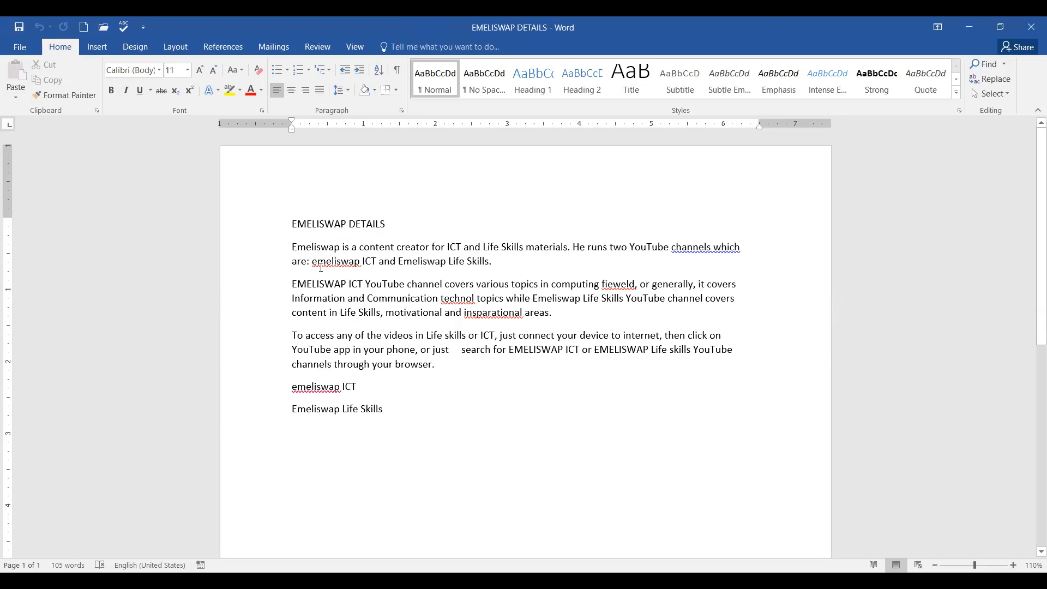
# Examine the words underlined as spelling and grammar errors throughout the document, from "emeliswap" and "fieweld" to "channels which".
pyautogui.moveTo(313, 262); pyautogui.dragTo(361, 263)
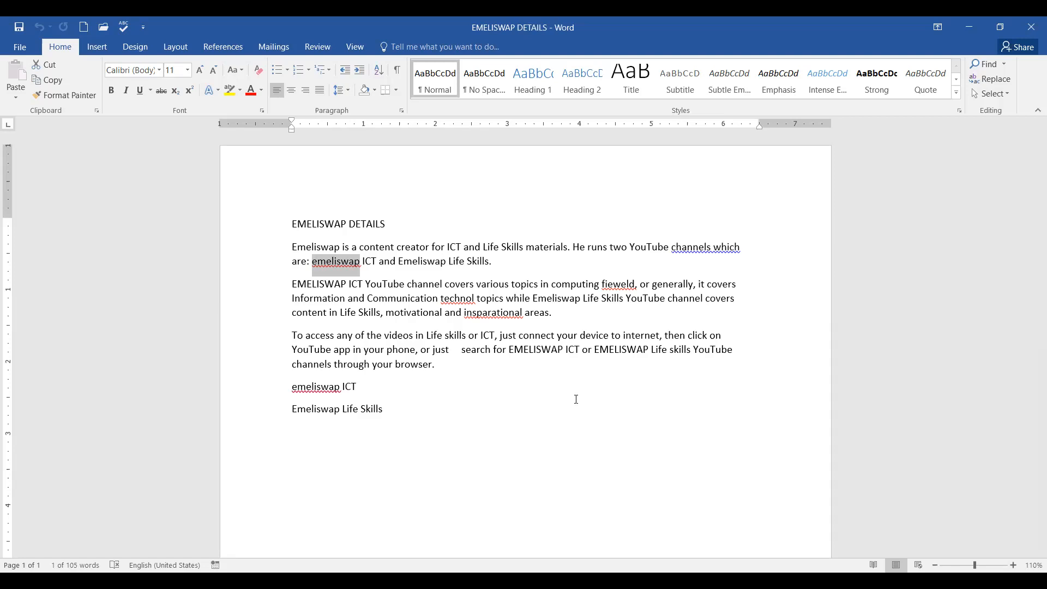
pyautogui.doubleClick(616, 286)
pyautogui.click(602, 284)
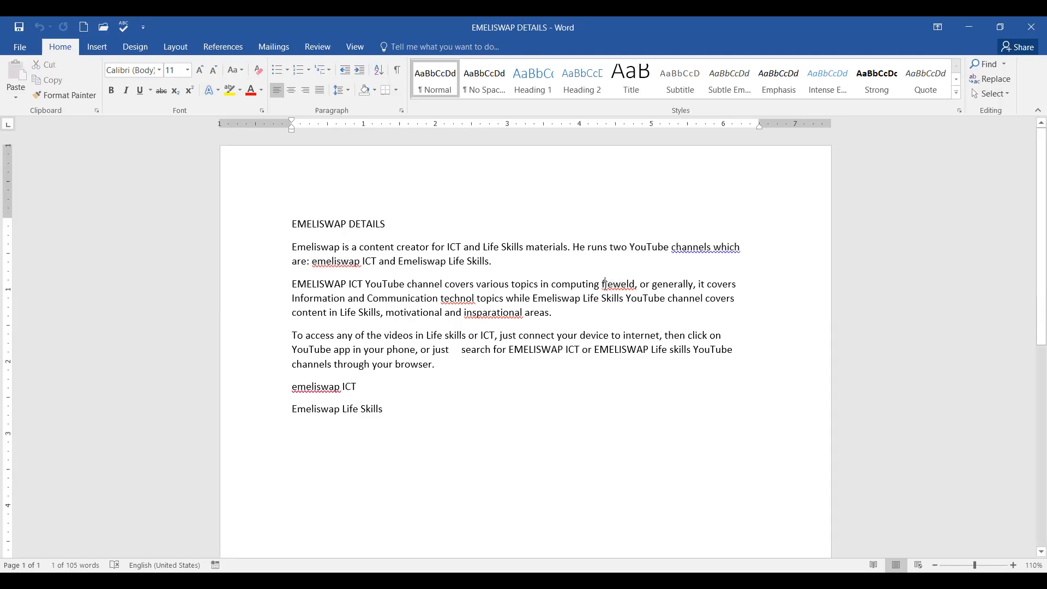
pyautogui.doubleClick(616, 286)
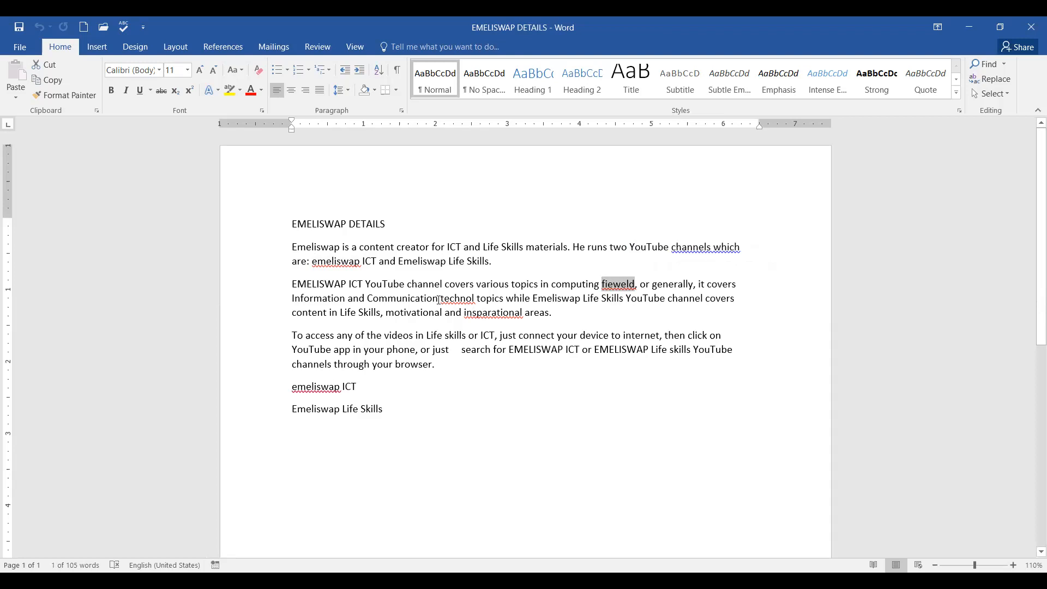
pyautogui.moveTo(443, 298); pyautogui.dragTo(475, 299)
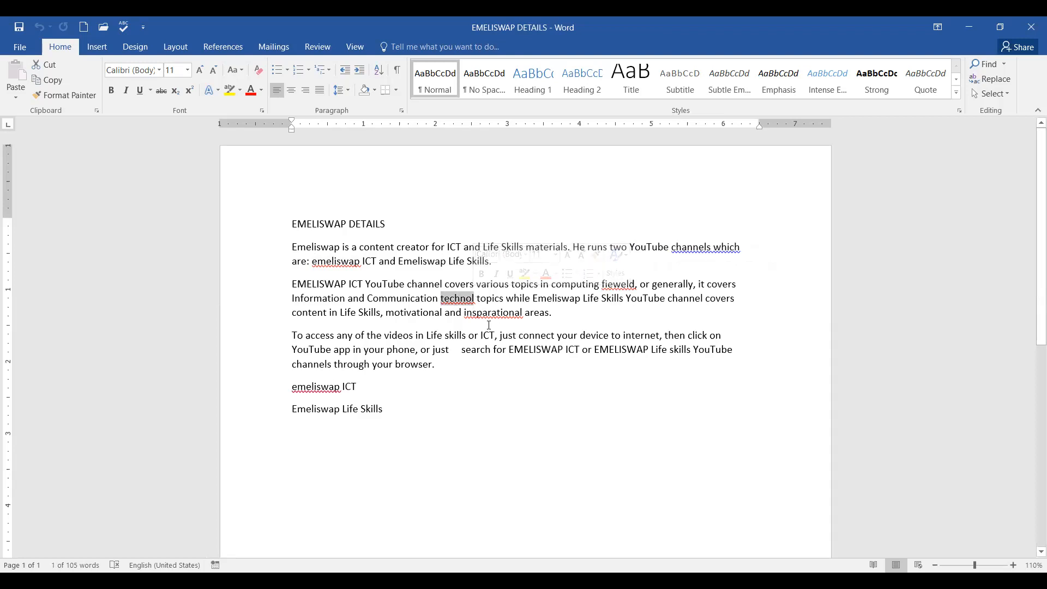
pyautogui.moveTo(467, 314); pyautogui.dragTo(525, 314)
pyautogui.moveTo(293, 389); pyautogui.dragTo(340, 388)
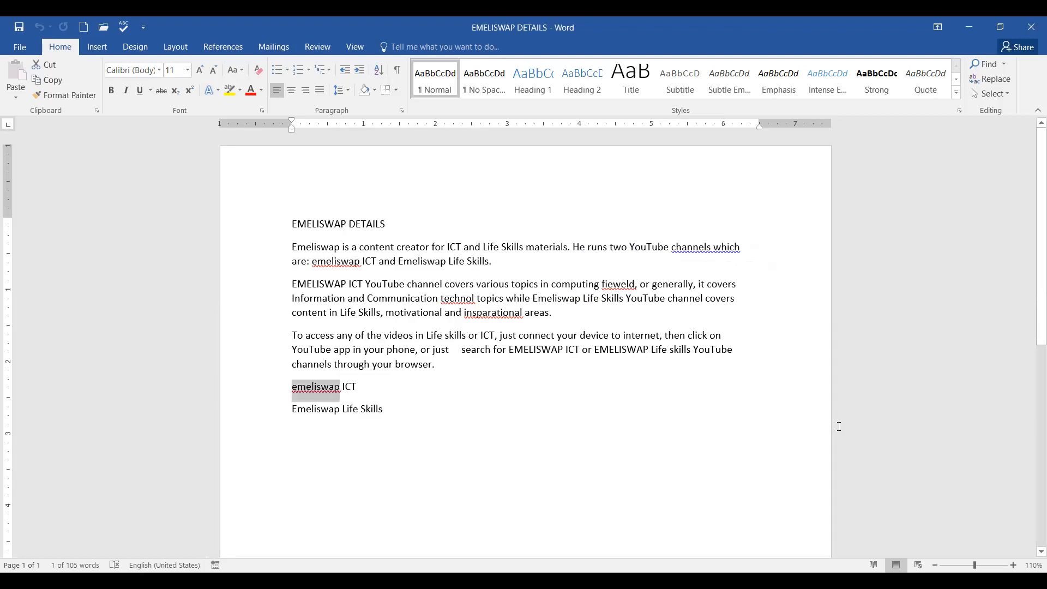
pyautogui.click(737, 299)
pyautogui.moveTo(673, 248); pyautogui.dragTo(745, 251)
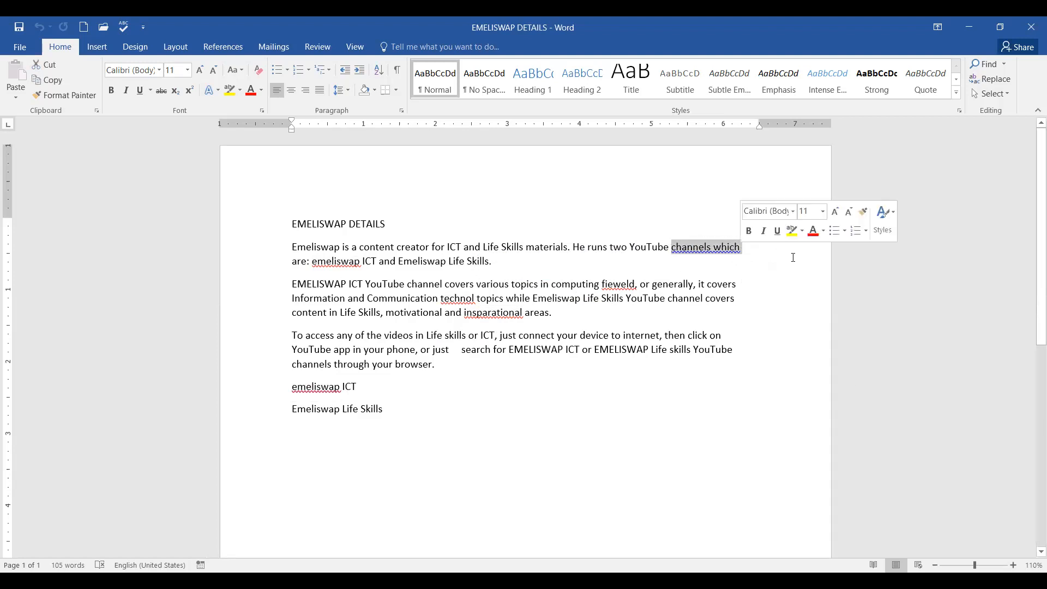
pyautogui.click(760, 293)
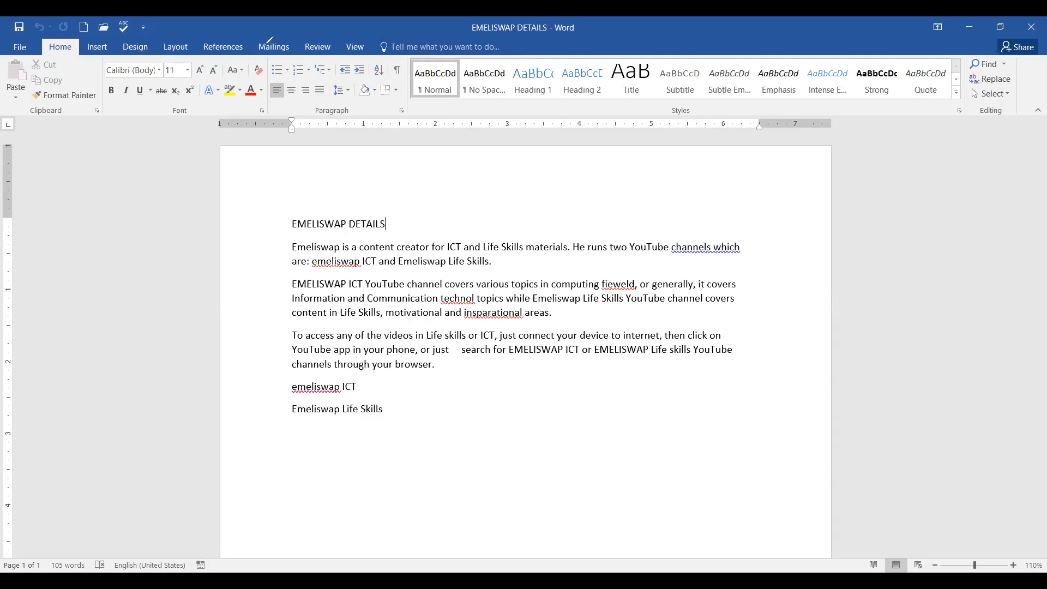
# Start the Spelling & Grammar check on the document.
pyautogui.moveTo(301, 54)
pyautogui.mouseDown()
pyautogui.moveTo(333, 65)
pyautogui.moveTo(349, 52)
pyautogui.moveTo(329, 28)
pyautogui.mouseUp()
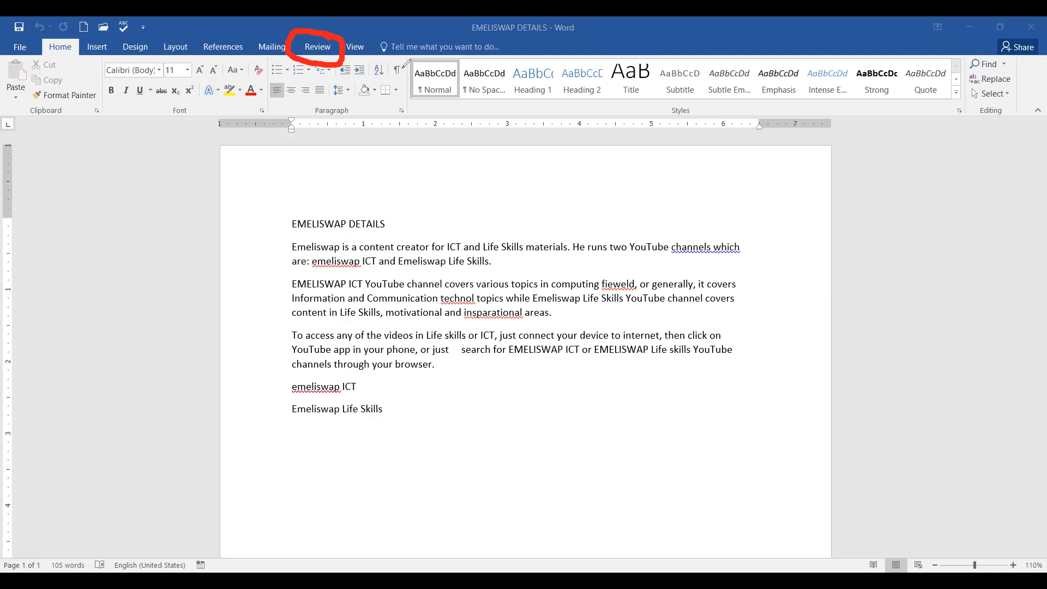
pyautogui.hotkey('ctrl', 'z')
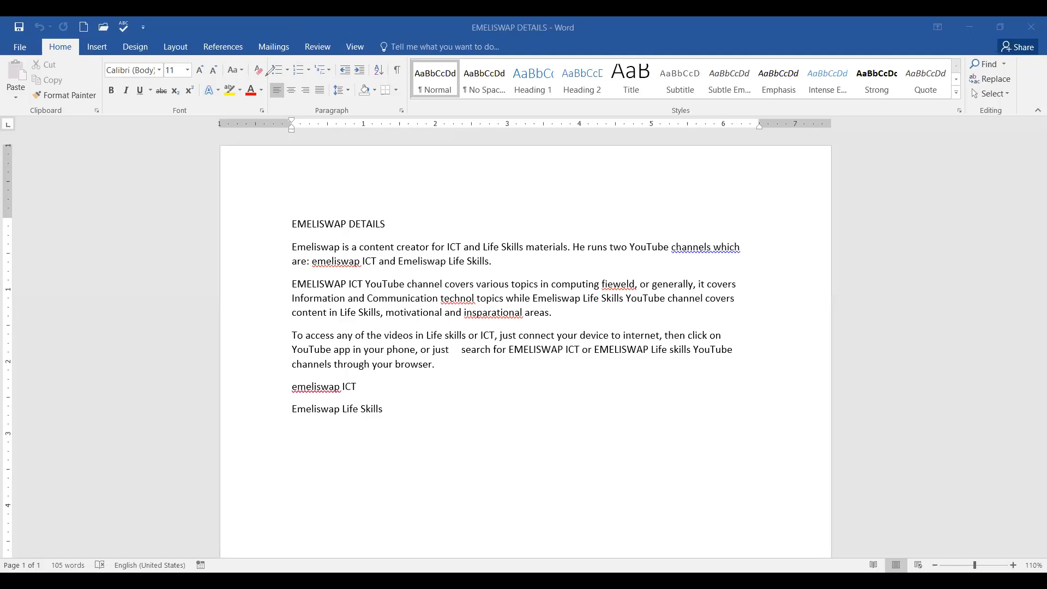
pyautogui.click(318, 48)
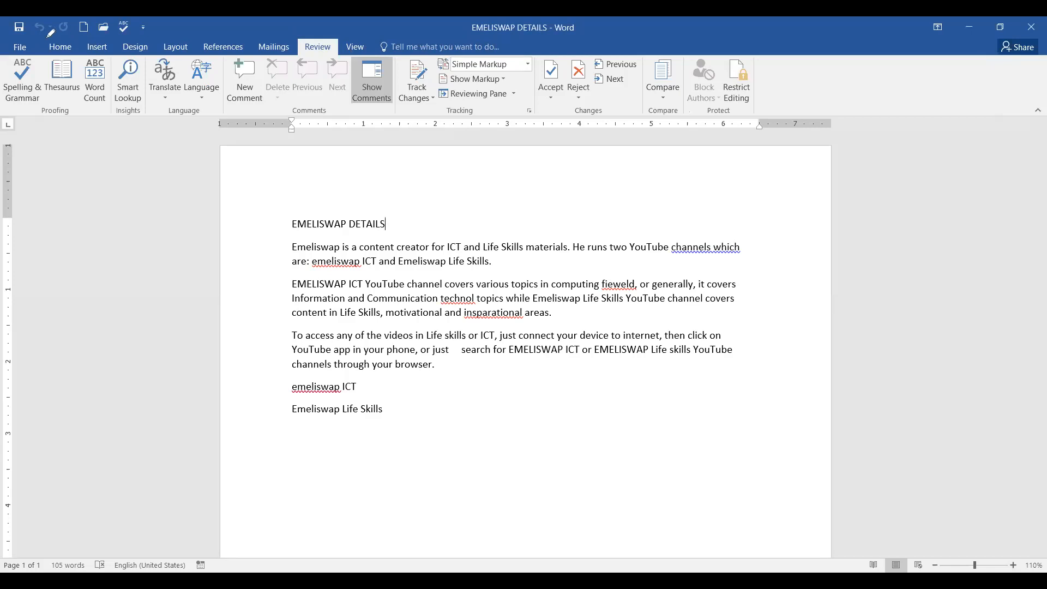
pyautogui.moveTo(44, 42)
pyautogui.mouseDown()
pyautogui.moveTo(7, 79)
pyautogui.moveTo(16, 117)
pyautogui.moveTo(57, 106)
pyautogui.moveTo(64, 58)
pyautogui.moveTo(39, 46)
pyautogui.mouseUp()
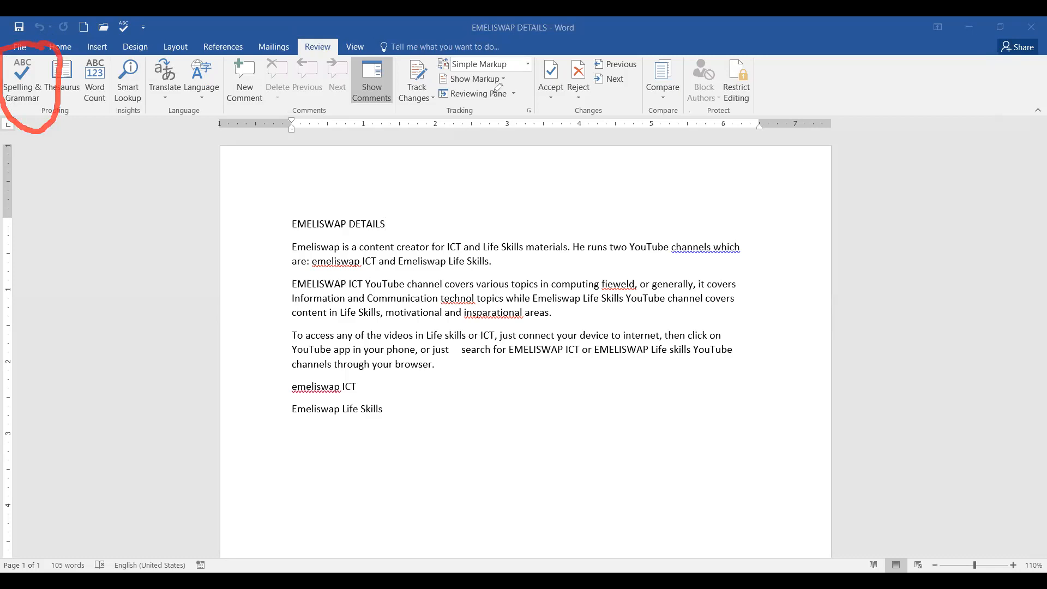
pyautogui.click(22, 90)
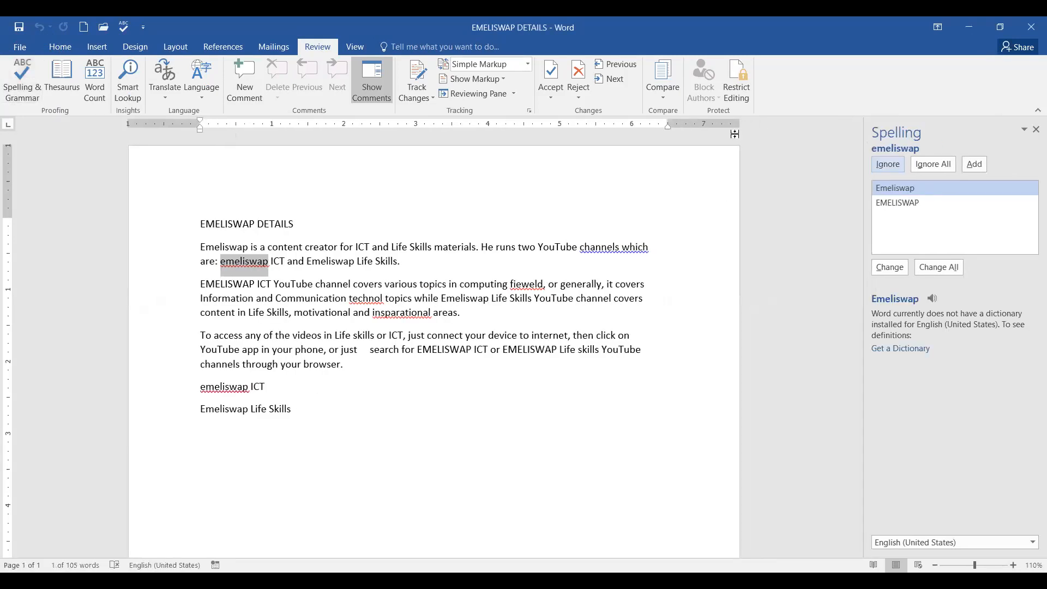
pyautogui.moveTo(991, 119)
pyautogui.mouseDown()
pyautogui.moveTo(875, 114)
pyautogui.moveTo(827, 214)
pyautogui.moveTo(821, 401)
pyautogui.moveTo(842, 492)
pyautogui.moveTo(898, 559)
pyautogui.moveTo(1039, 506)
pyautogui.moveTo(1040, 136)
pyautogui.moveTo(1021, 90)
pyautogui.moveTo(964, 107)
pyautogui.mouseUp()
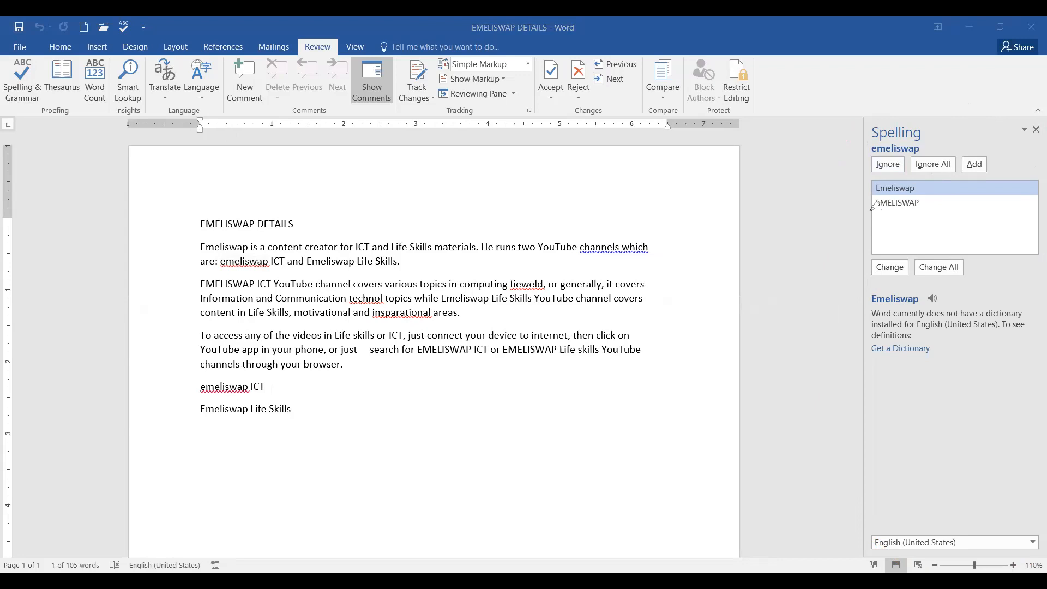
pyautogui.moveTo(873, 211); pyautogui.dragTo(921, 211)
pyautogui.moveTo(912, 138)
pyautogui.mouseDown()
pyautogui.moveTo(867, 147)
pyautogui.moveTo(892, 156)
pyautogui.moveTo(935, 143)
pyautogui.moveTo(910, 133)
pyautogui.mouseUp()
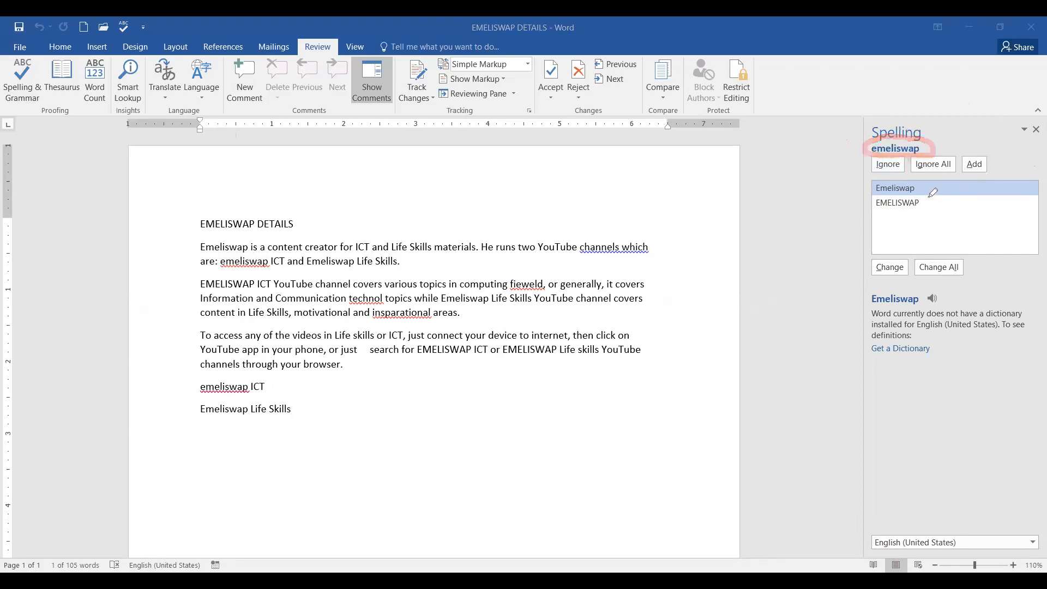
pyautogui.moveTo(929, 197)
pyautogui.mouseDown()
pyautogui.moveTo(870, 192)
pyautogui.moveTo(891, 217)
pyautogui.moveTo(931, 199)
pyautogui.mouseUp()
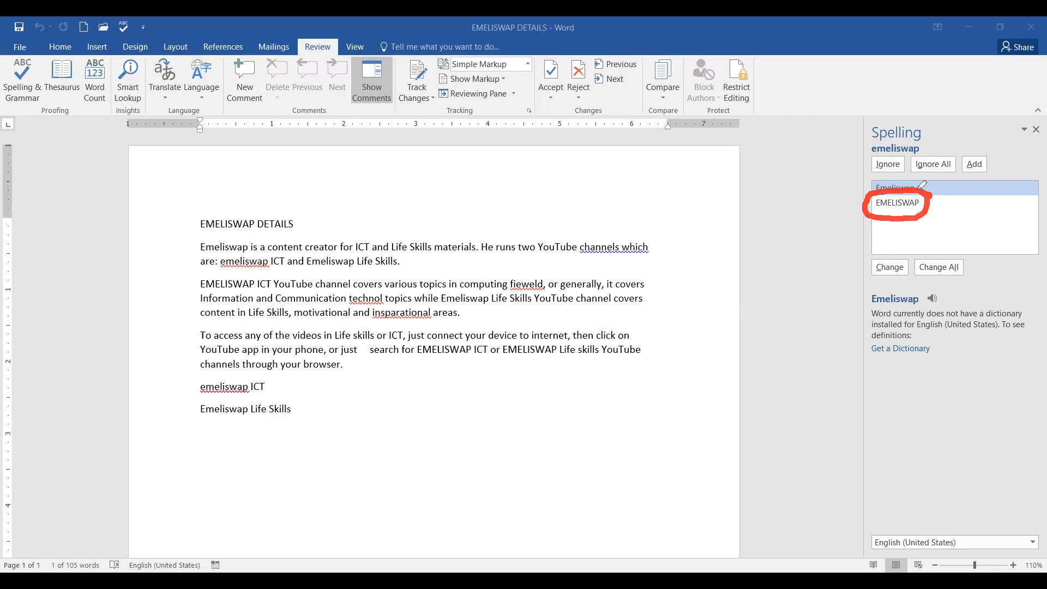
pyautogui.moveTo(936, 263); pyautogui.dragTo(982, 240)
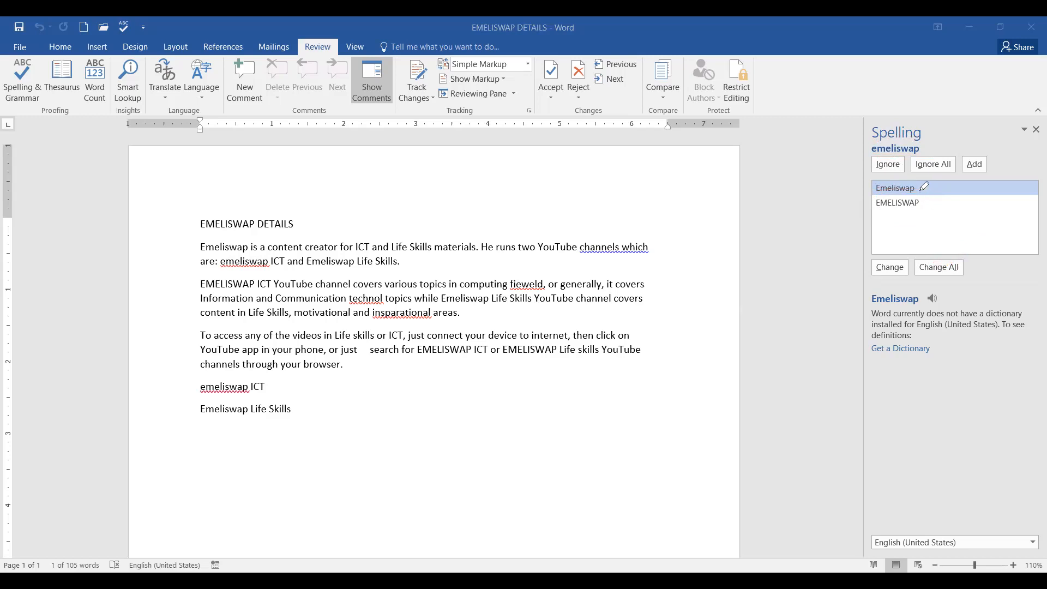
pyautogui.moveTo(920, 191)
pyautogui.mouseDown()
pyautogui.moveTo(871, 195)
pyautogui.moveTo(891, 218)
pyautogui.moveTo(934, 192)
pyautogui.moveTo(924, 185)
pyautogui.mouseUp()
pyautogui.moveTo(890, 249)
pyautogui.mouseDown()
pyautogui.moveTo(893, 259)
pyautogui.moveTo(955, 236)
pyautogui.mouseUp()
pyautogui.moveTo(929, 196); pyautogui.dragTo(928, 244)
pyautogui.moveTo(943, 190); pyautogui.dragTo(943, 246)
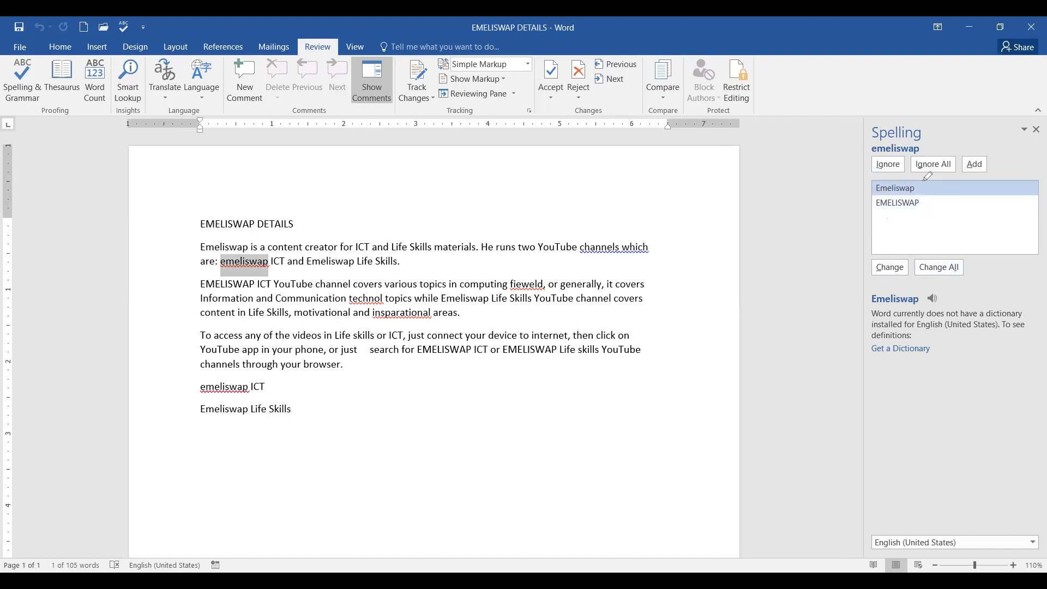
pyautogui.moveTo(923, 182)
pyautogui.mouseDown()
pyautogui.moveTo(936, 198)
pyautogui.moveTo(920, 215)
pyautogui.moveTo(902, 198)
pyautogui.moveTo(962, 185)
pyautogui.moveTo(930, 209)
pyautogui.moveTo(990, 198)
pyautogui.mouseUp()
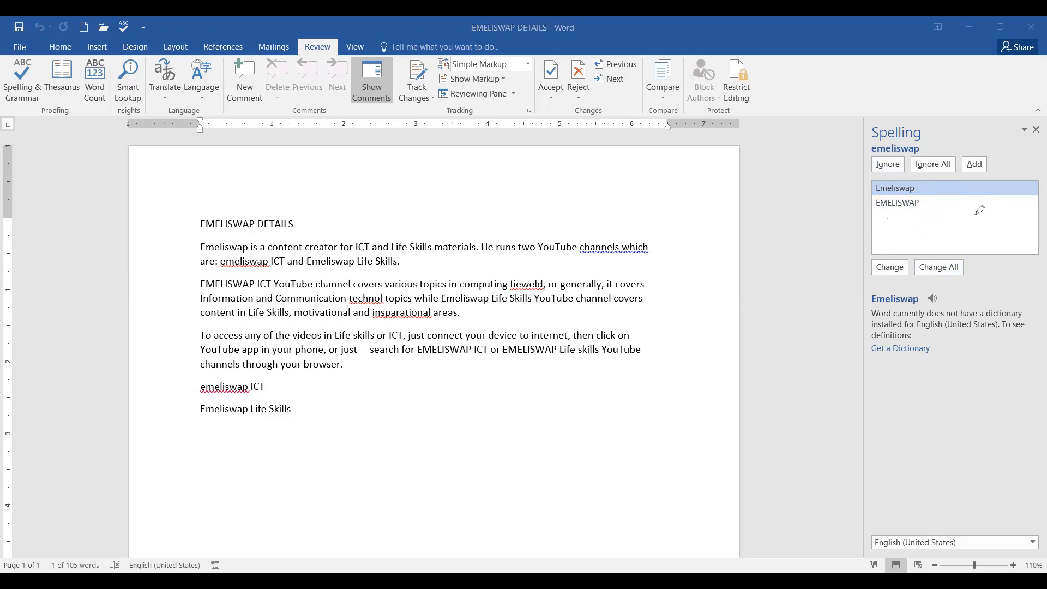
pyautogui.moveTo(879, 212); pyautogui.dragTo(971, 194)
# Replace the flagged "emeliswap" in the first paragraph with the suggested spelling "EMELISWAP".
pyautogui.click(906, 205)
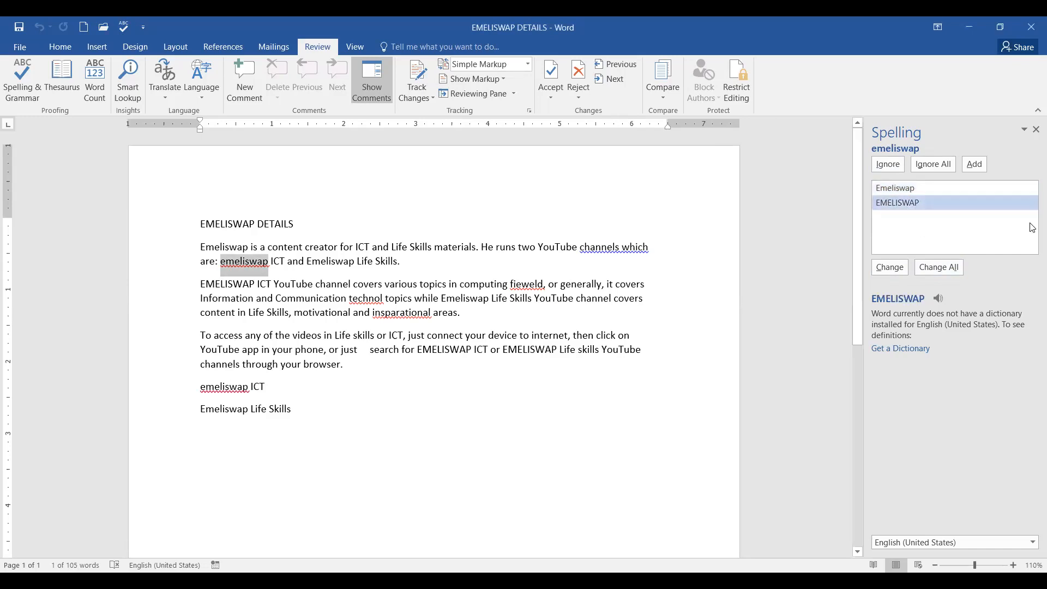
pyautogui.click(943, 267)
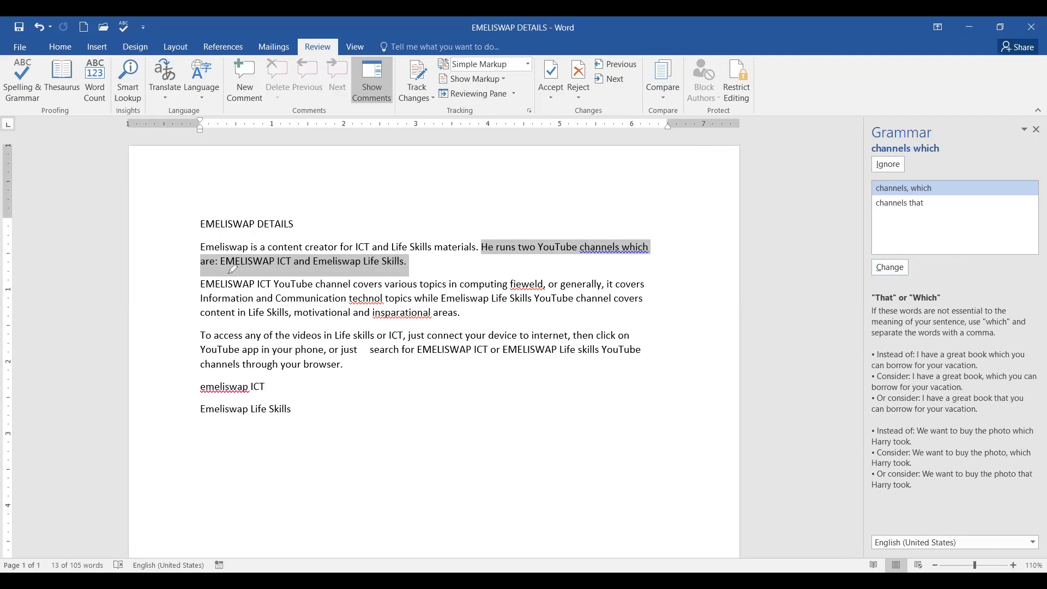
pyautogui.moveTo(223, 269); pyautogui.dragTo(272, 271)
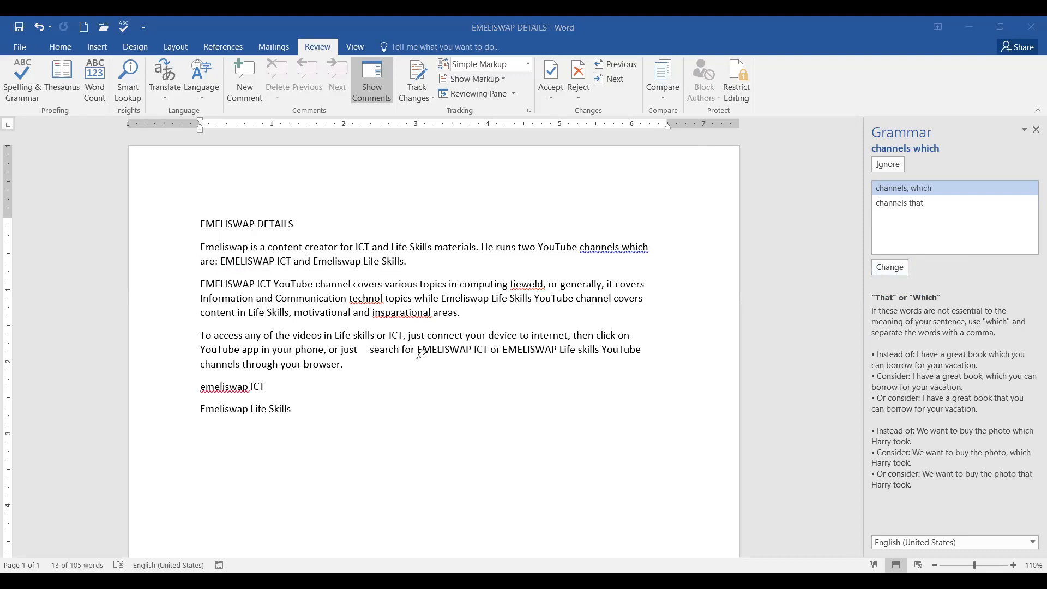
pyautogui.moveTo(417, 358); pyautogui.dragTo(473, 365)
pyautogui.moveTo(575, 260); pyautogui.dragTo(659, 258)
pyautogui.moveTo(412, 250); pyautogui.dragTo(501, 229)
pyautogui.moveTo(605, 258); pyautogui.dragTo(636, 259)
pyautogui.moveTo(946, 180)
pyautogui.mouseDown()
pyautogui.moveTo(951, 195)
pyautogui.moveTo(987, 169)
pyautogui.mouseUp()
# Correct the flagged phrase "channels which" in the first paragraph with the grammar suggestion "channels, which".
pyautogui.click(922, 192)
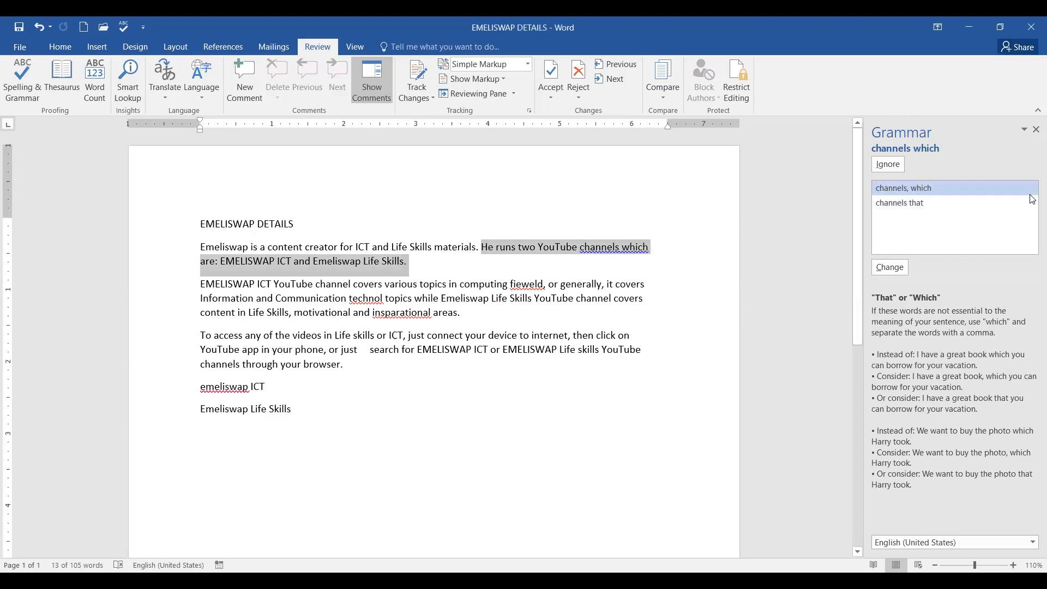
pyautogui.click(891, 267)
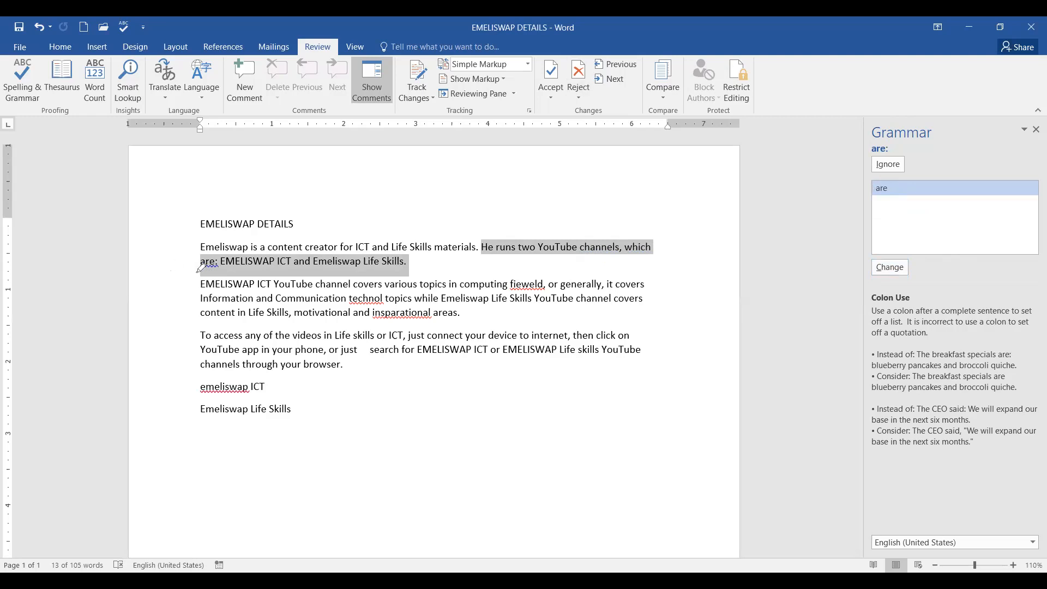
pyautogui.moveTo(195, 271); pyautogui.dragTo(219, 273)
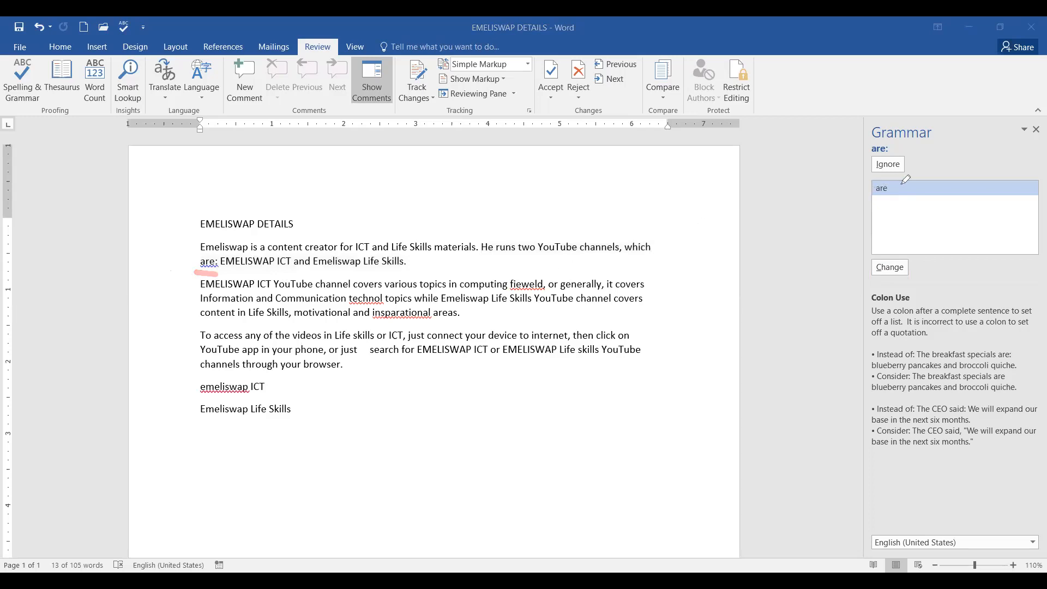
pyautogui.moveTo(900, 188); pyautogui.dragTo(956, 176)
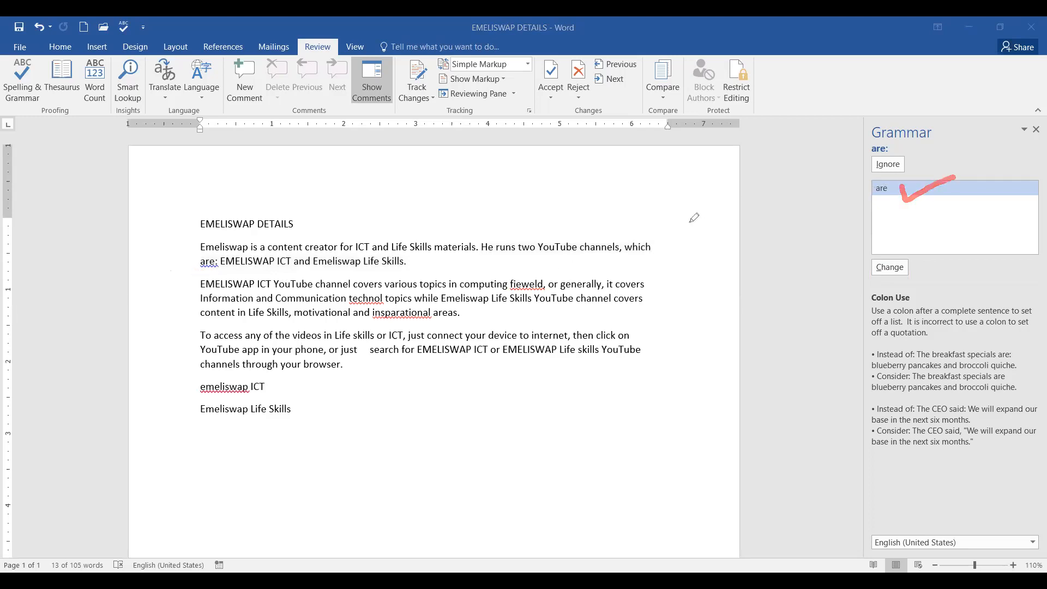
pyautogui.moveTo(222, 254)
pyautogui.mouseDown()
pyautogui.moveTo(196, 256)
pyautogui.moveTo(213, 274)
pyautogui.moveTo(224, 254)
pyautogui.mouseUp()
pyautogui.moveTo(895, 189); pyautogui.dragTo(914, 192)
pyautogui.moveTo(211, 269); pyautogui.dragTo(219, 269)
pyautogui.moveTo(196, 271); pyautogui.dragTo(273, 272)
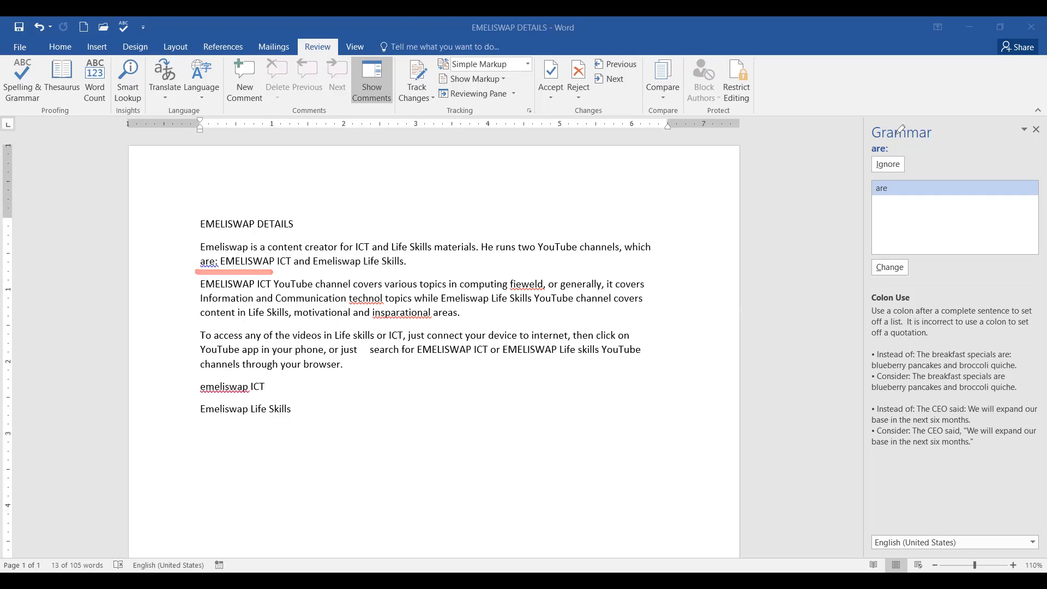
pyautogui.moveTo(906, 167); pyautogui.dragTo(936, 161)
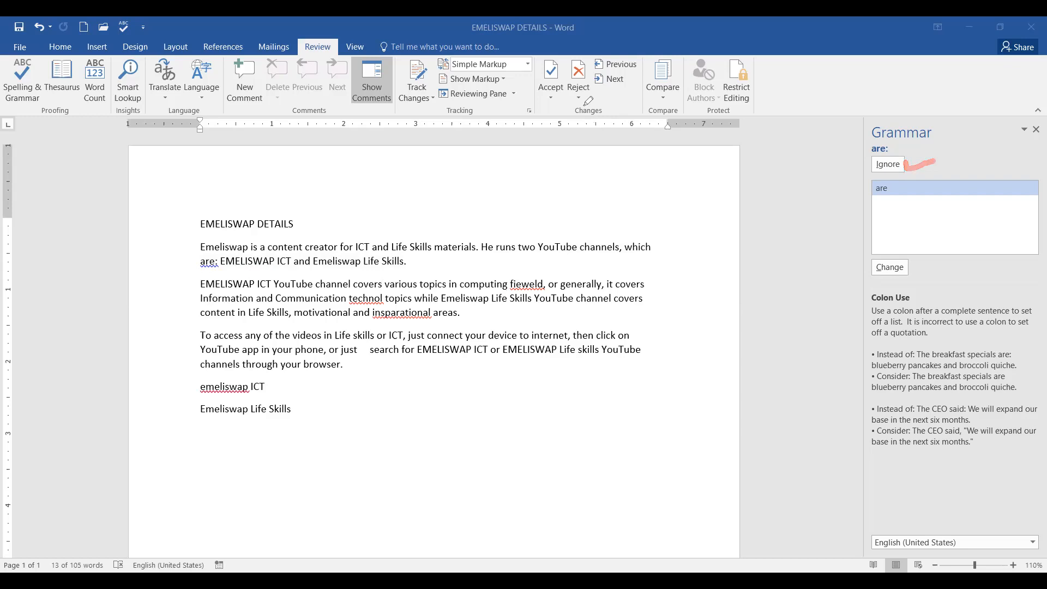
# Ignore the colon-use grammar suggestion for "are:" in the first paragraph.
pyautogui.click(994, 178)
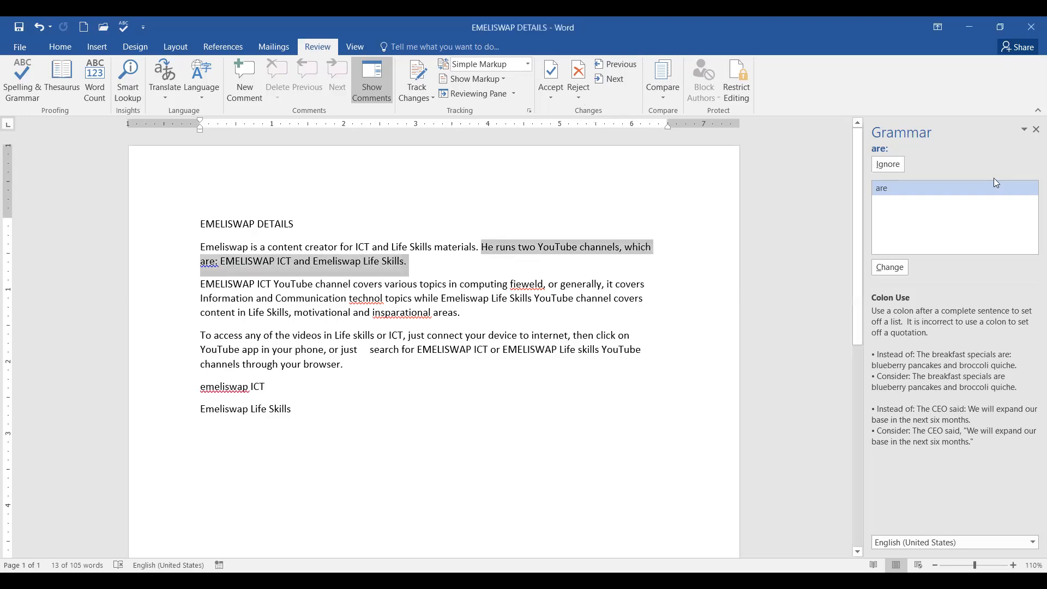
pyautogui.click(889, 165)
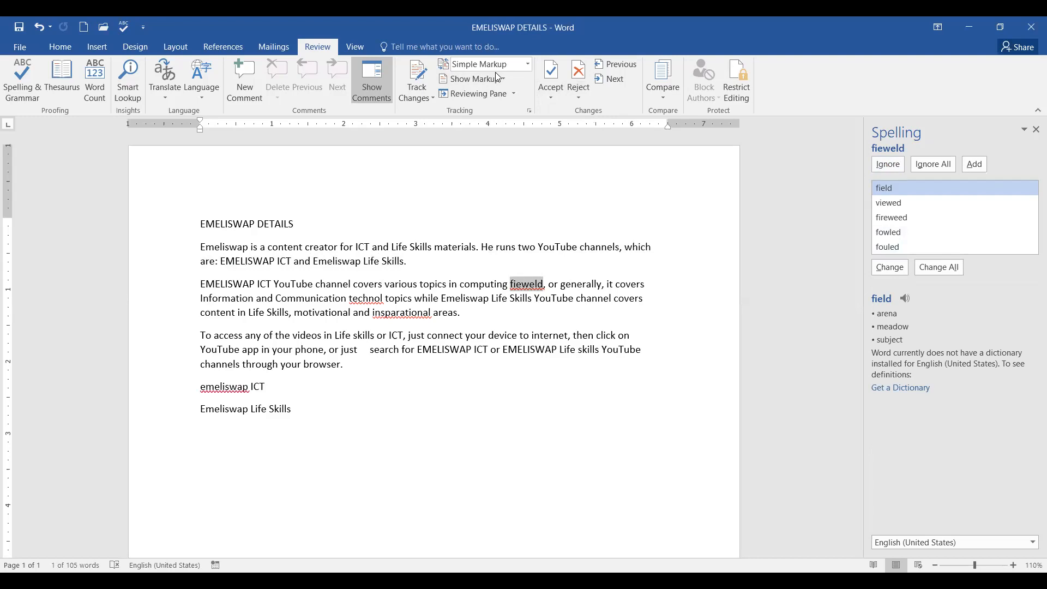
pyautogui.moveTo(498, 293); pyautogui.dragTo(553, 297)
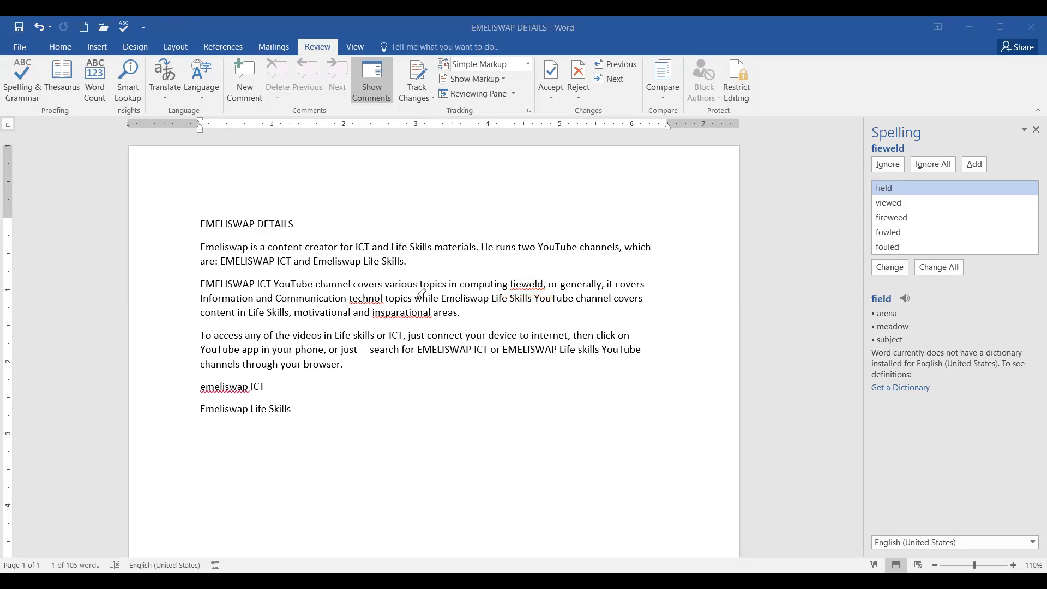
pyautogui.moveTo(503, 290); pyautogui.dragTo(548, 289)
pyautogui.moveTo(923, 180)
pyautogui.mouseDown()
pyautogui.moveTo(942, 206)
pyautogui.moveTo(902, 253)
pyautogui.mouseUp()
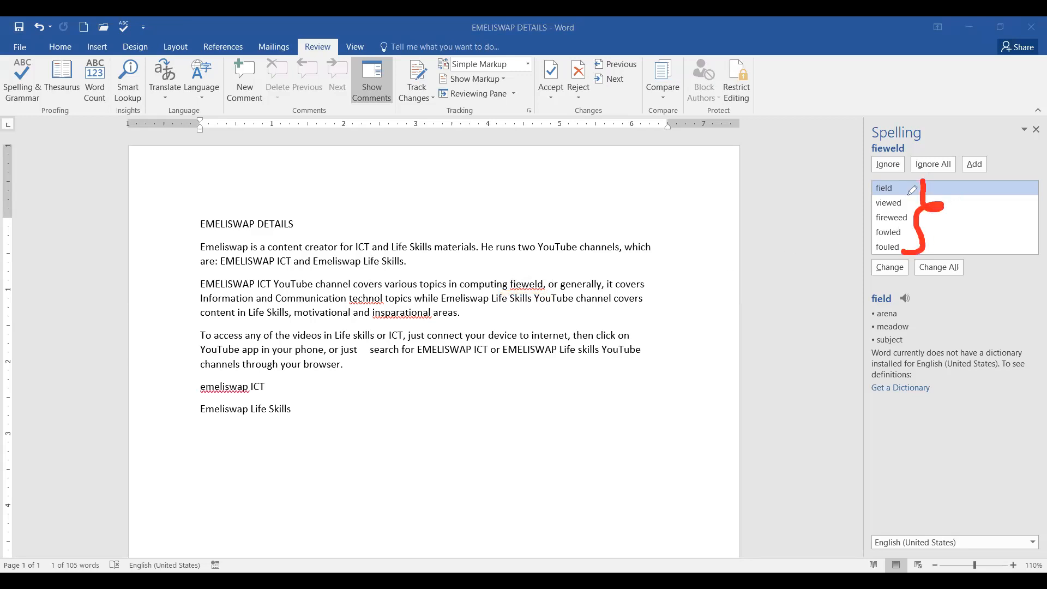
pyautogui.moveTo(906, 188)
pyautogui.mouseDown()
pyautogui.moveTo(928, 183)
pyautogui.moveTo(945, 211)
pyautogui.moveTo(922, 235)
pyautogui.moveTo(943, 225)
pyautogui.mouseUp()
pyautogui.moveTo(903, 181)
pyautogui.mouseDown()
pyautogui.moveTo(903, 192)
pyautogui.moveTo(971, 182)
pyautogui.mouseUp()
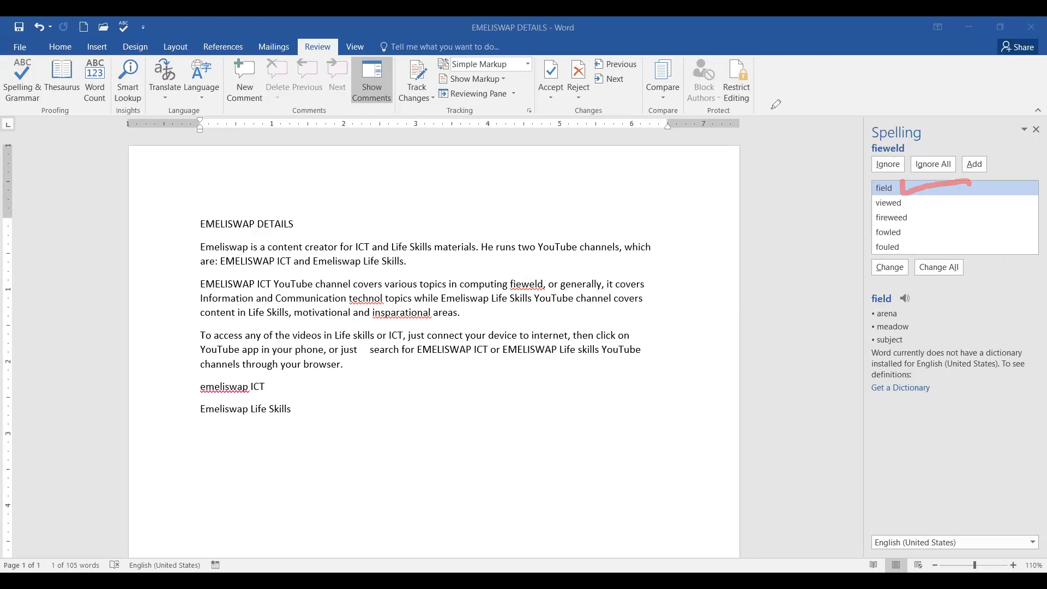
# Replace the misspelled "fieweld" in the second paragraph with the suggestion "field".
pyautogui.click(880, 189)
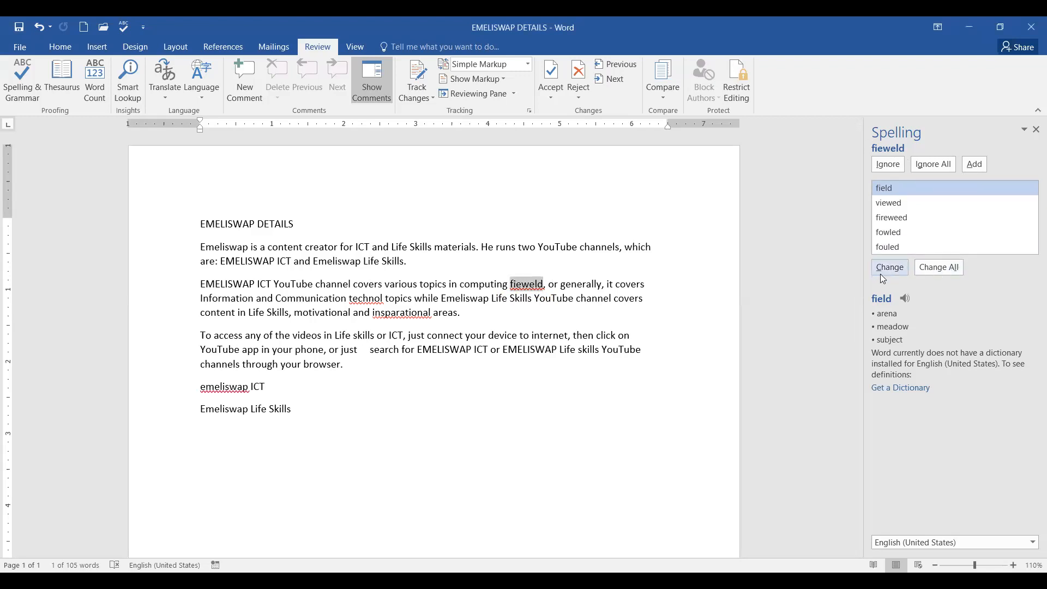
pyautogui.click(947, 272)
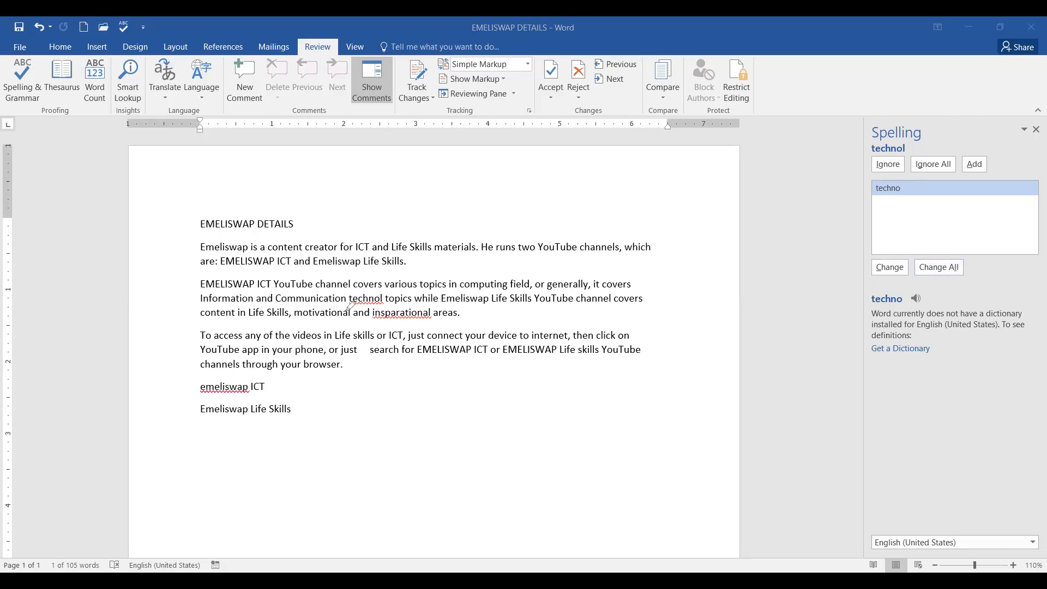
pyautogui.moveTo(344, 307); pyautogui.dragTo(383, 309)
pyautogui.moveTo(375, 290); pyautogui.dragTo(429, 275)
pyautogui.moveTo(906, 181)
pyautogui.mouseDown()
pyautogui.moveTo(940, 187)
pyautogui.moveTo(885, 203)
pyautogui.moveTo(879, 233)
pyautogui.moveTo(897, 234)
pyautogui.mouseUp()
pyautogui.moveTo(923, 183); pyautogui.dragTo(920, 239)
pyautogui.moveTo(933, 184); pyautogui.dragTo(936, 240)
pyautogui.moveTo(331, 306); pyautogui.dragTo(402, 305)
# Complete the flagged word "technol" in the second paragraph as "technology" and remove the extra space before "topics".
pyautogui.click(370, 299)
pyautogui.click(381, 299)
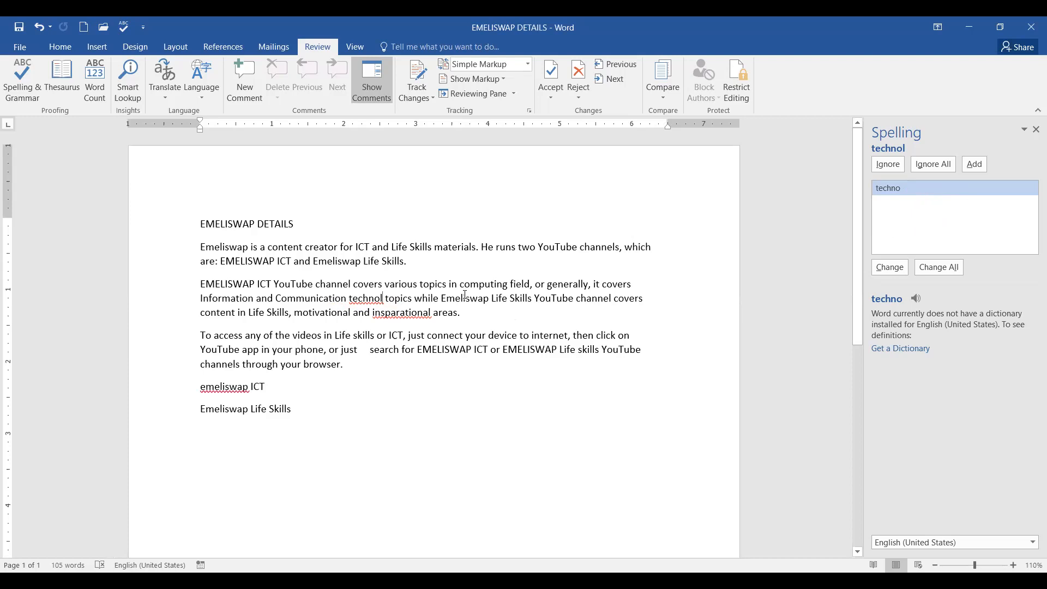
pyautogui.write('ogy')
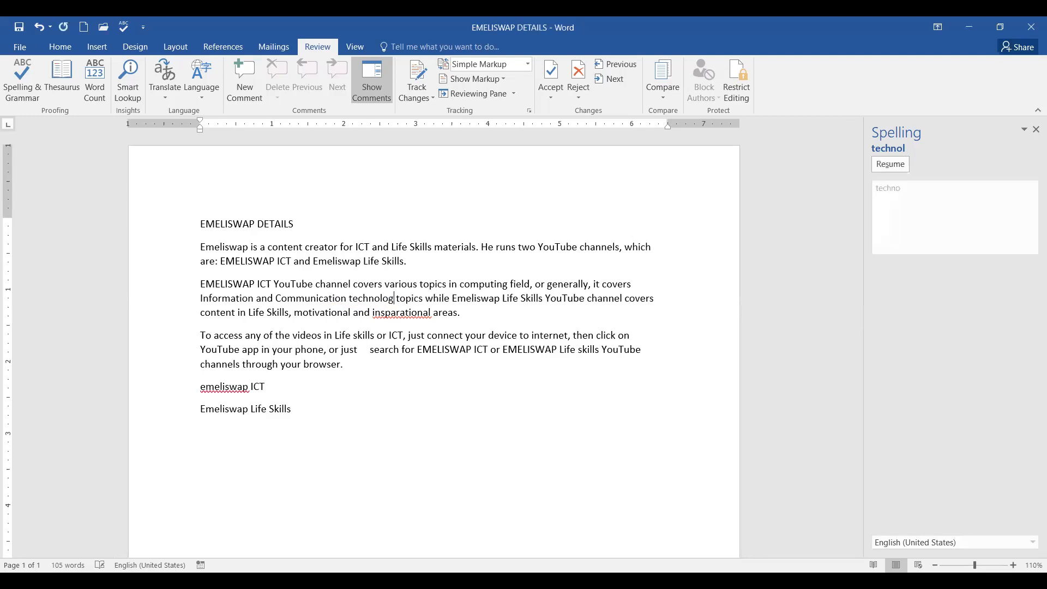
pyautogui.press('Delete')
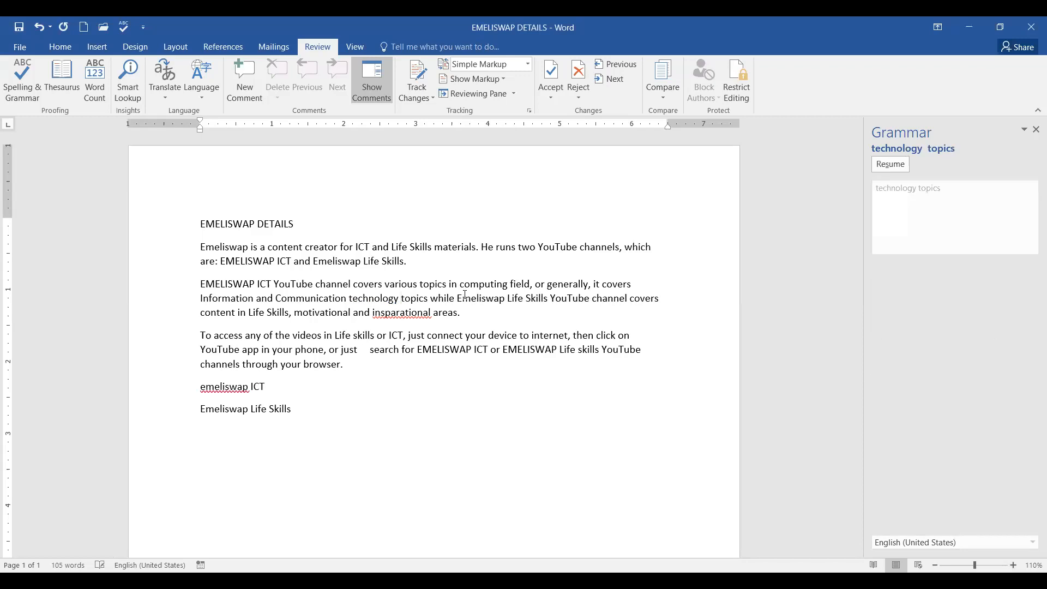
# Resume the paused spelling and grammar check.
pyautogui.click(440, 349)
pyautogui.moveTo(947, 123)
pyautogui.mouseDown()
pyautogui.moveTo(834, 191)
pyautogui.moveTo(1039, 273)
pyautogui.moveTo(1042, 177)
pyautogui.moveTo(1016, 100)
pyautogui.moveTo(926, 127)
pyautogui.mouseUp()
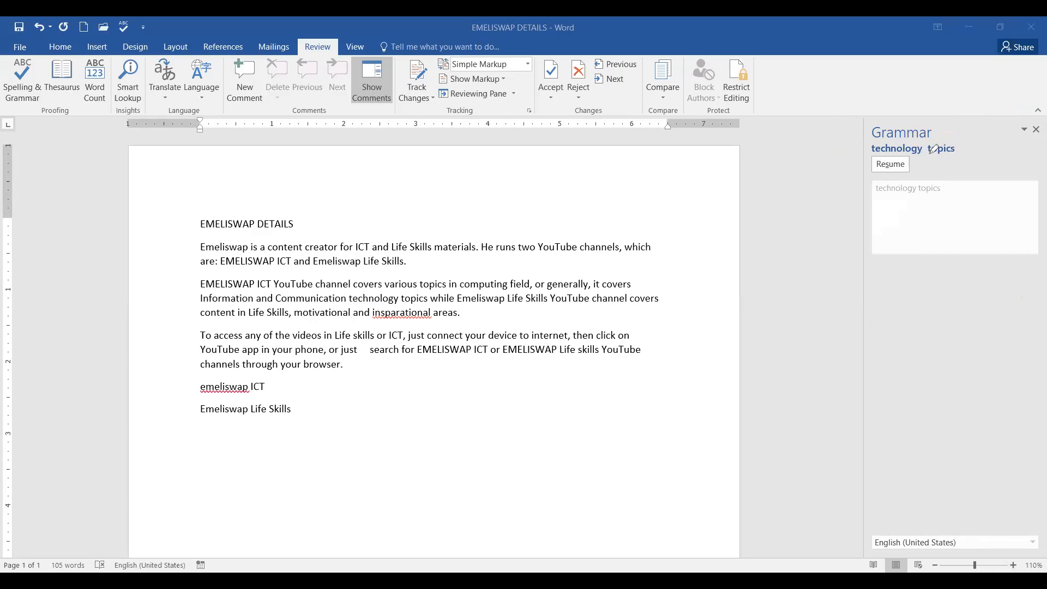
pyautogui.moveTo(913, 157)
pyautogui.mouseDown()
pyautogui.moveTo(918, 171)
pyautogui.moveTo(963, 148)
pyautogui.mouseUp()
pyautogui.click(892, 165)
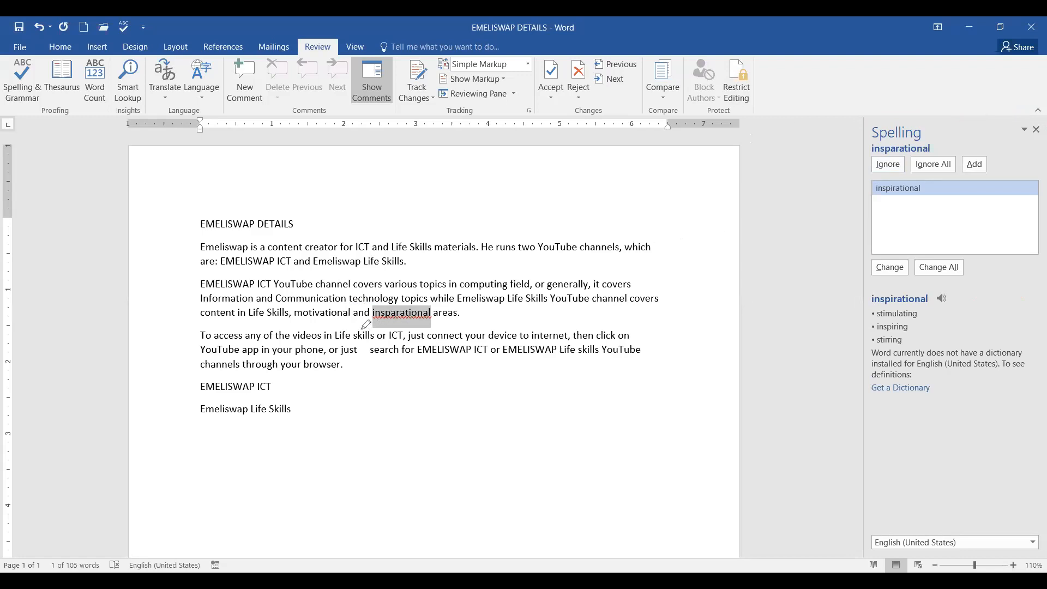
pyautogui.moveTo(360, 329); pyautogui.dragTo(442, 329)
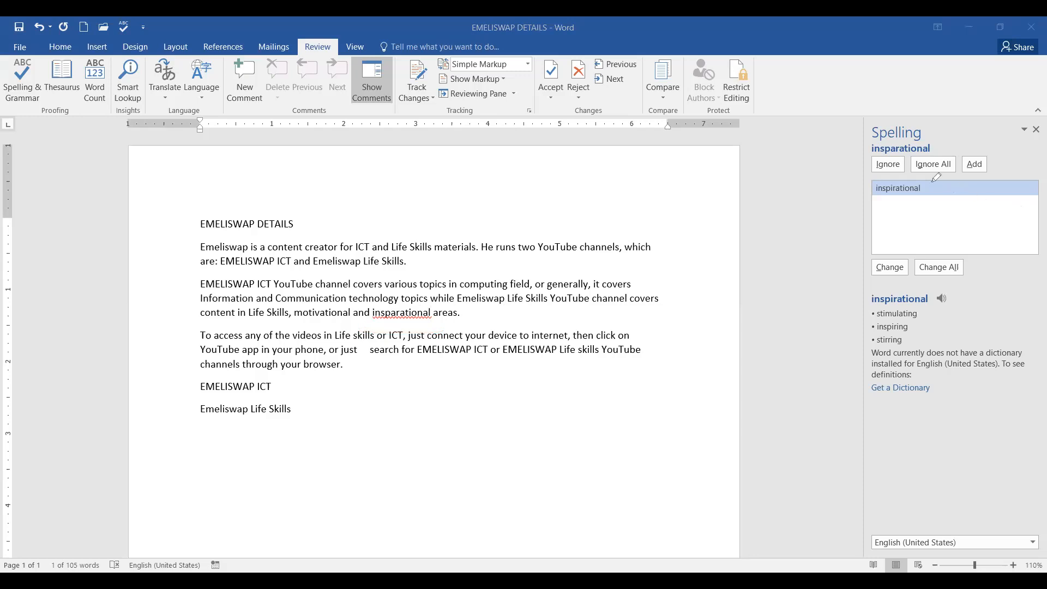
pyautogui.moveTo(931, 184); pyautogui.dragTo(981, 184)
pyautogui.click(903, 186)
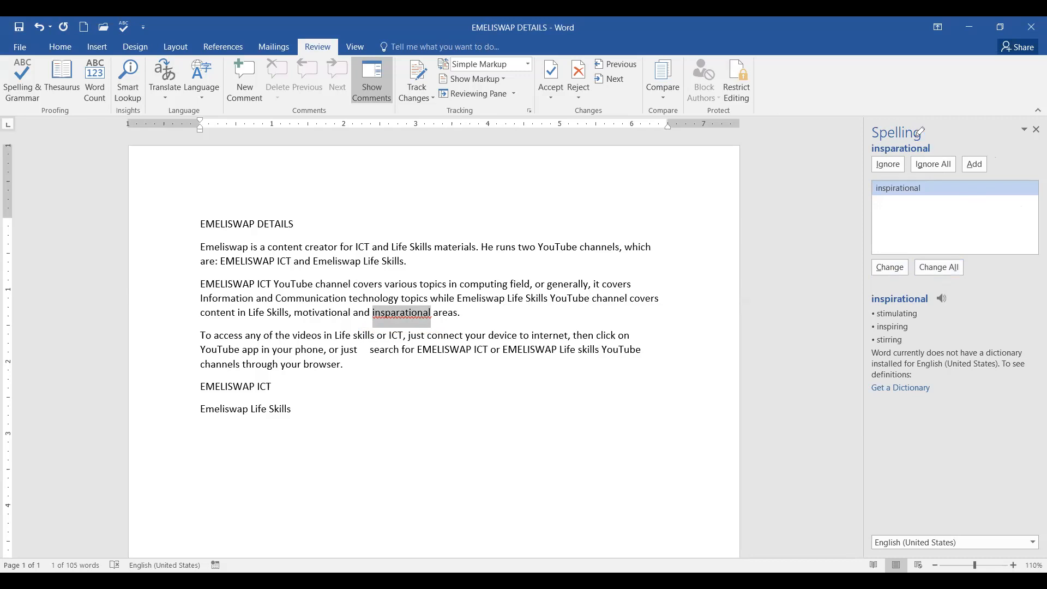
pyautogui.moveTo(948, 152); pyautogui.dragTo(987, 137)
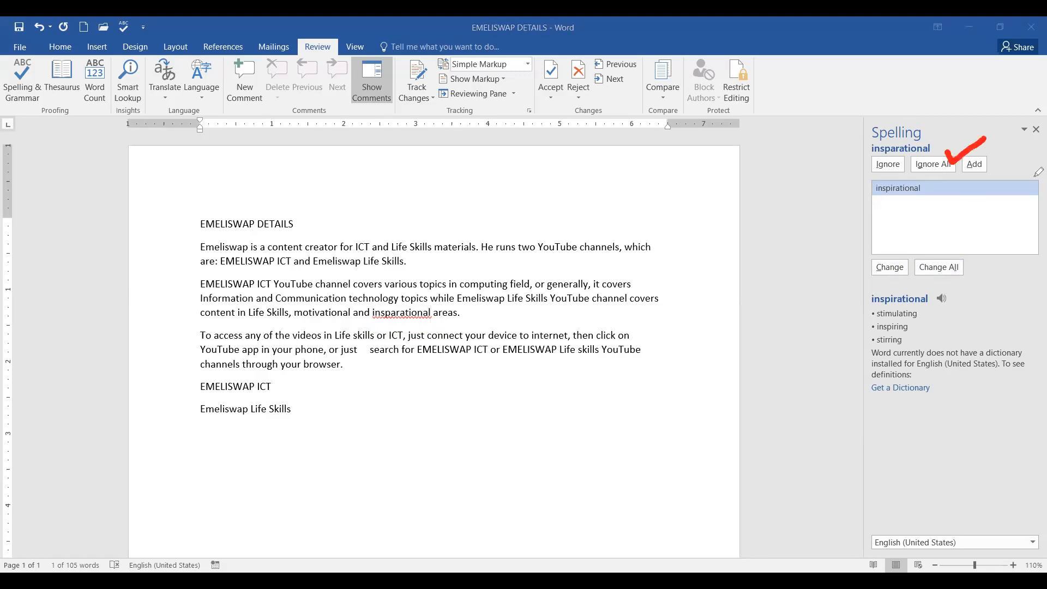
pyautogui.moveTo(949, 179); pyautogui.dragTo(998, 179)
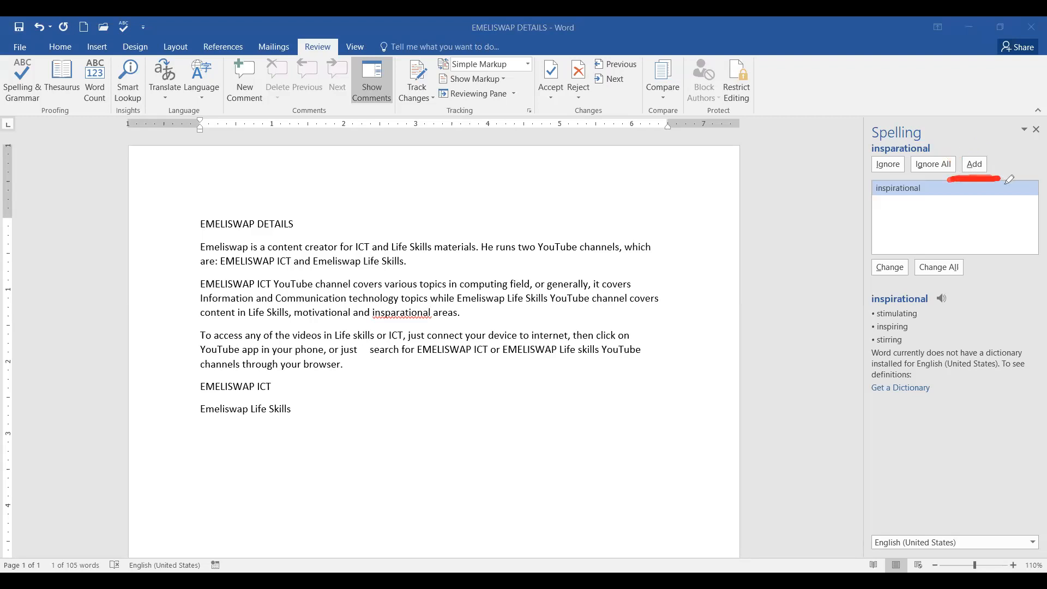
pyautogui.moveTo(932, 190); pyautogui.dragTo(998, 173)
pyautogui.moveTo(912, 171); pyautogui.dragTo(956, 170)
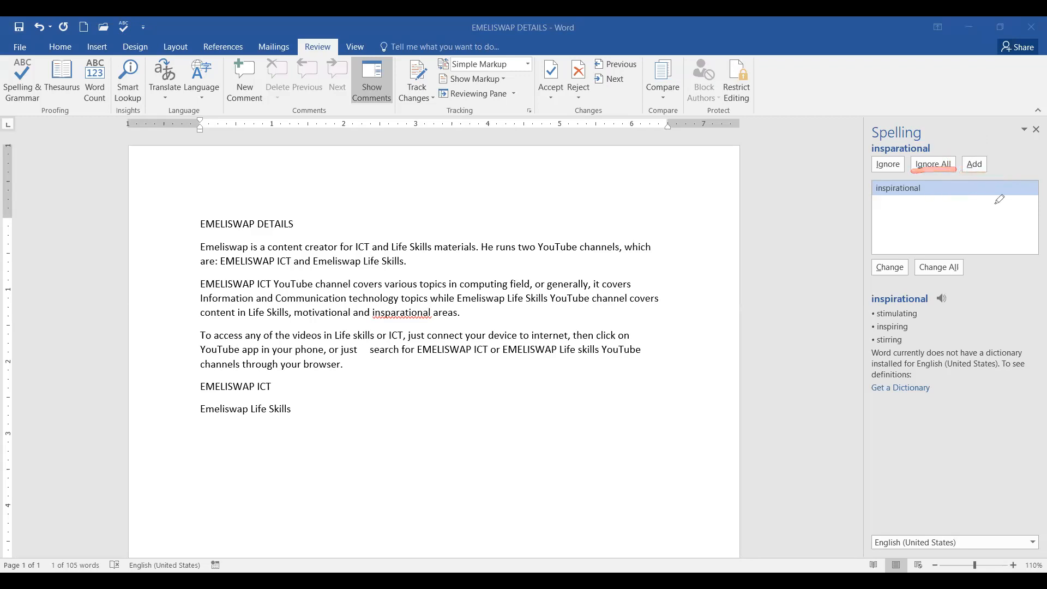
pyautogui.moveTo(870, 171); pyautogui.dragTo(907, 174)
pyautogui.moveTo(368, 325); pyautogui.dragTo(425, 322)
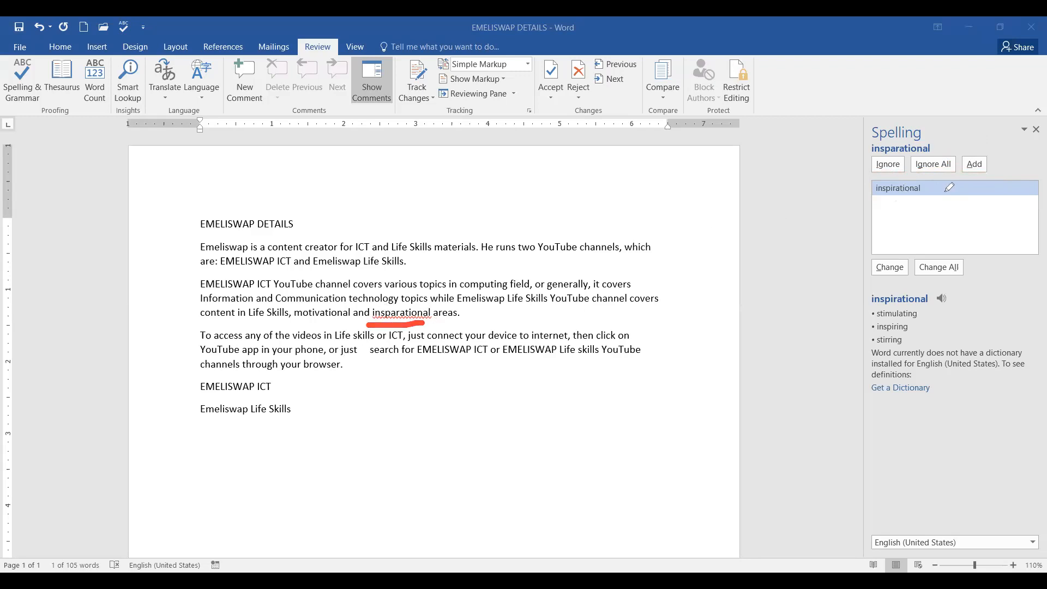
pyautogui.moveTo(940, 188); pyautogui.dragTo(999, 179)
pyautogui.moveTo(929, 250); pyautogui.dragTo(970, 240)
# Replace every occurrence of the misspelled "insparational" with the suggestion "inspirational" and dismiss the check's completion message.
pyautogui.click(910, 190)
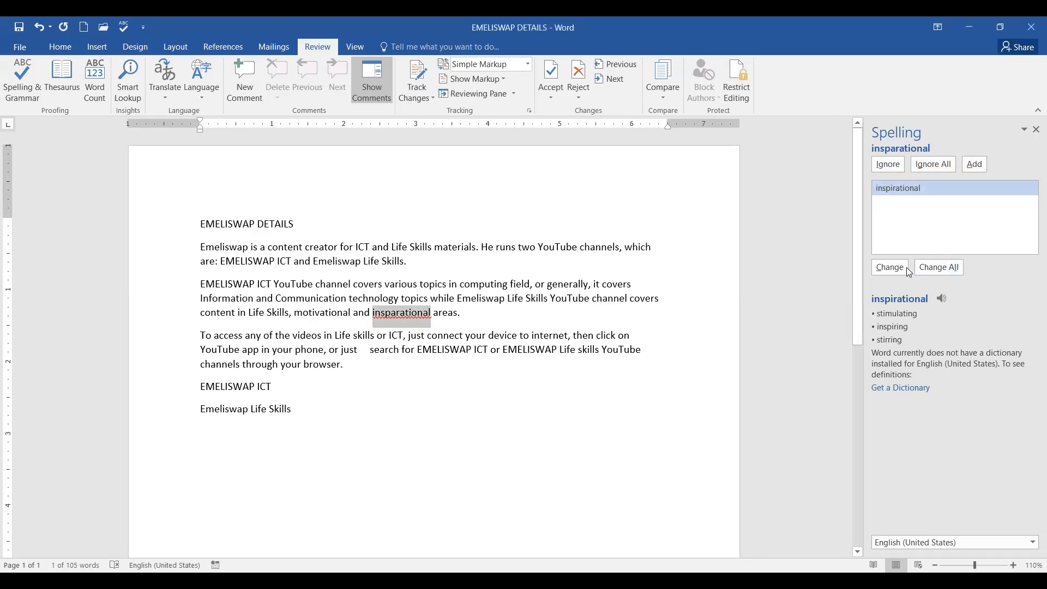
pyautogui.click(932, 270)
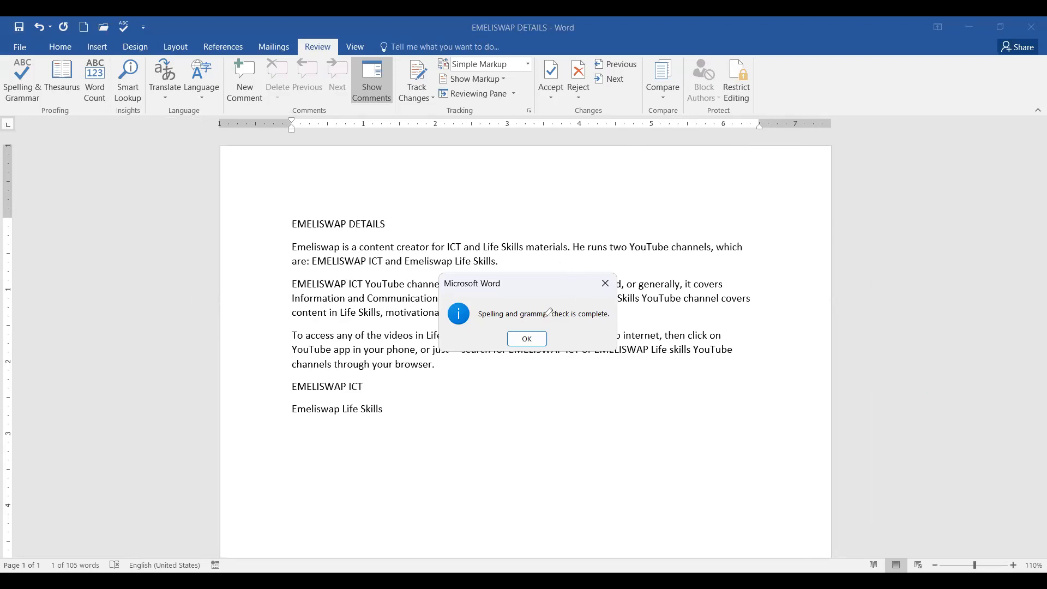
pyautogui.moveTo(496, 336)
pyautogui.mouseDown()
pyautogui.moveTo(538, 362)
pyautogui.moveTo(568, 321)
pyautogui.moveTo(539, 308)
pyautogui.mouseUp()
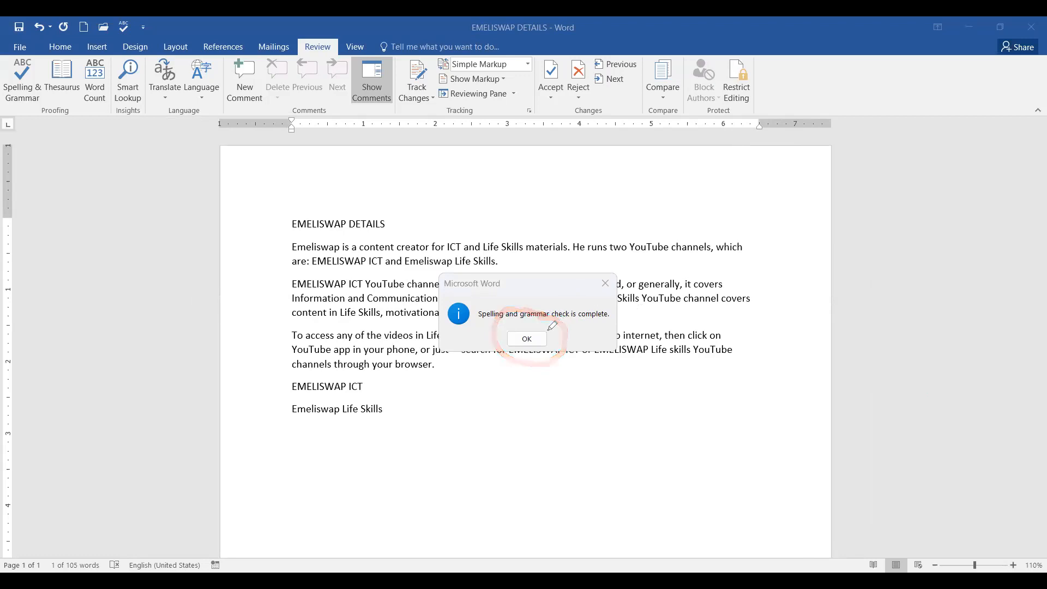
pyautogui.moveTo(480, 321)
pyautogui.mouseDown()
pyautogui.moveTo(577, 330)
pyautogui.moveTo(544, 334)
pyautogui.moveTo(592, 323)
pyautogui.mouseUp()
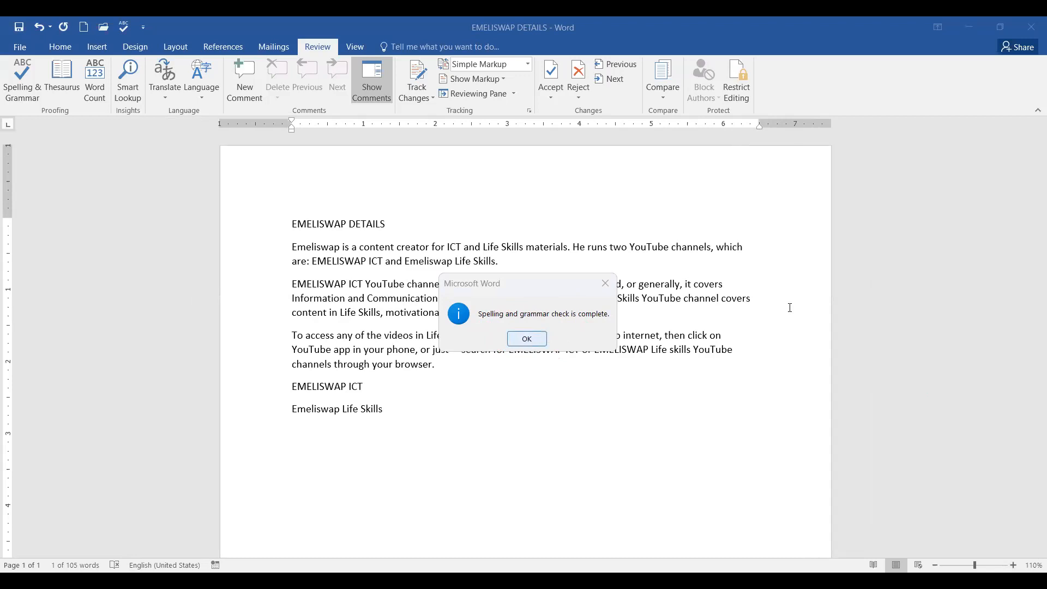
pyautogui.press('Return')
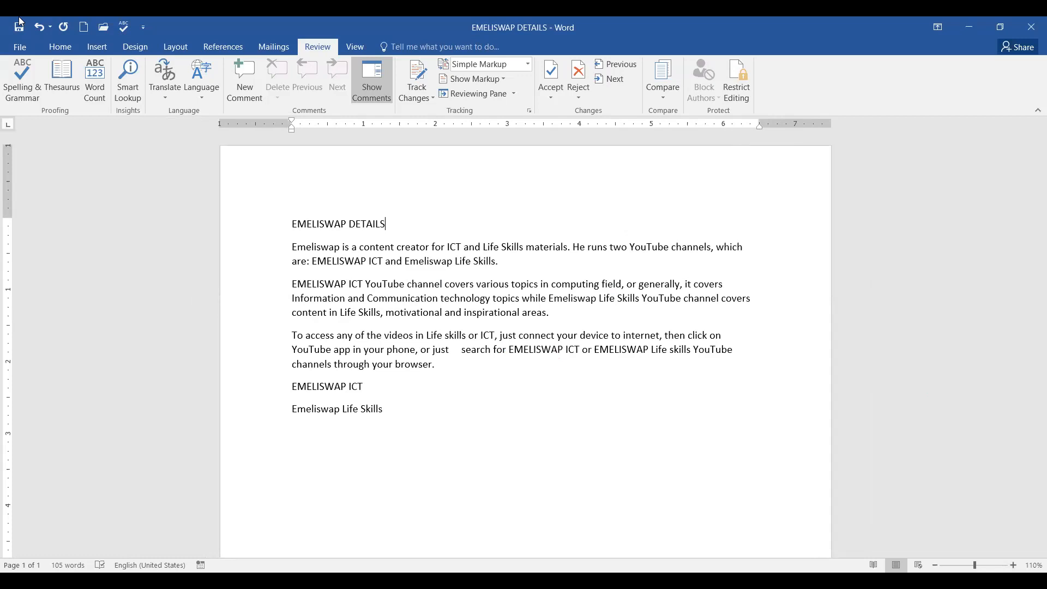
# Save the corrected document under its existing name.
pyautogui.moveTo(6, 27)
pyautogui.mouseDown()
pyautogui.moveTo(4, 47)
pyautogui.moveTo(40, 31)
pyautogui.moveTo(29, 29)
pyautogui.mouseUp()
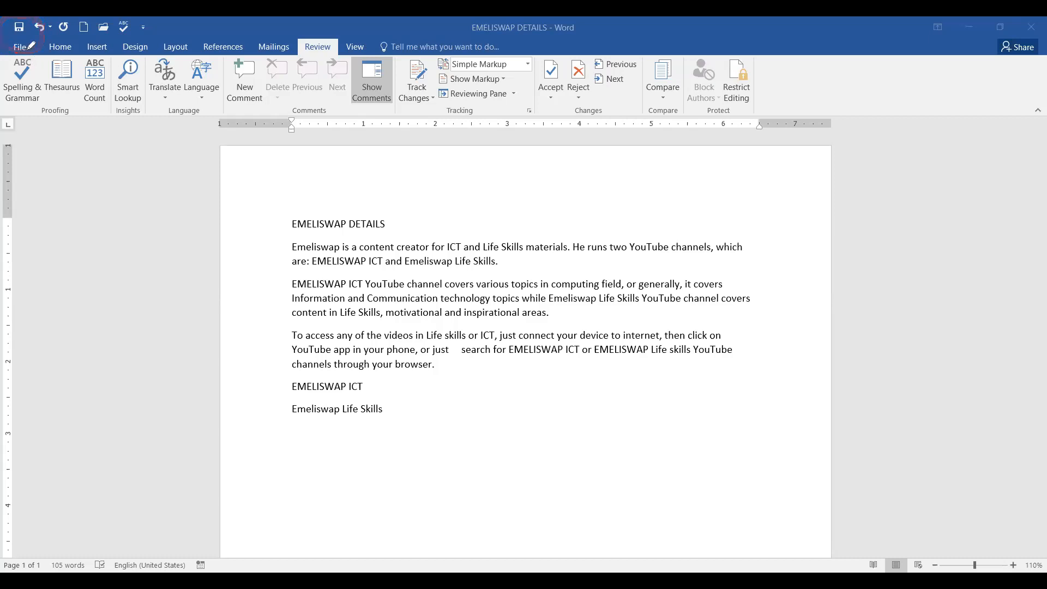
pyautogui.moveTo(27, 48); pyautogui.dragTo(73, 42)
pyautogui.press('Escape')
pyautogui.click(15, 49)
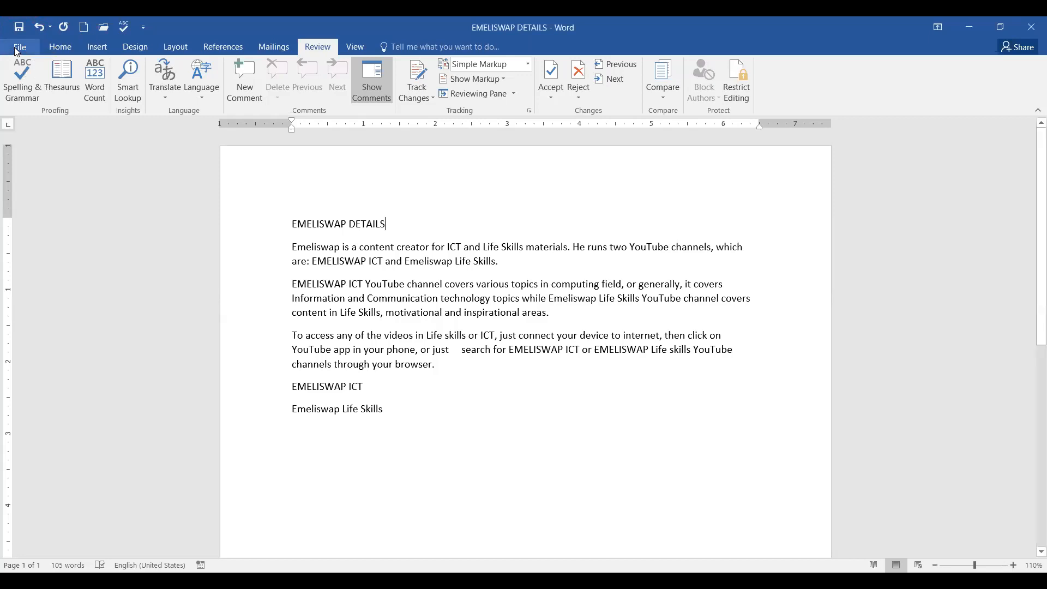
pyautogui.click(17, 50)
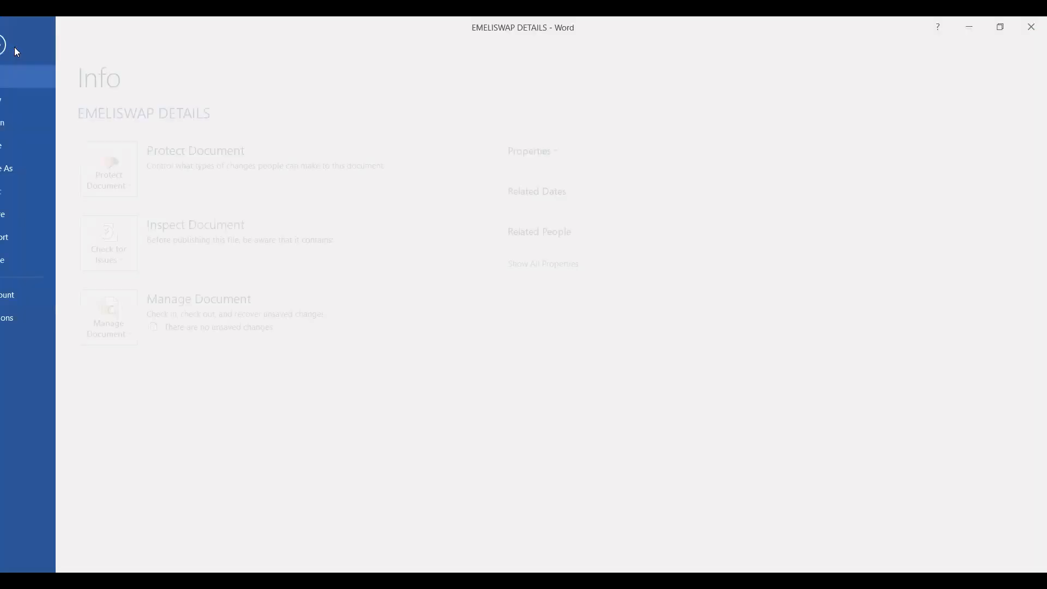
pyautogui.click(31, 147)
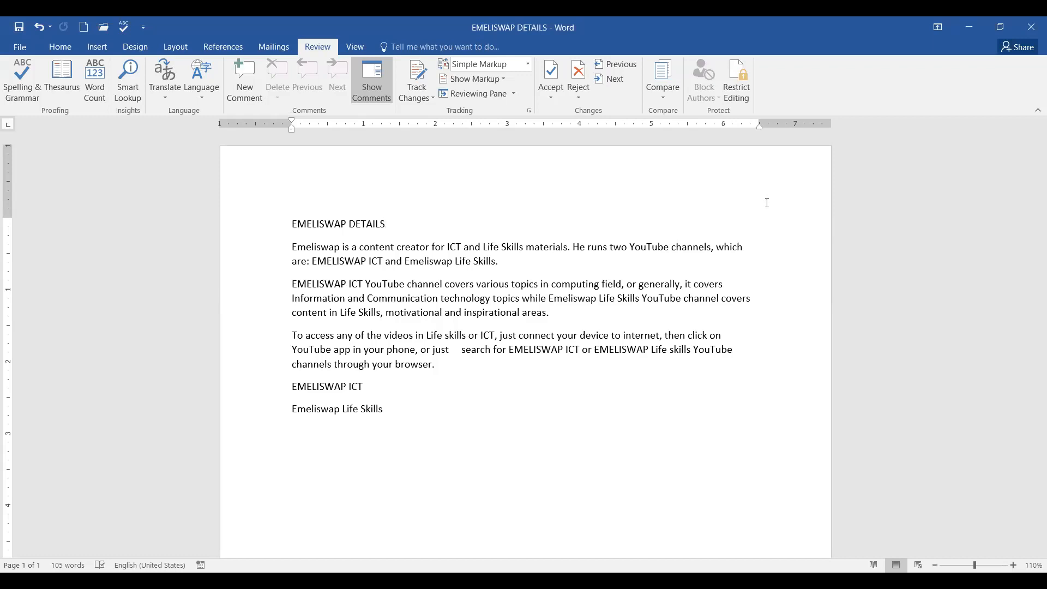
pyautogui.click(600, 318)
pyautogui.moveTo(458, 179)
pyautogui.mouseDown()
pyautogui.moveTo(390, 164)
pyautogui.moveTo(232, 228)
pyautogui.moveTo(309, 461)
pyautogui.moveTo(723, 461)
pyautogui.moveTo(728, 200)
pyautogui.moveTo(447, 169)
pyautogui.moveTo(415, 175)
pyautogui.mouseUp()
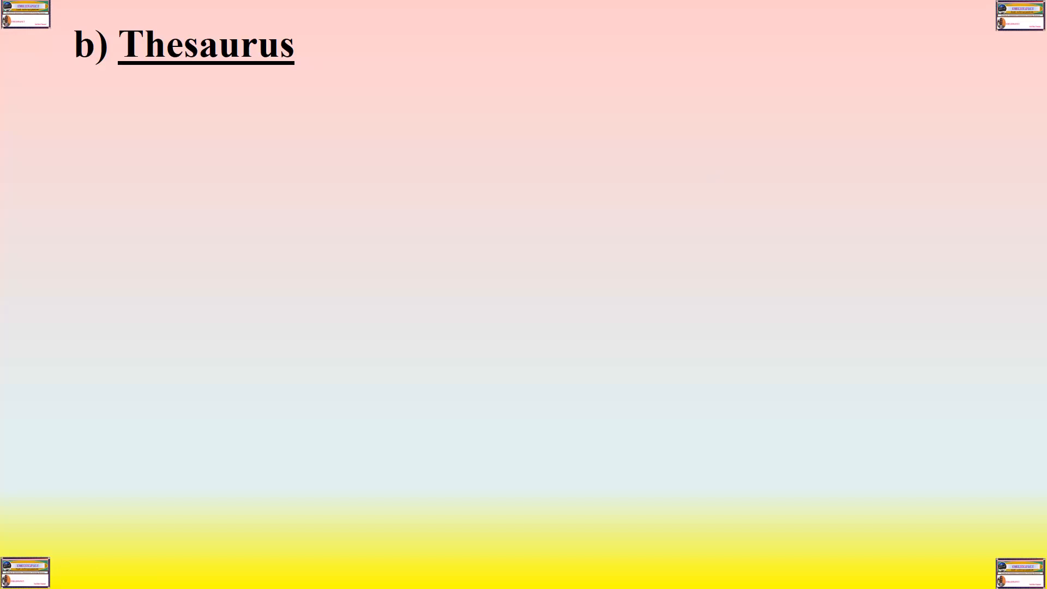
pyautogui.press('Right')
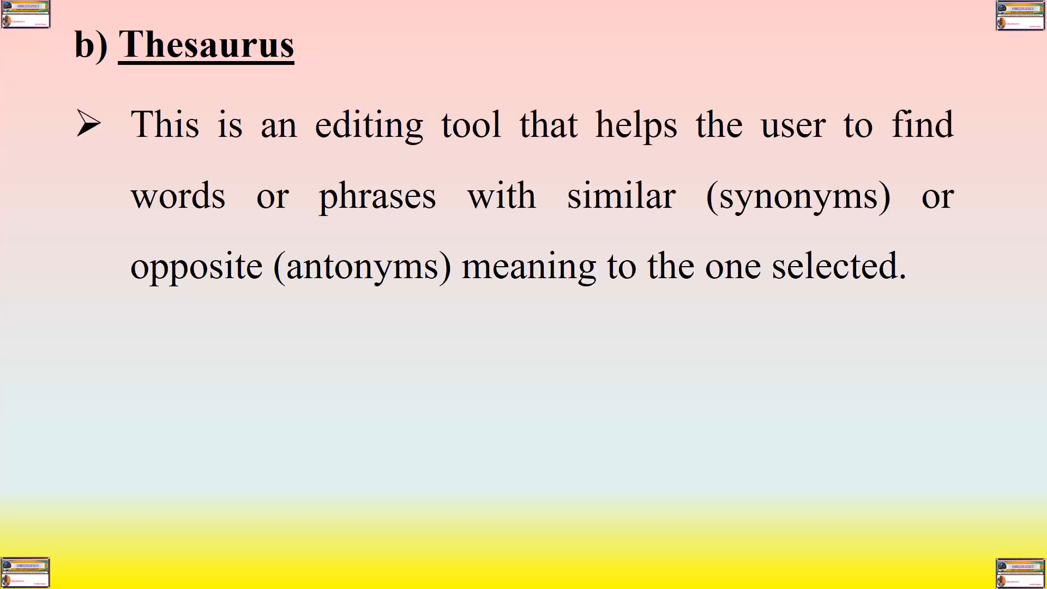
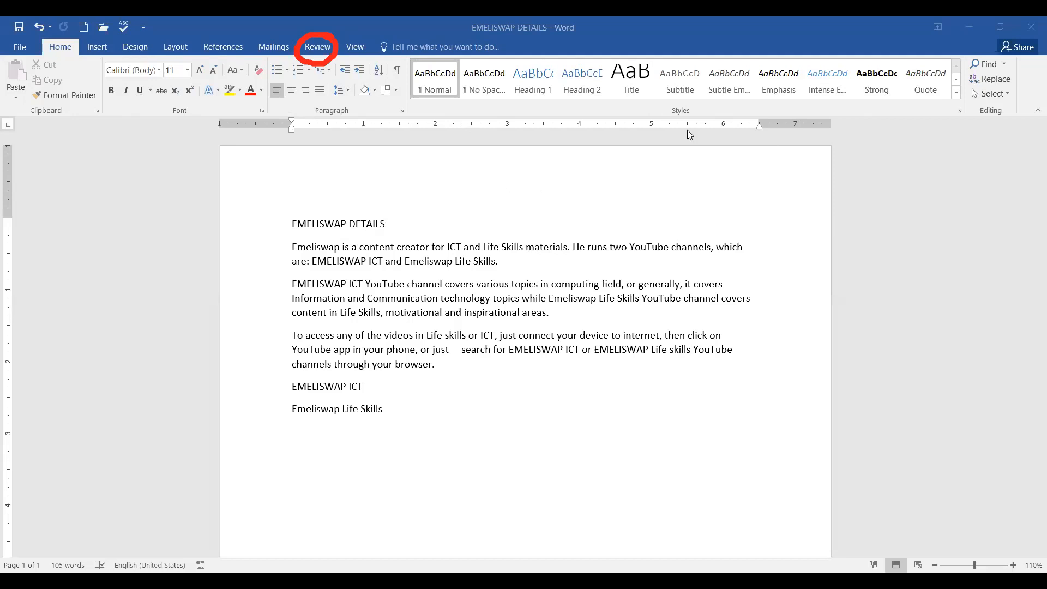
# Open the Thesaurus for the word "DETAILS" in the document title.
pyautogui.click(315, 46)
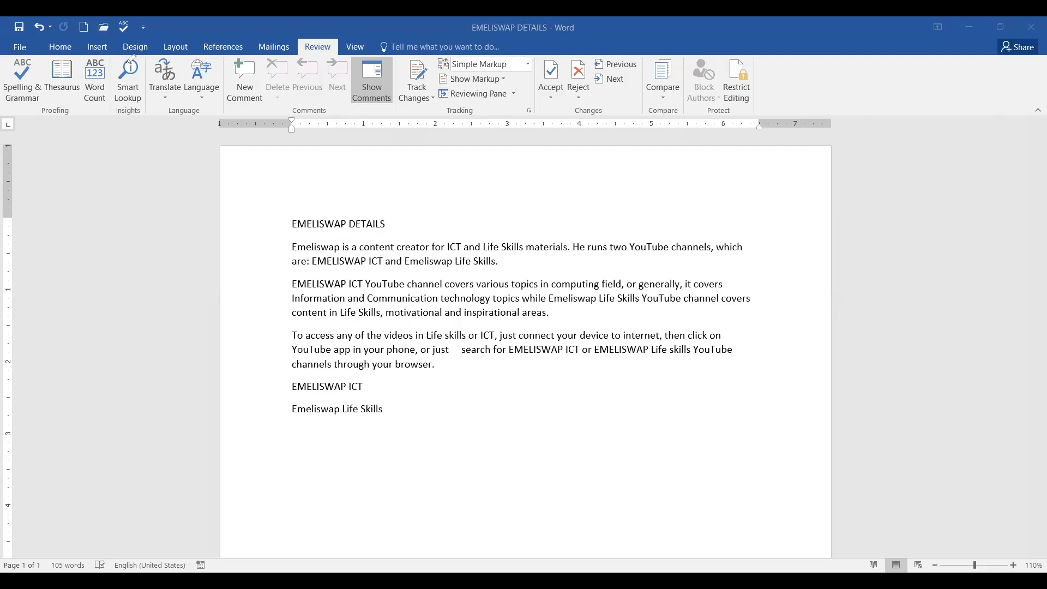
pyautogui.moveTo(74, 45)
pyautogui.mouseDown()
pyautogui.moveTo(49, 54)
pyautogui.moveTo(34, 85)
pyautogui.moveTo(63, 107)
pyautogui.moveTo(90, 68)
pyautogui.moveTo(66, 56)
pyautogui.mouseUp()
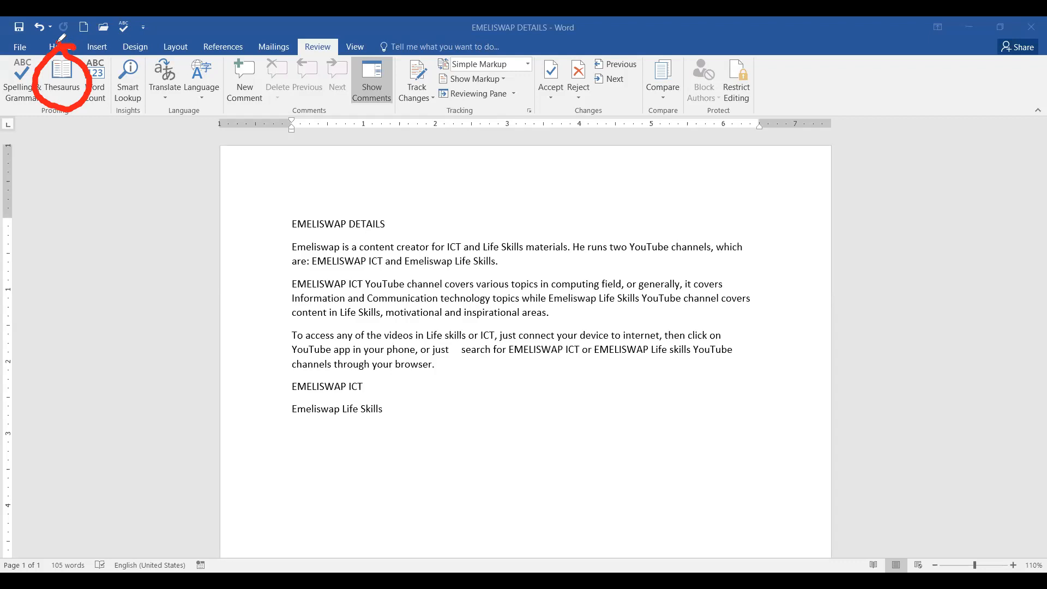
pyautogui.moveTo(72, 57)
pyautogui.mouseDown()
pyautogui.moveTo(36, 75)
pyautogui.moveTo(45, 104)
pyautogui.moveTo(90, 89)
pyautogui.moveTo(71, 53)
pyautogui.mouseUp()
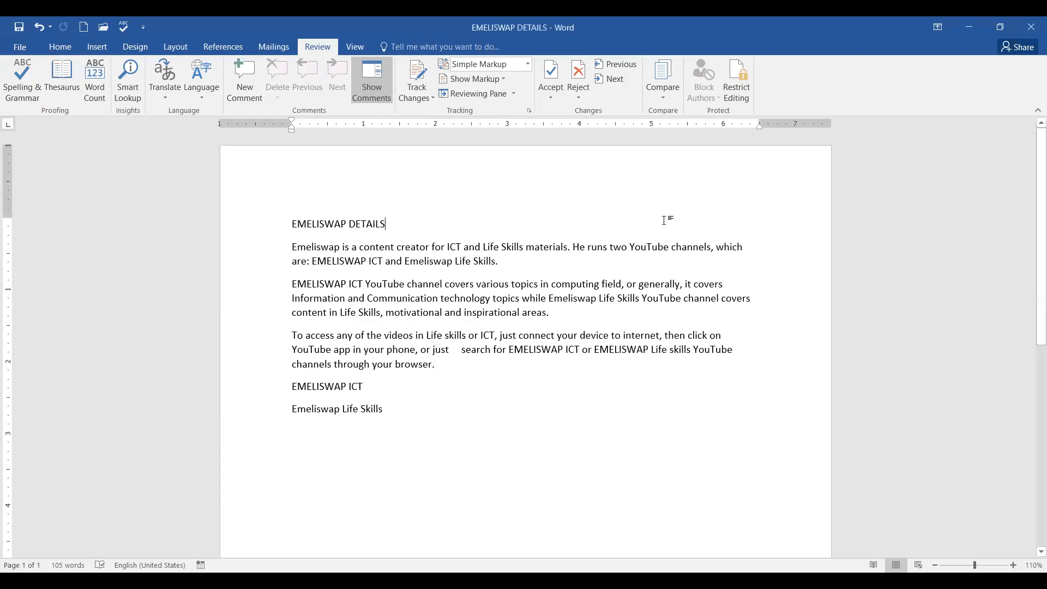
pyautogui.hotkey('shift', 'F7')
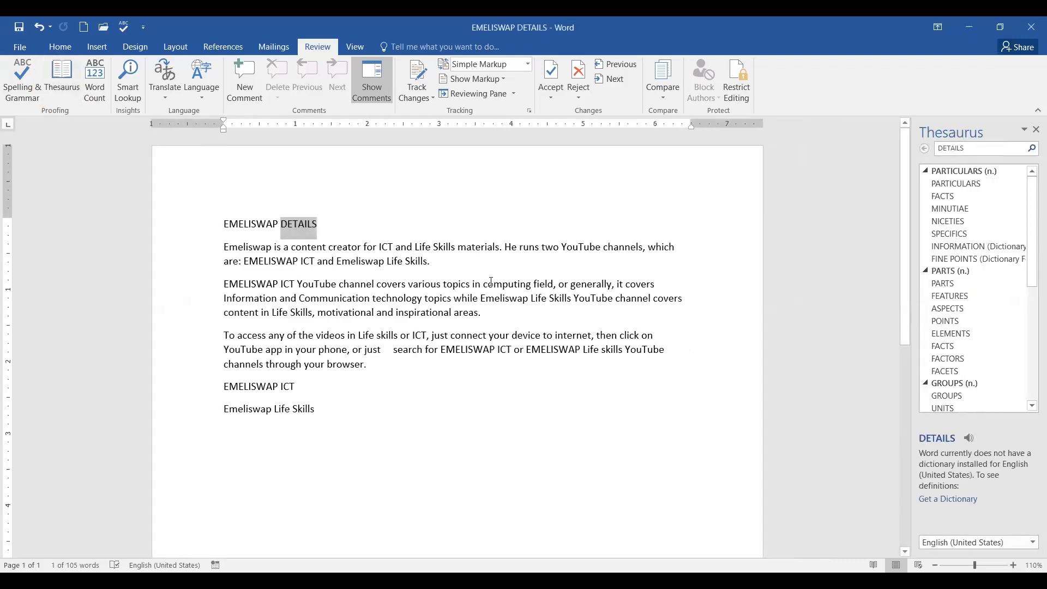
# Look up the word "creator" from the first paragraph in the Thesaurus.
pyautogui.click(485, 237)
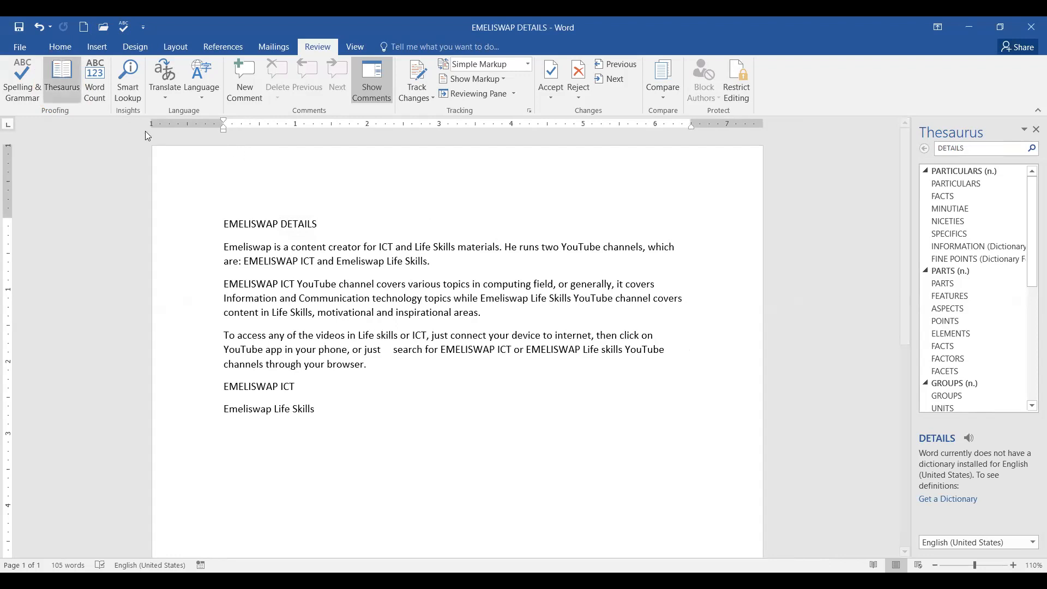
pyautogui.click(352, 247)
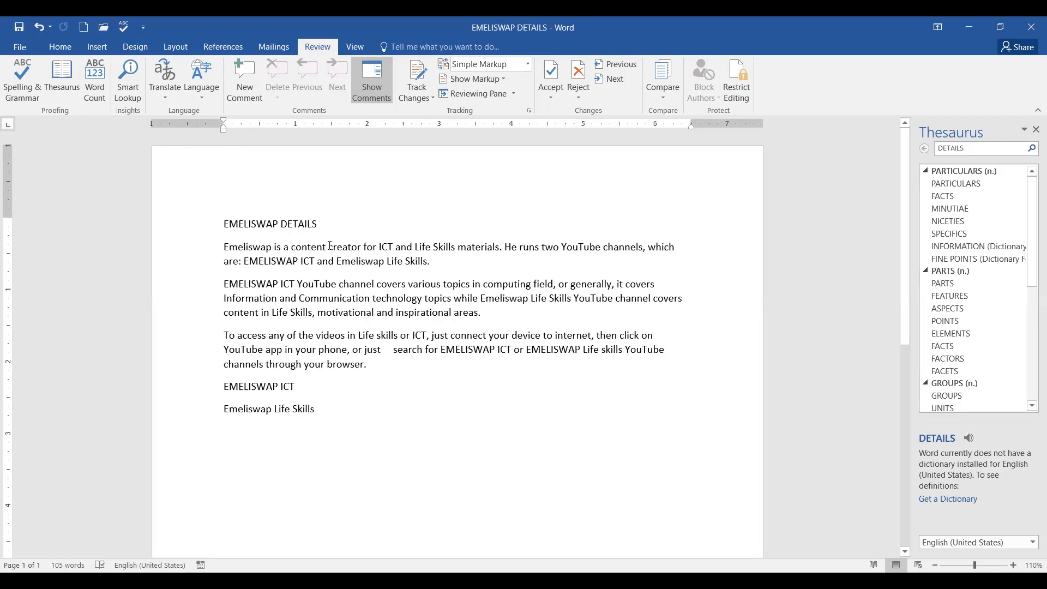
pyautogui.moveTo(330, 246); pyautogui.dragTo(363, 248)
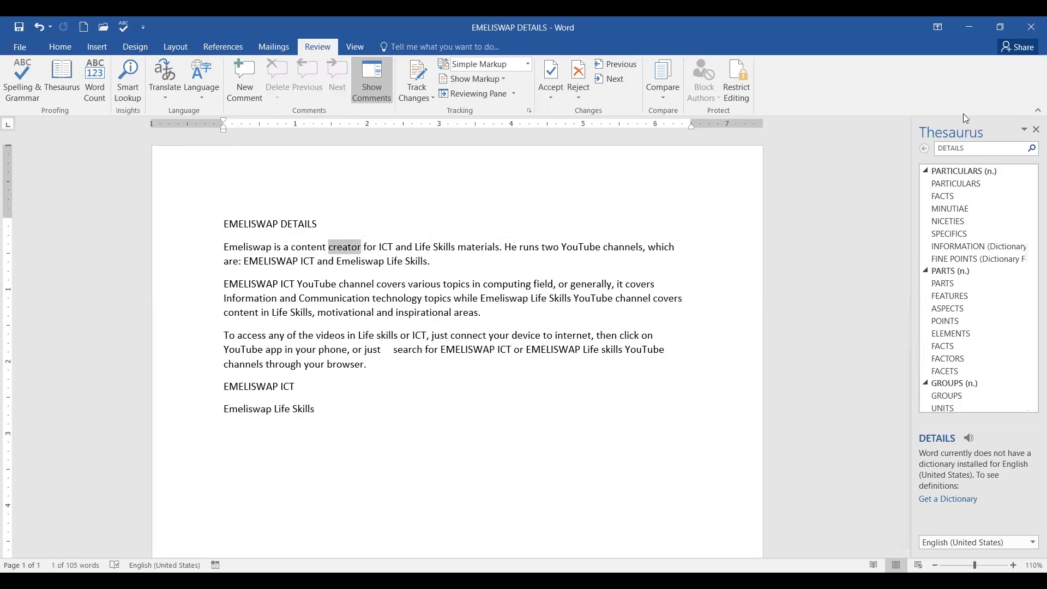
pyautogui.click(57, 77)
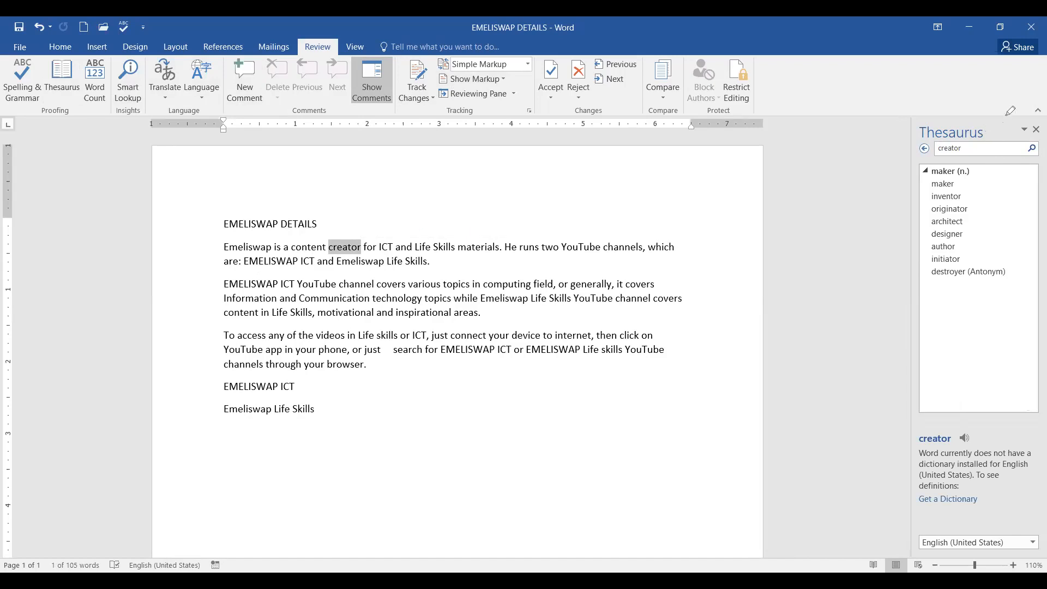
pyautogui.moveTo(1008, 113)
pyautogui.mouseDown()
pyautogui.moveTo(889, 164)
pyautogui.moveTo(905, 344)
pyautogui.moveTo(879, 489)
pyautogui.moveTo(897, 520)
pyautogui.moveTo(940, 551)
pyautogui.moveTo(1022, 542)
pyautogui.moveTo(1038, 112)
pyautogui.moveTo(1031, 99)
pyautogui.moveTo(1009, 104)
pyautogui.mouseUp()
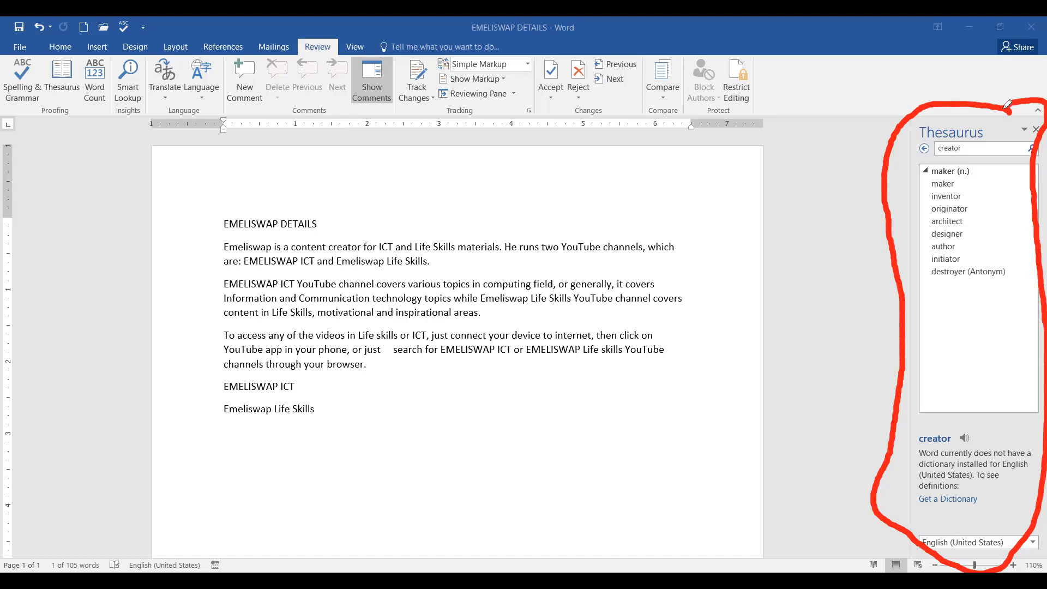
pyautogui.moveTo(966, 144)
pyautogui.mouseDown()
pyautogui.moveTo(966, 153)
pyautogui.moveTo(986, 143)
pyautogui.mouseUp()
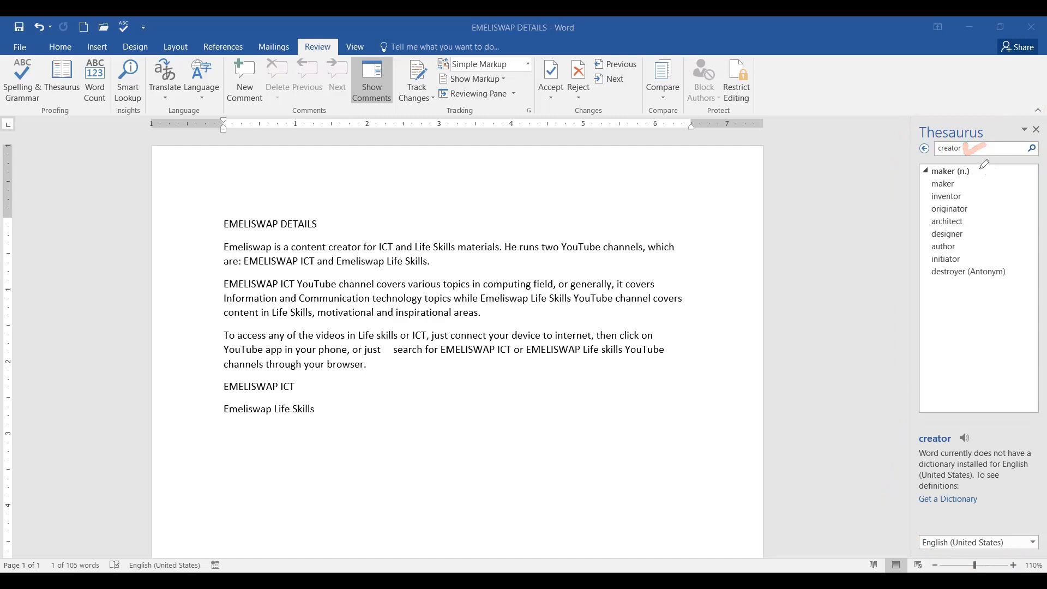
pyautogui.moveTo(976, 175)
pyautogui.mouseDown()
pyautogui.moveTo(1008, 227)
pyautogui.moveTo(971, 257)
pyautogui.mouseUp()
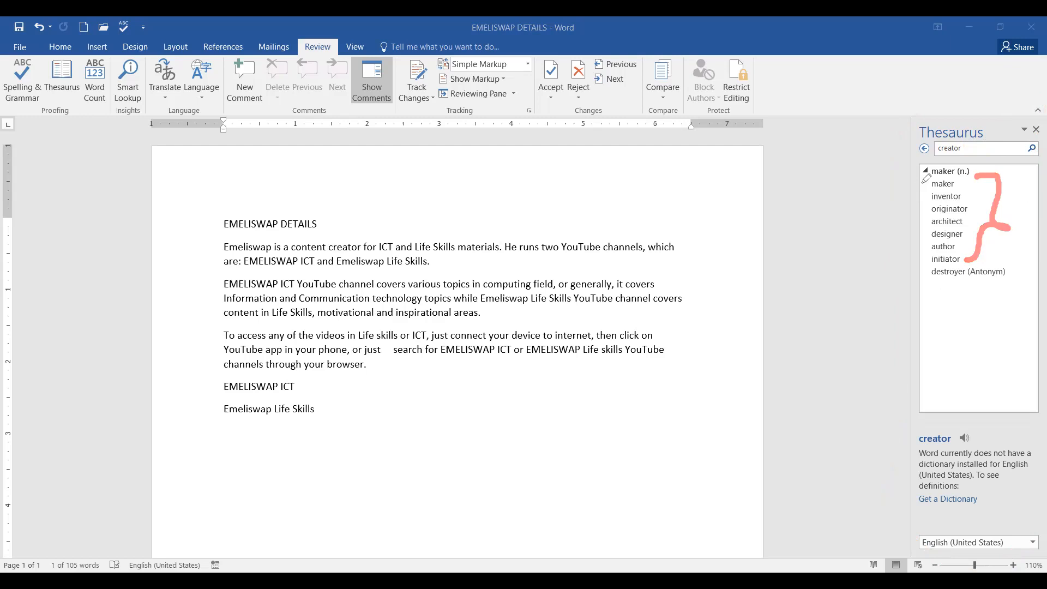
pyautogui.moveTo(922, 180); pyautogui.dragTo(932, 264)
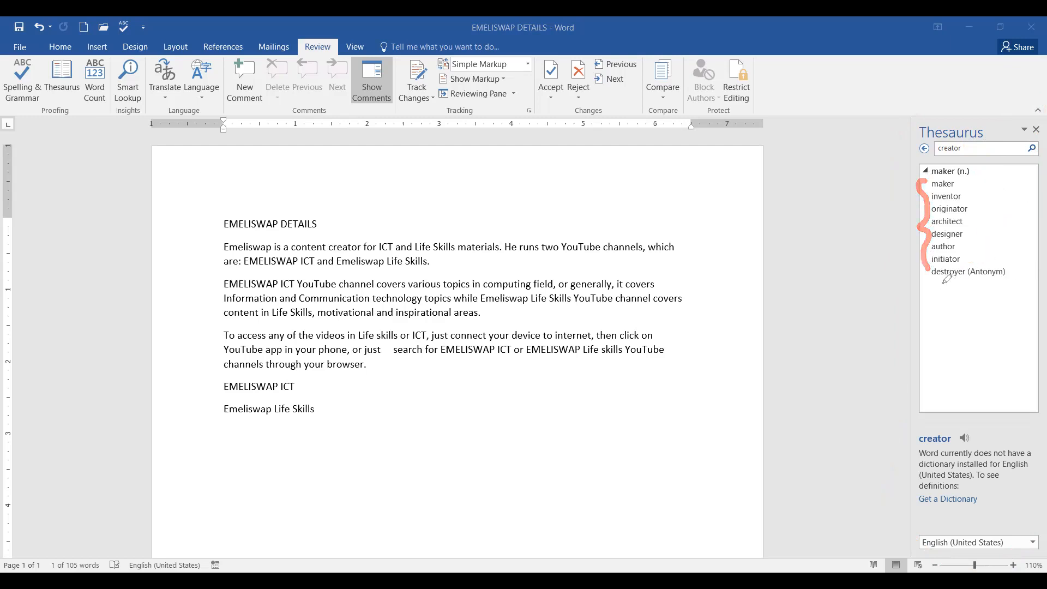
pyautogui.moveTo(936, 280)
pyautogui.mouseDown()
pyautogui.moveTo(1010, 283)
pyautogui.moveTo(1017, 242)
pyautogui.mouseUp()
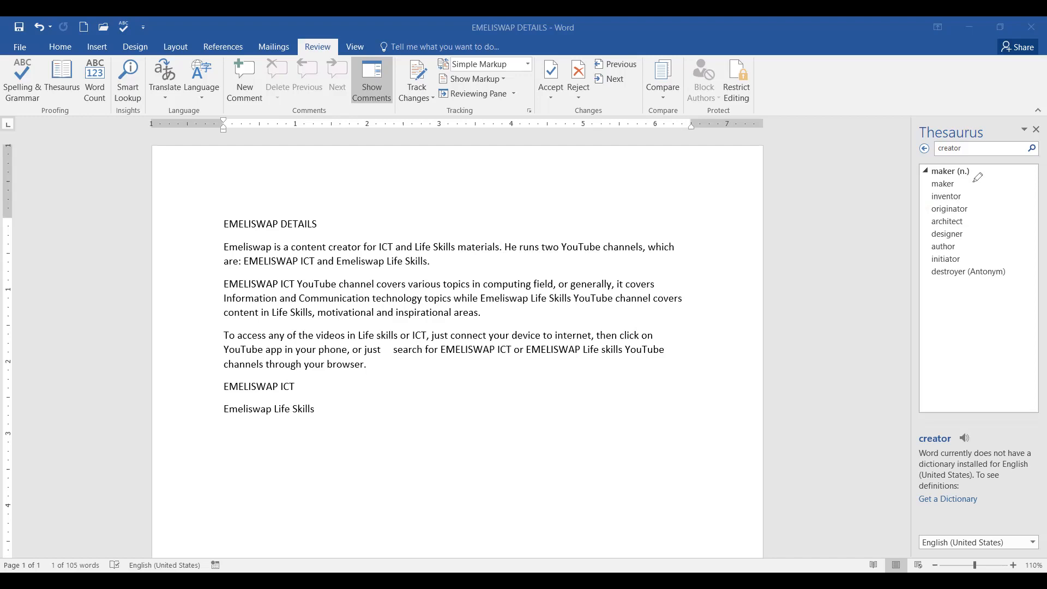
pyautogui.moveTo(974, 174)
pyautogui.mouseDown()
pyautogui.moveTo(998, 168)
pyautogui.moveTo(1001, 203)
pyautogui.mouseUp()
pyautogui.moveTo(324, 255); pyautogui.dragTo(356, 255)
pyautogui.moveTo(955, 246); pyautogui.dragTo(992, 236)
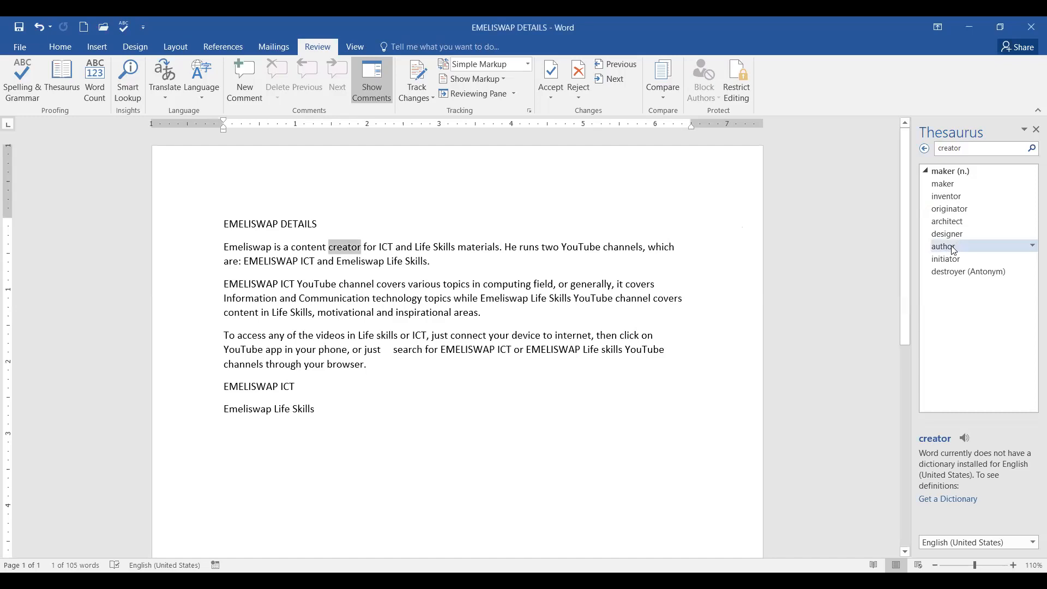
# Look up the synonym "author" and its own synonym "novelist" in the Thesaurus, and return to the entries for "creator".
pyautogui.click(1033, 248)
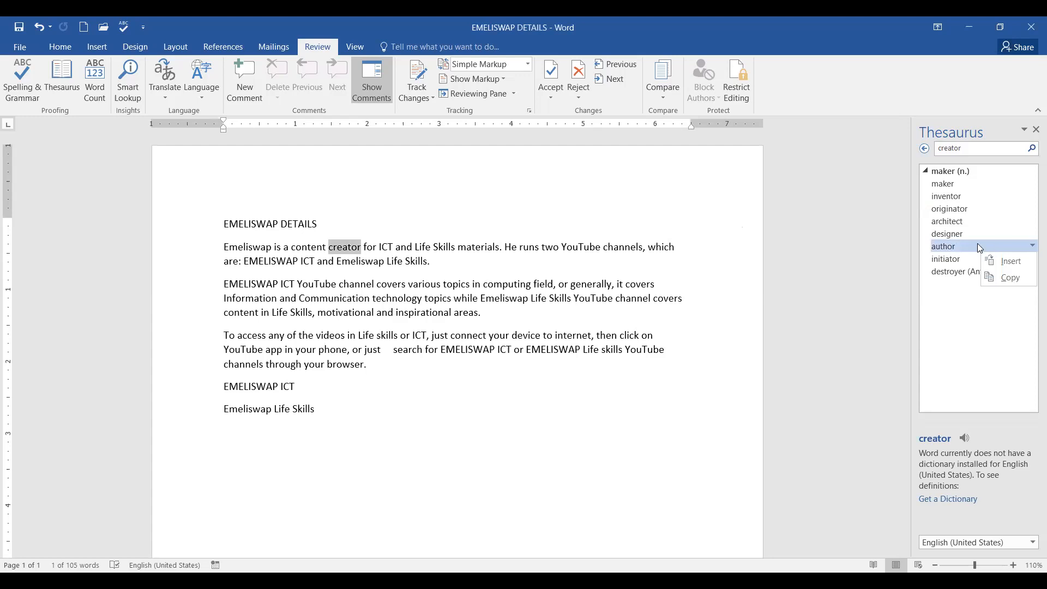
pyautogui.click(959, 248)
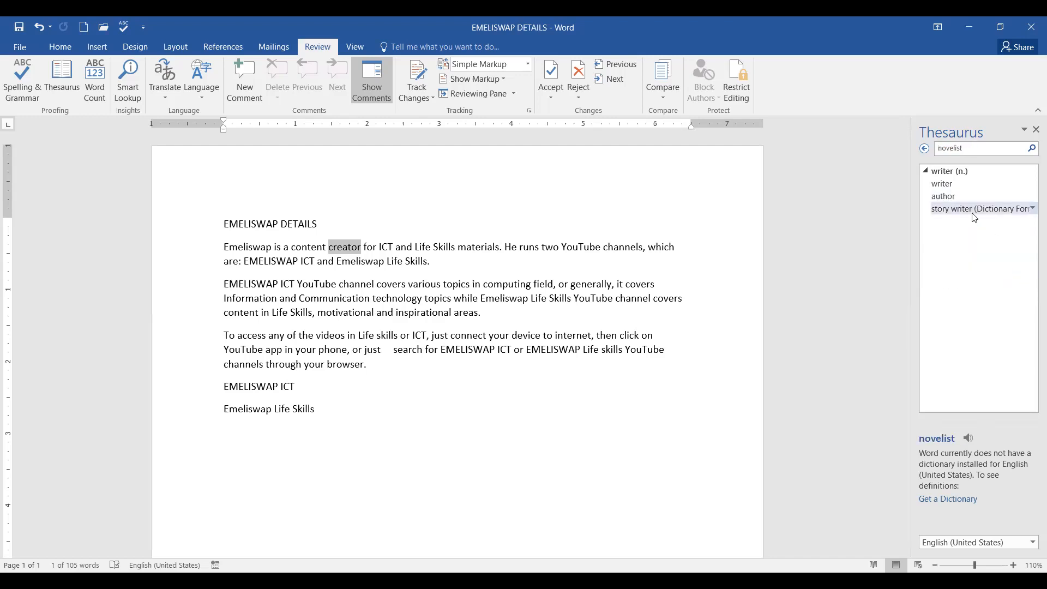
pyautogui.click(927, 173)
pyautogui.click(926, 173)
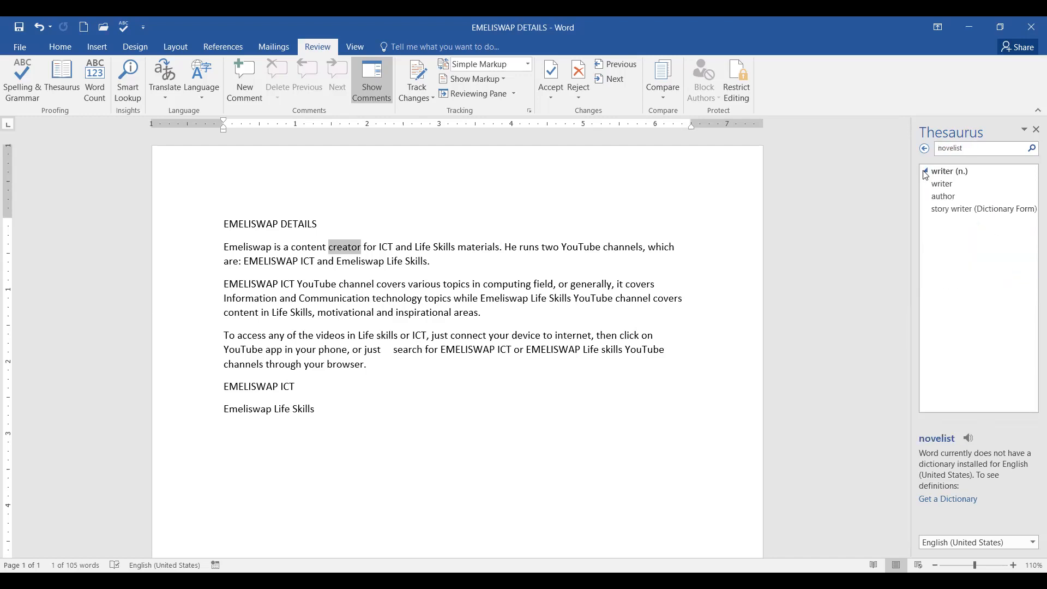
pyautogui.click(926, 149)
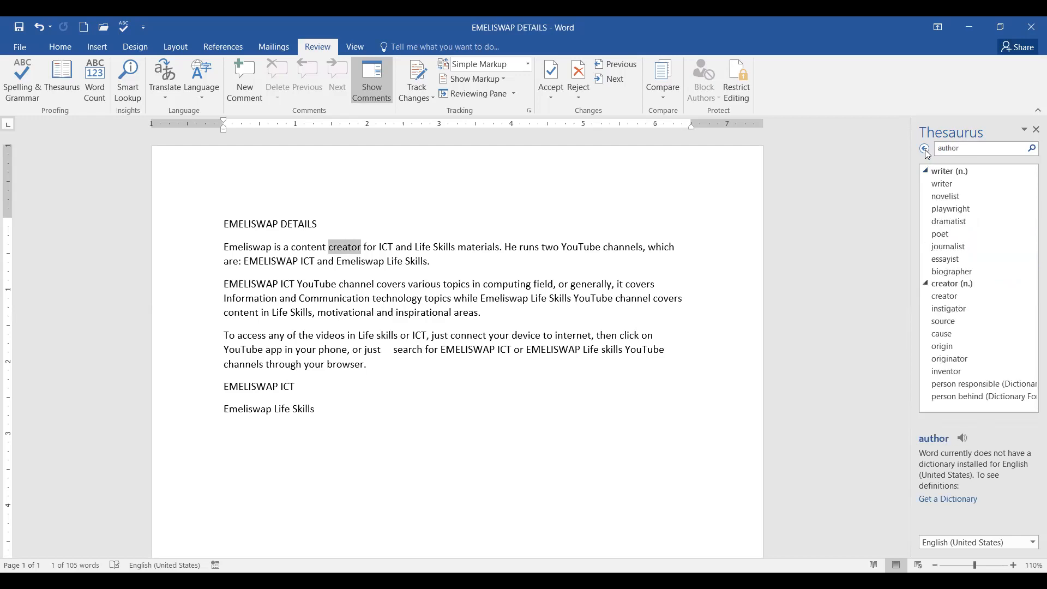
pyautogui.click(927, 149)
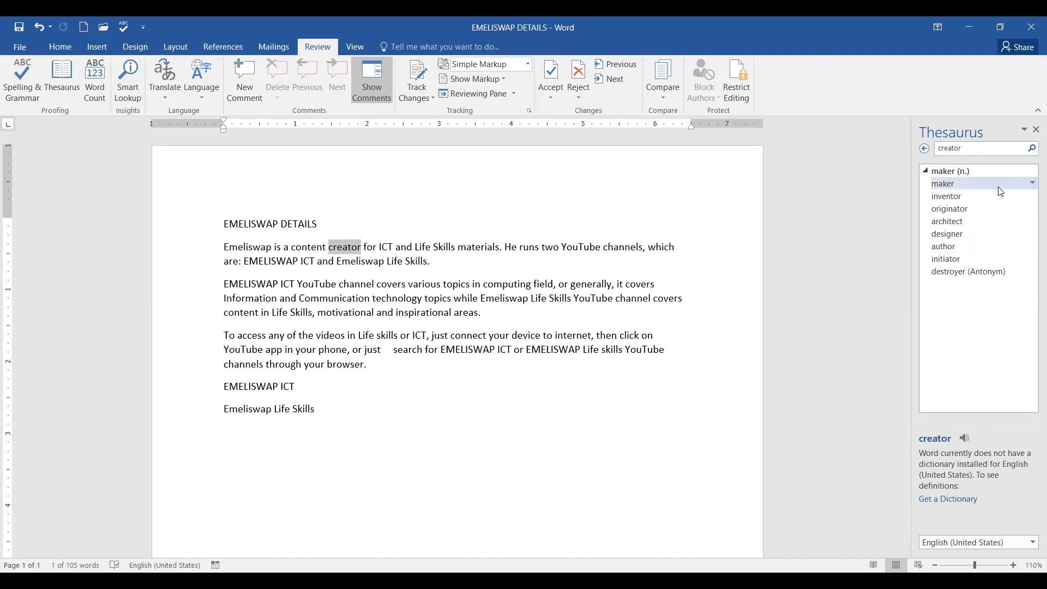
pyautogui.click(926, 149)
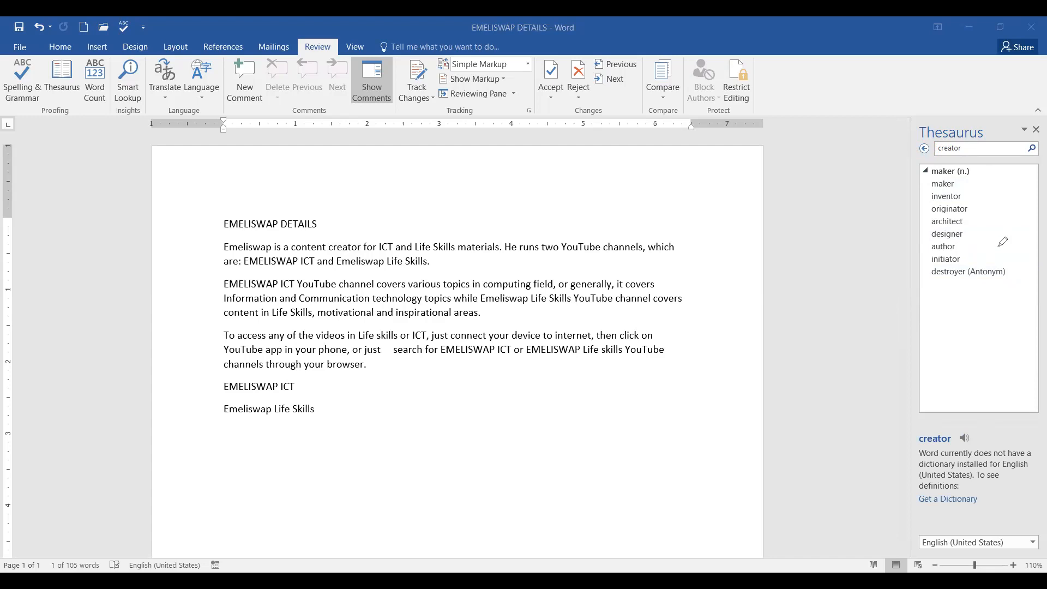
# Replace the word "creator" in the first paragraph with the Thesaurus synonym "initiator".
pyautogui.moveTo(963, 255); pyautogui.dragTo(986, 254)
pyautogui.press('Escape')
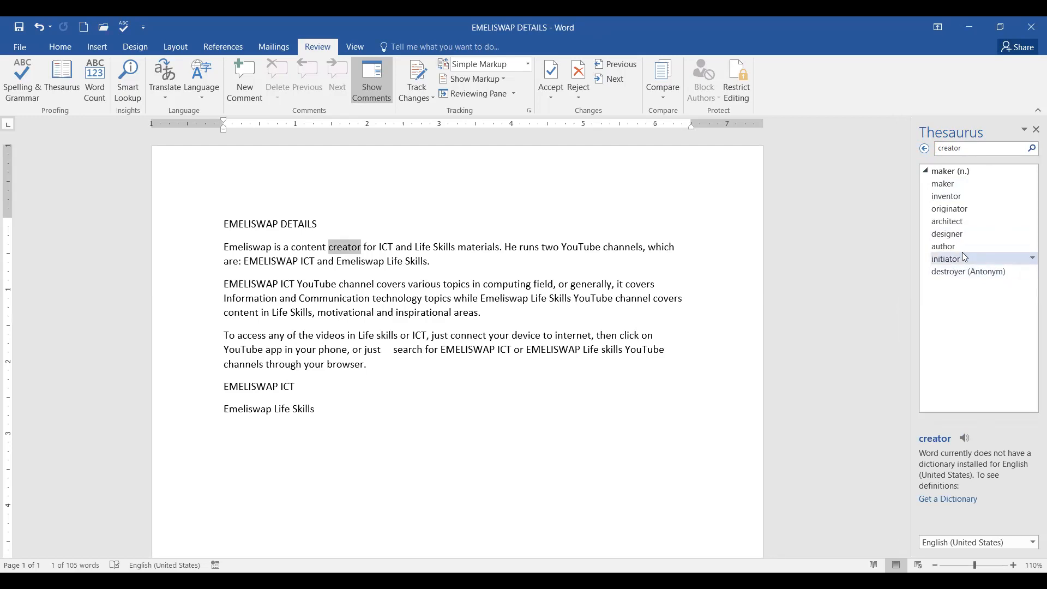
pyautogui.click(1033, 261)
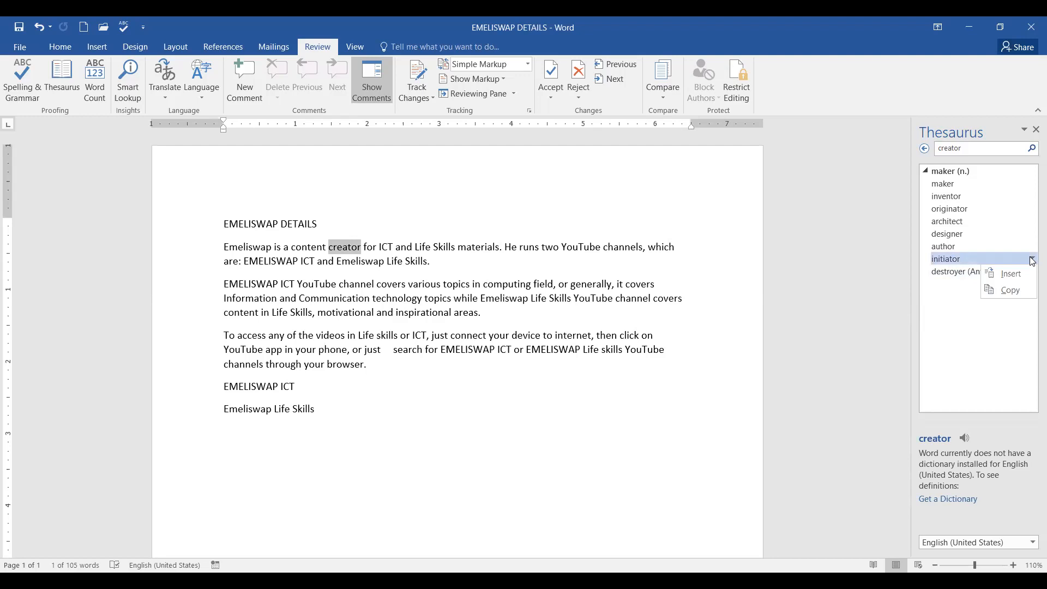
pyautogui.click(1009, 274)
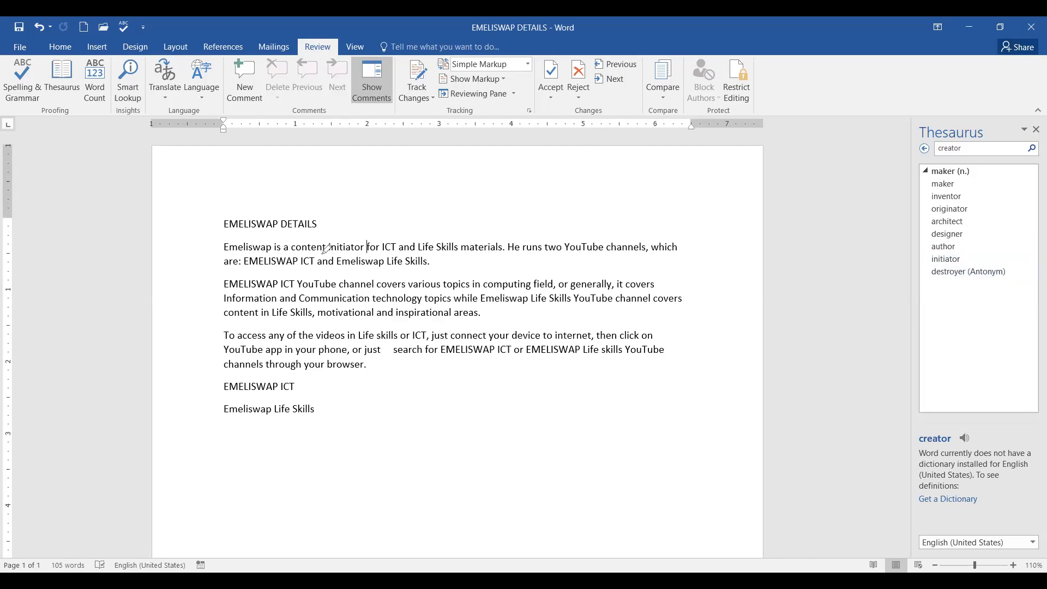
pyautogui.moveTo(322, 253); pyautogui.dragTo(359, 255)
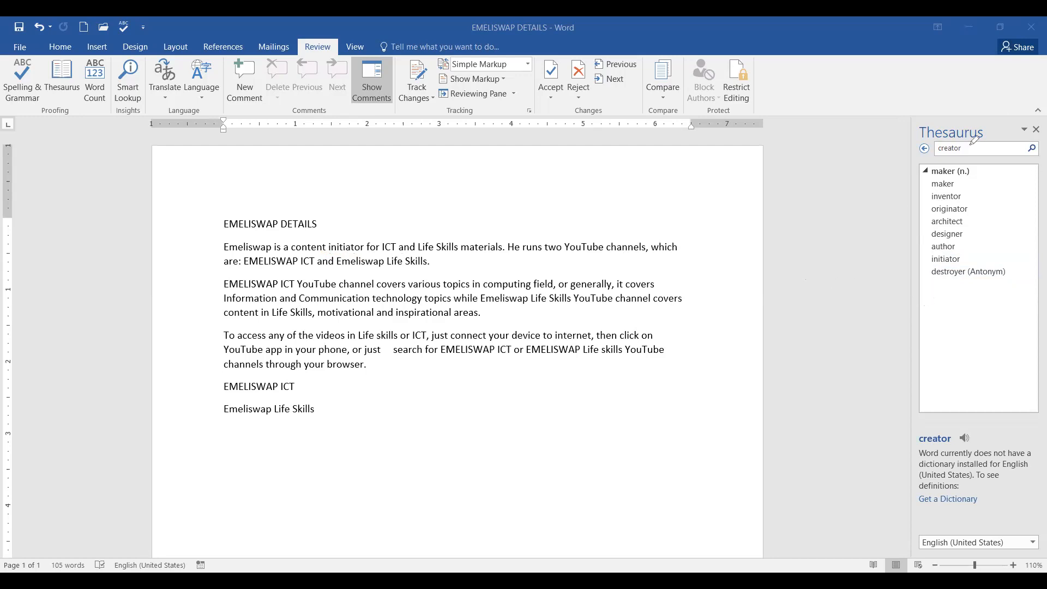
pyautogui.moveTo(970, 144); pyautogui.dragTo(999, 138)
pyautogui.moveTo(964, 265); pyautogui.dragTo(1013, 256)
# Follow the related words "maker", "creator", "originator" and "inventor" through the Thesaurus to view their synonyms.
pyautogui.click(949, 186)
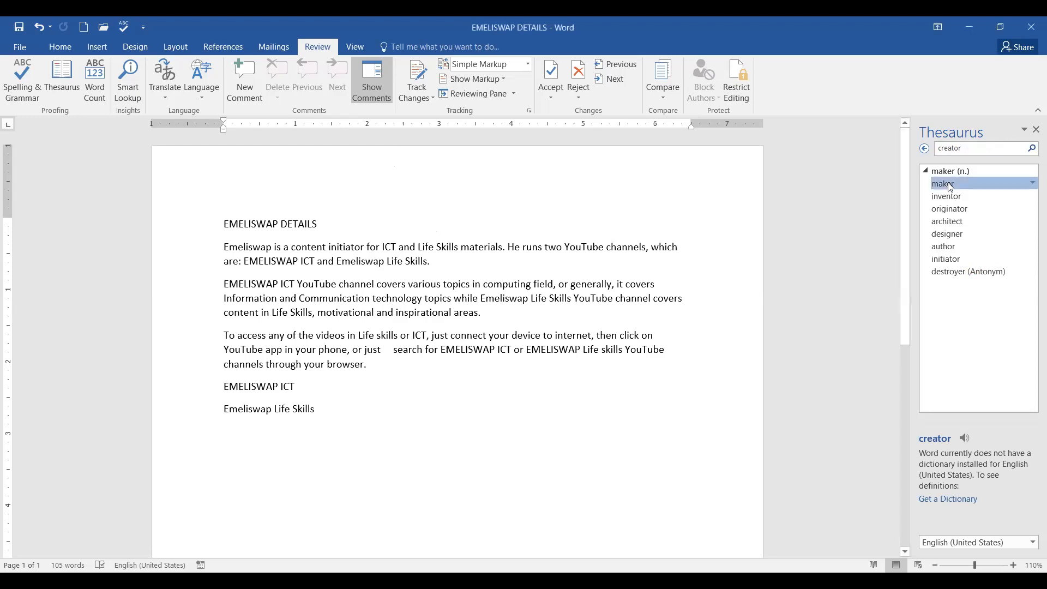
pyautogui.click(951, 188)
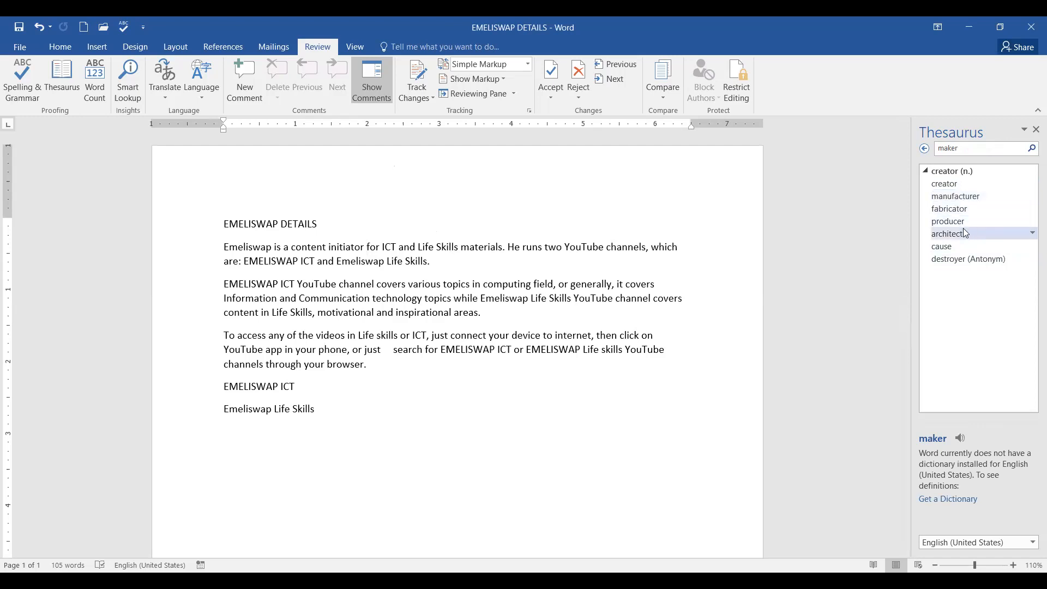
pyautogui.click(946, 184)
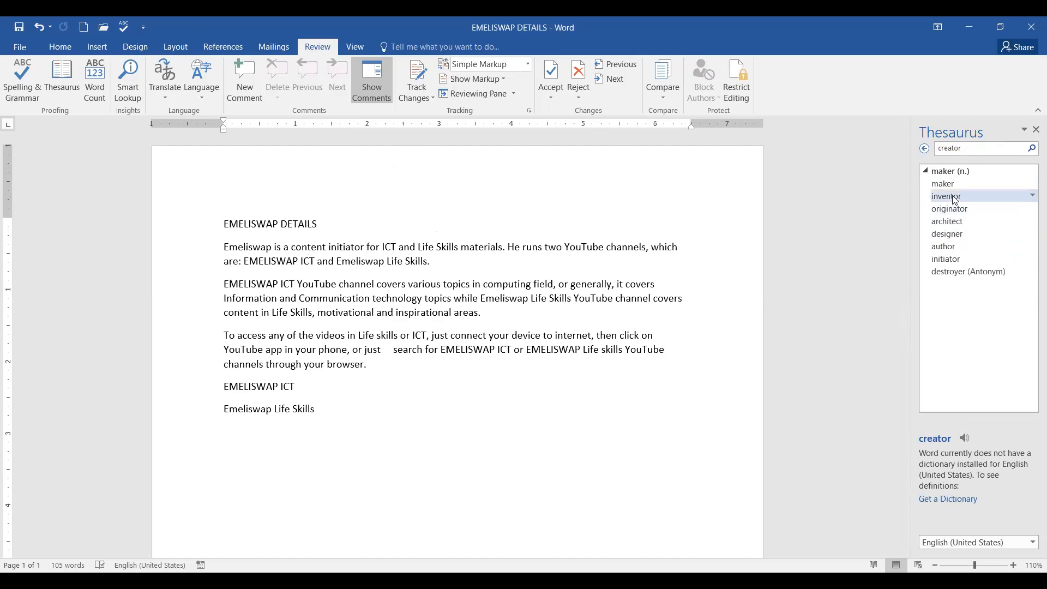
pyautogui.click(954, 210)
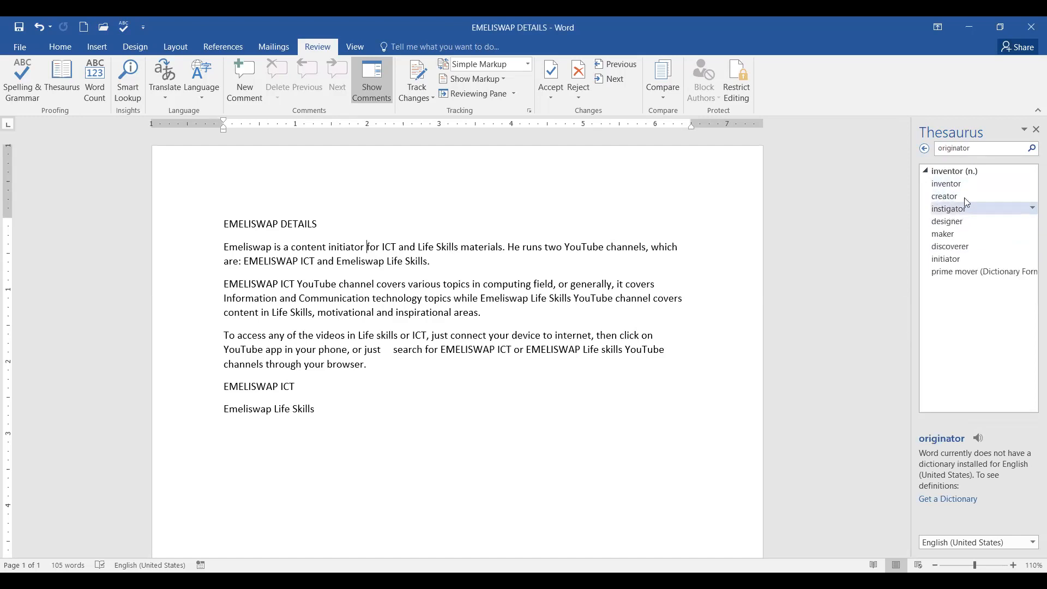
pyautogui.click(950, 184)
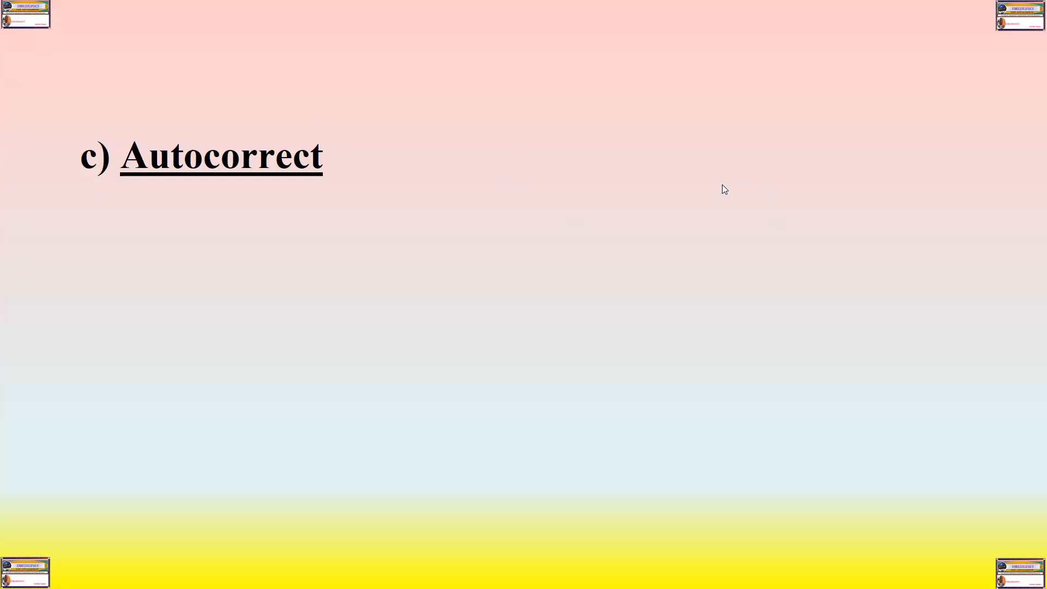
pyautogui.click(878, 186)
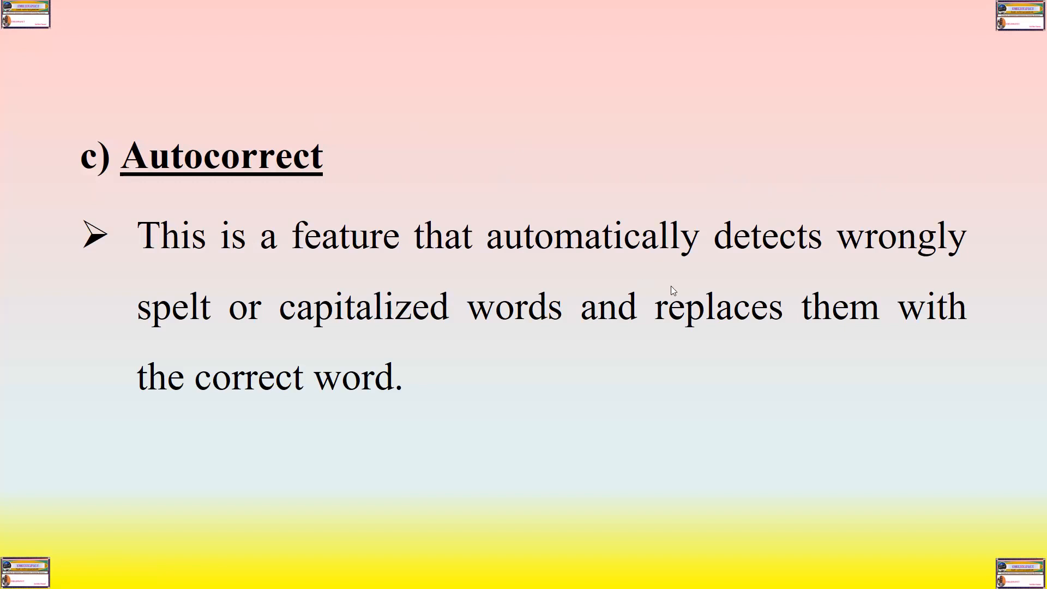
pyautogui.click(778, 292)
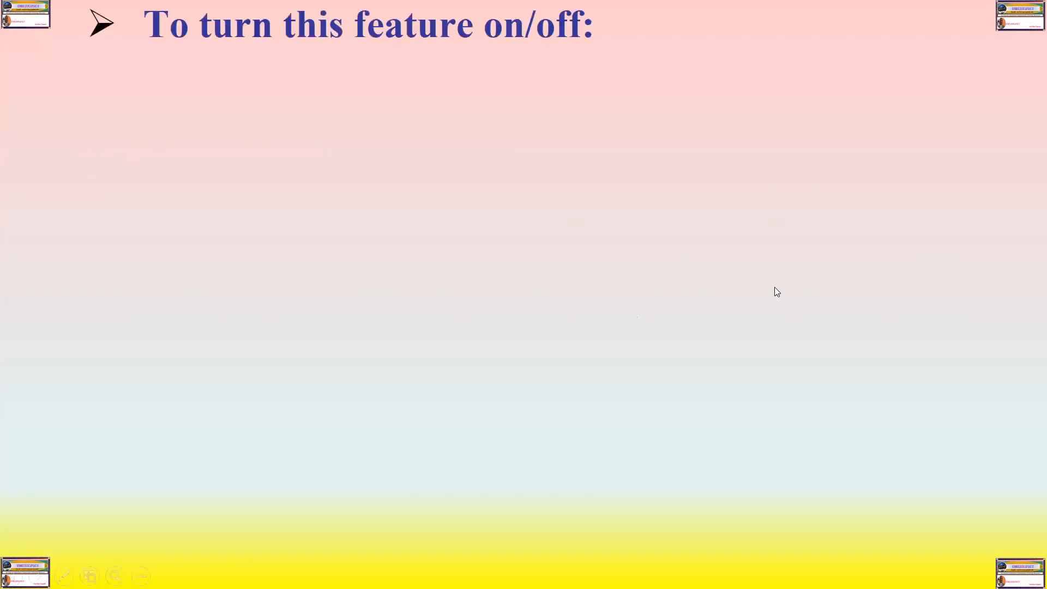
pyautogui.click(775, 287)
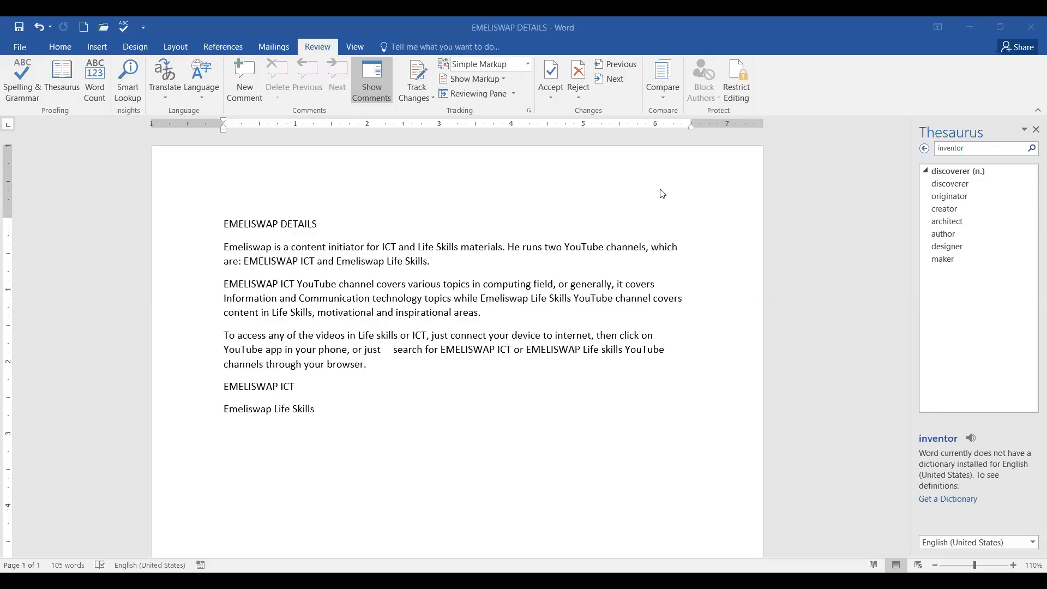
# Close the Thesaurus.
pyautogui.click(1036, 131)
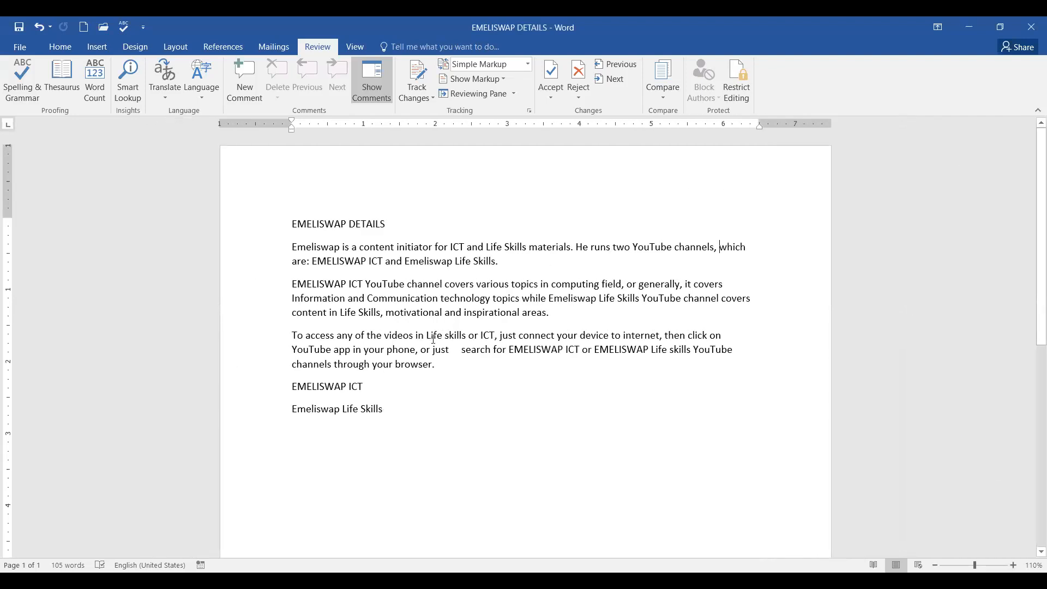
pyautogui.click(60, 47)
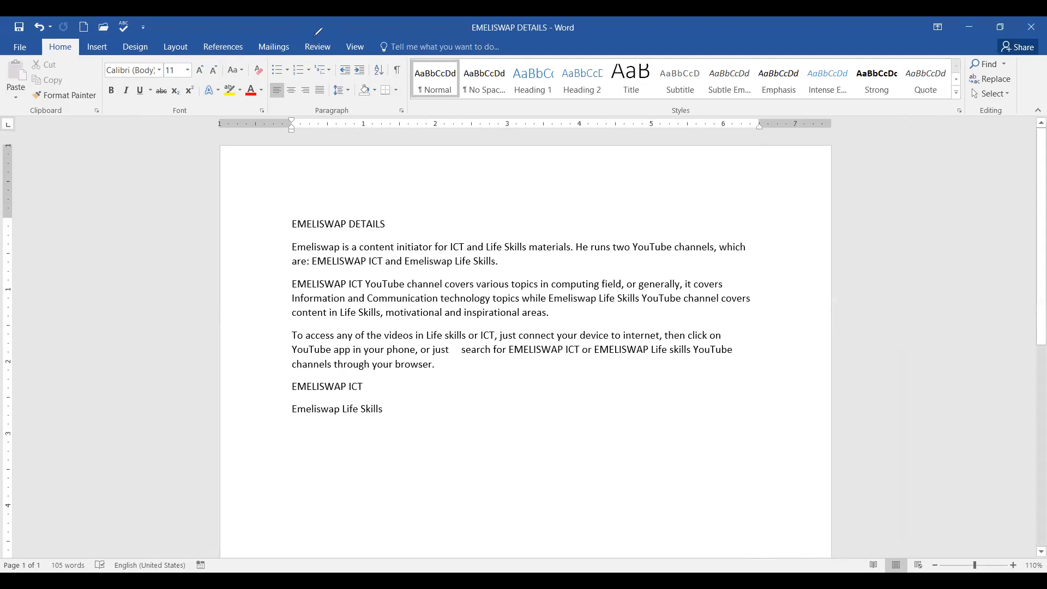
pyautogui.moveTo(325, 26)
pyautogui.mouseDown()
pyautogui.moveTo(298, 38)
pyautogui.moveTo(336, 63)
pyautogui.moveTo(324, 30)
pyautogui.mouseUp()
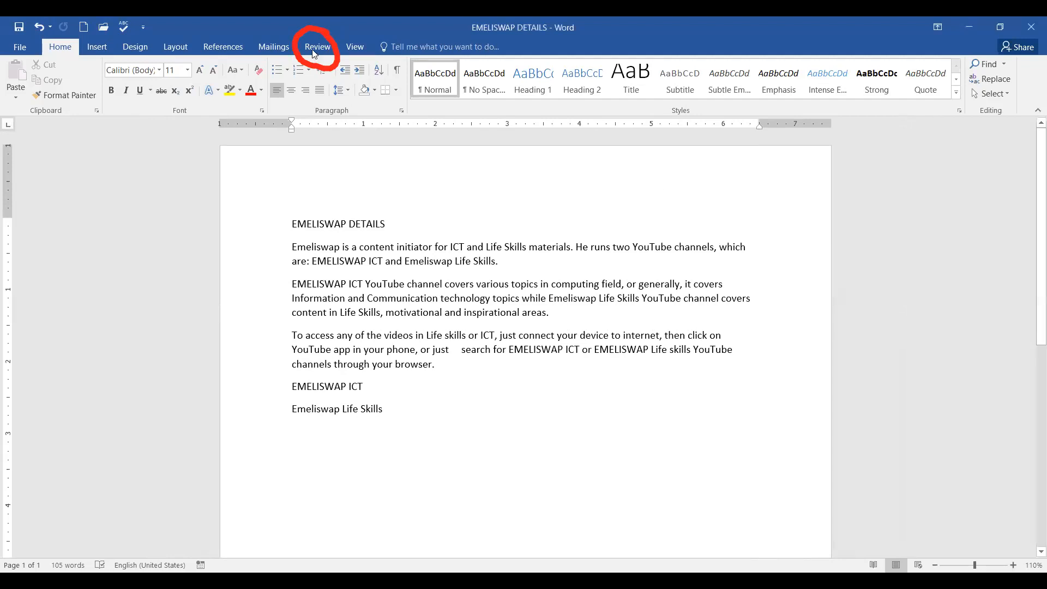
# Open the Office language preferences and switch to the Proofing options.
pyautogui.click(317, 49)
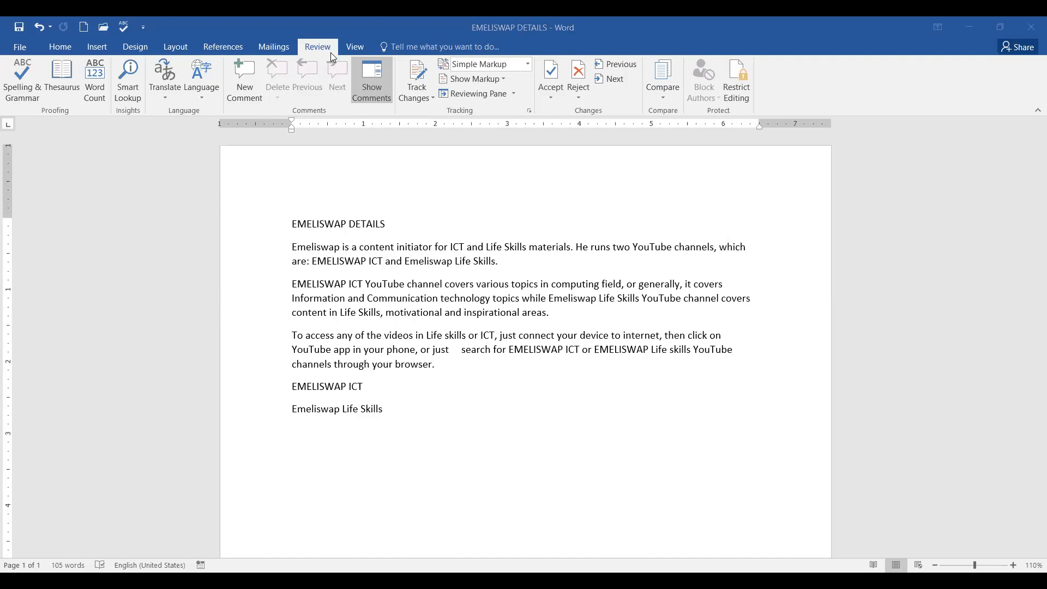
pyautogui.moveTo(218, 66)
pyautogui.mouseDown()
pyautogui.moveTo(175, 82)
pyautogui.moveTo(188, 119)
pyautogui.moveTo(222, 84)
pyautogui.moveTo(218, 62)
pyautogui.mouseUp()
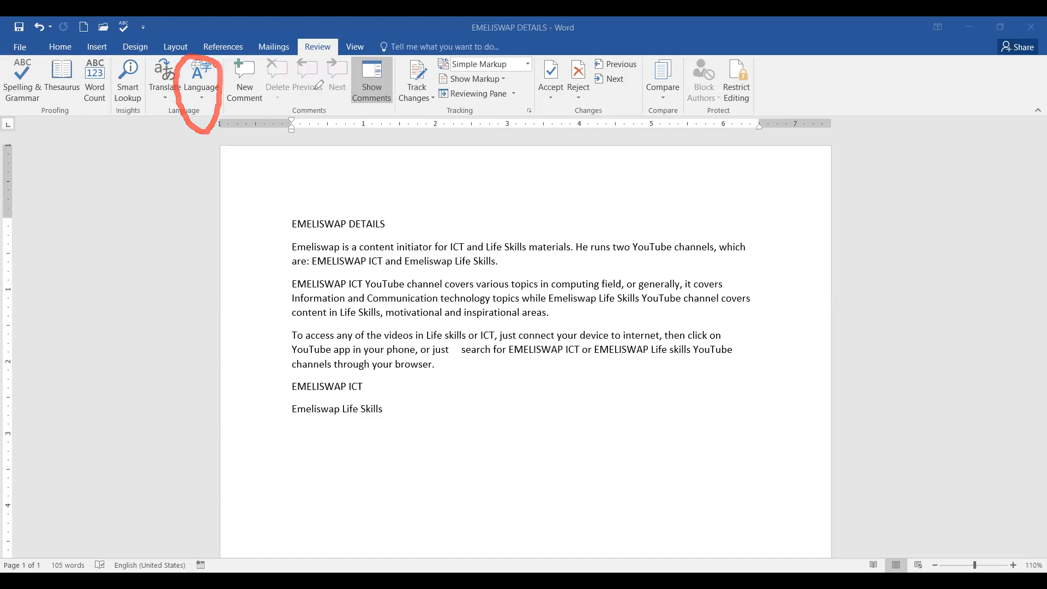
pyautogui.click(203, 101)
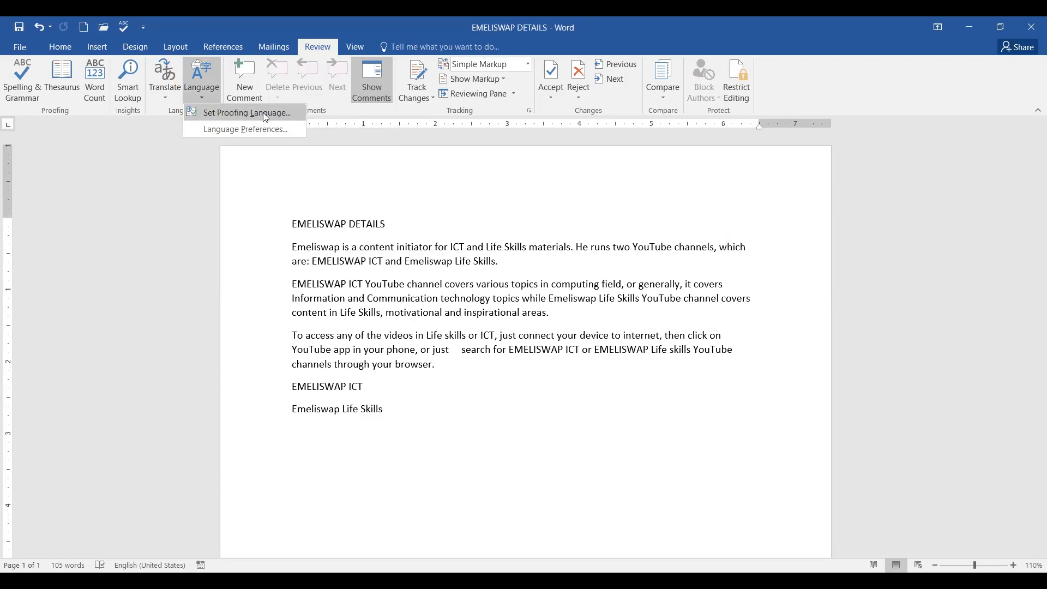
pyautogui.click(240, 132)
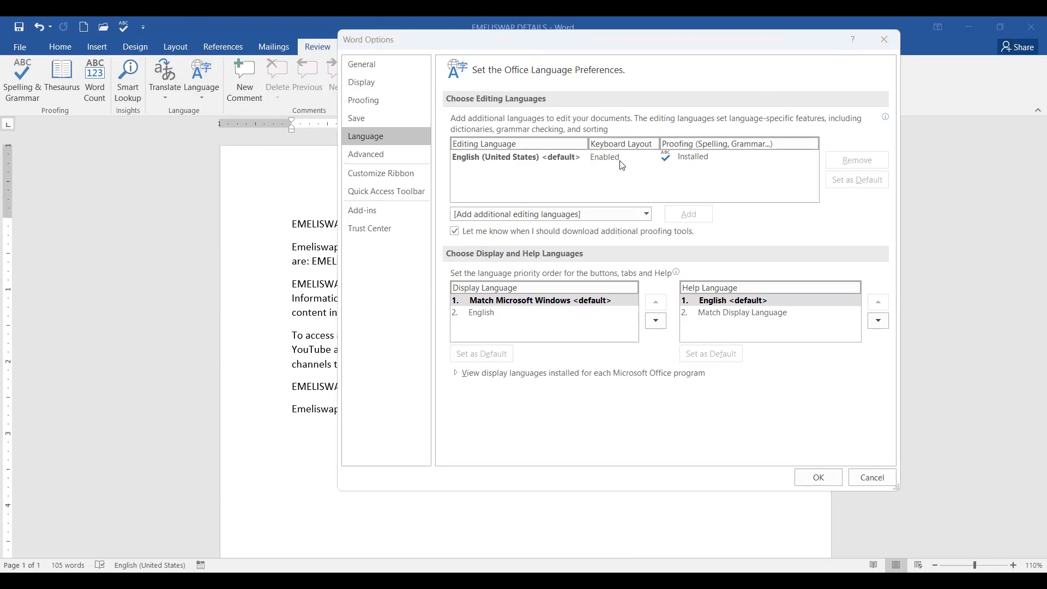
pyautogui.moveTo(382, 94)
pyautogui.mouseDown()
pyautogui.moveTo(357, 86)
pyautogui.moveTo(353, 114)
pyautogui.moveTo(405, 109)
pyautogui.moveTo(375, 83)
pyautogui.mouseUp()
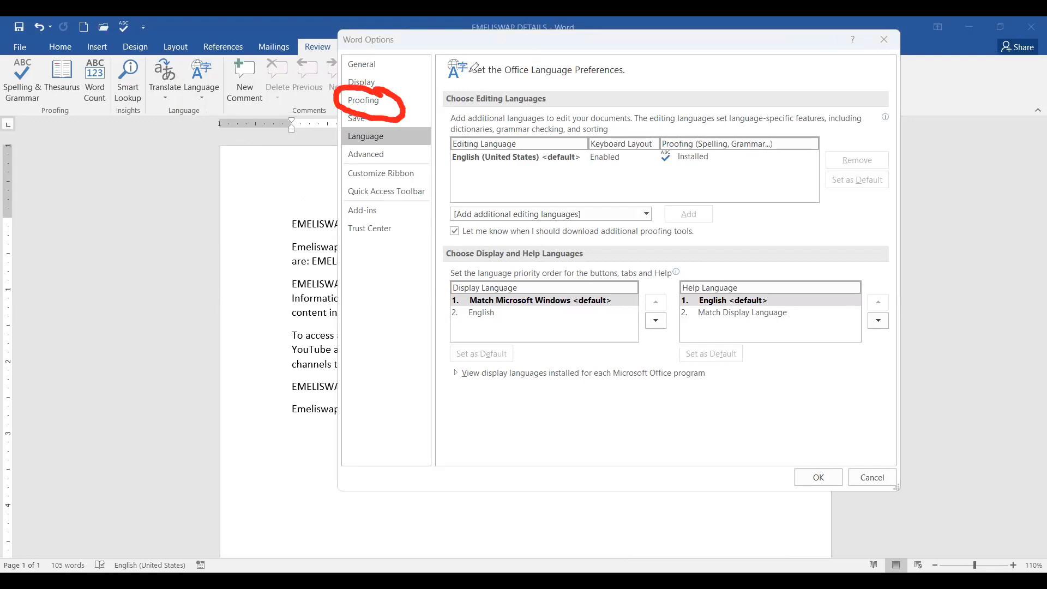
pyautogui.click(363, 102)
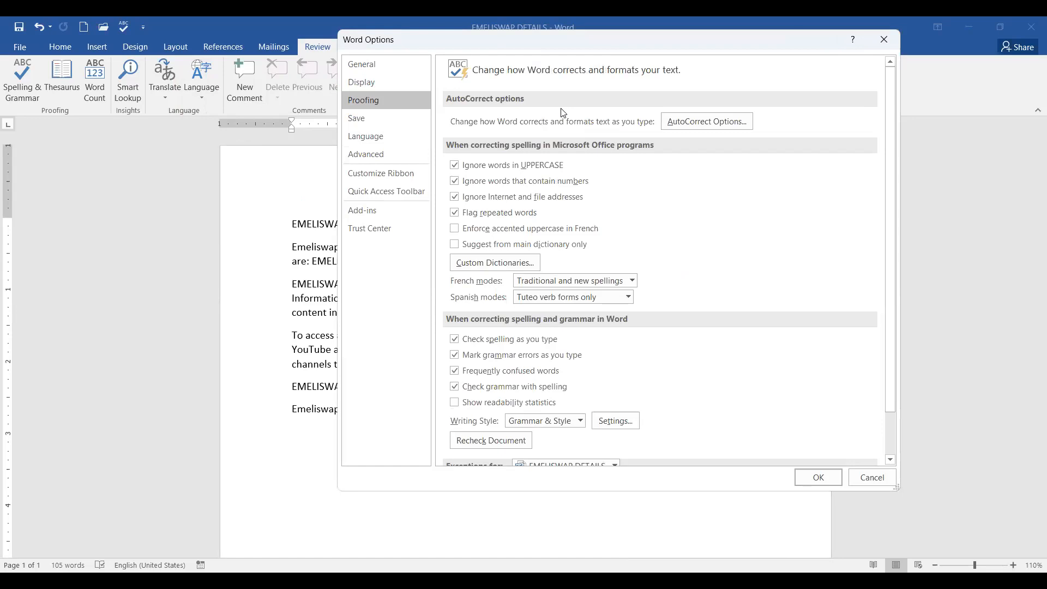
# Open the AutoCorrect options from the proofing settings.
pyautogui.hotkey('ctrl', '2')
pyautogui.moveTo(446, 111); pyautogui.dragTo(536, 113)
pyautogui.moveTo(748, 116); pyautogui.dragTo(801, 109)
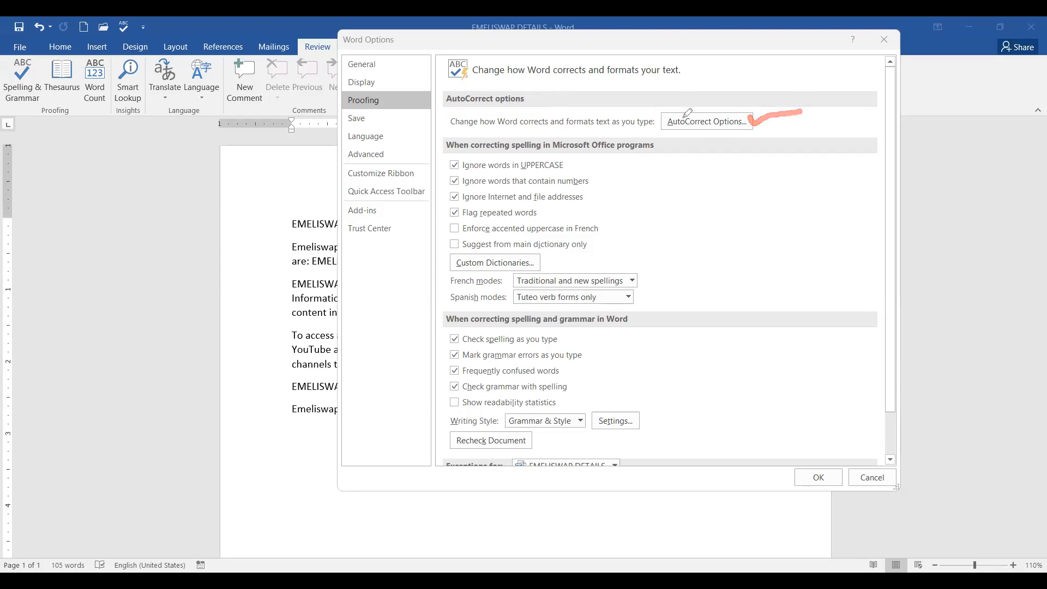
pyautogui.moveTo(697, 112); pyautogui.dragTo(760, 101)
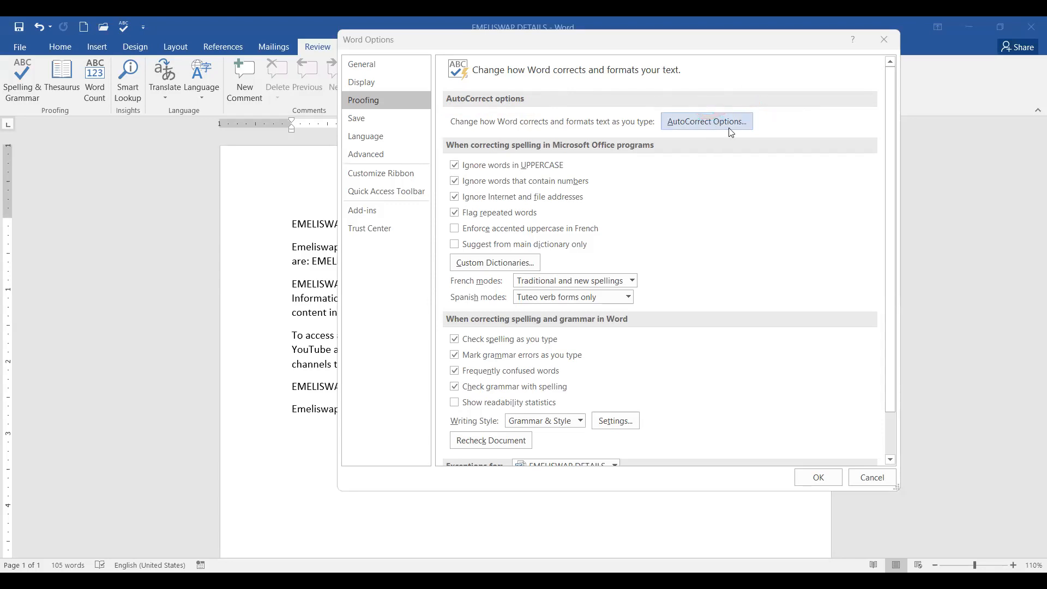
pyautogui.click(687, 123)
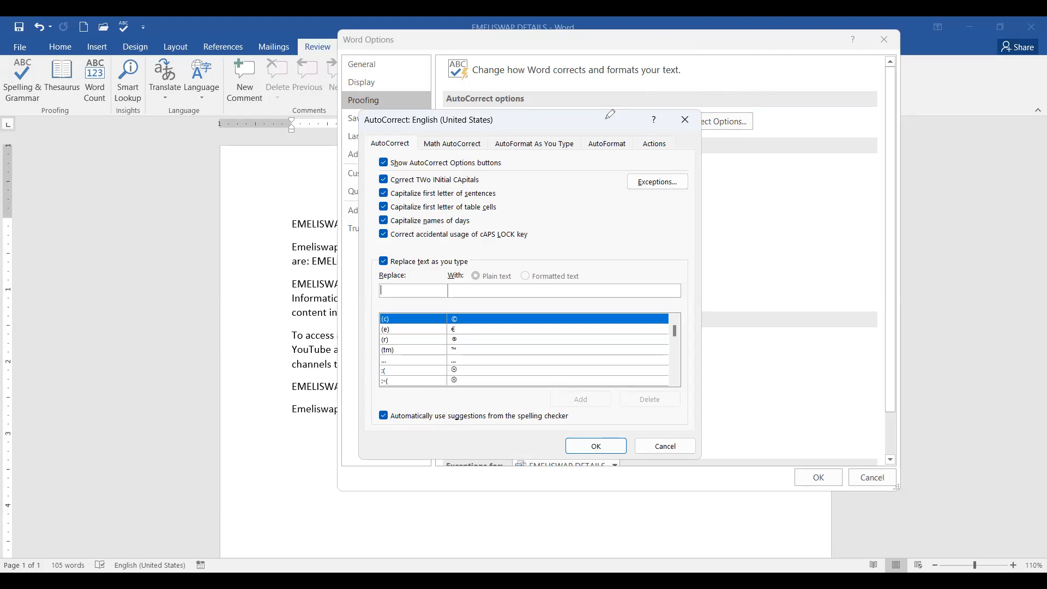
pyautogui.moveTo(500, 122); pyautogui.dragTo(534, 119)
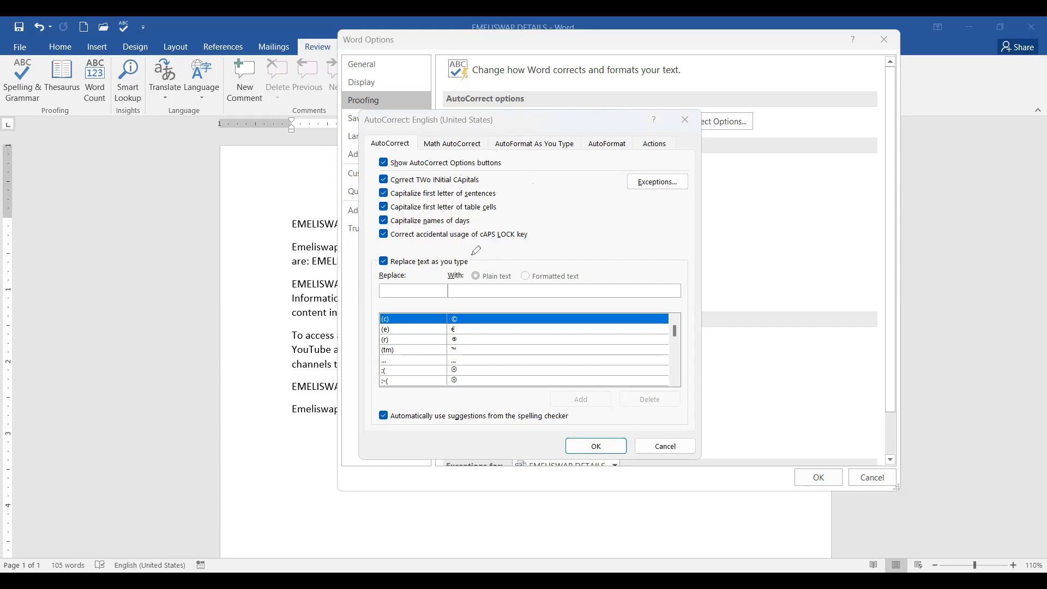
pyautogui.moveTo(470, 256); pyautogui.dragTo(533, 238)
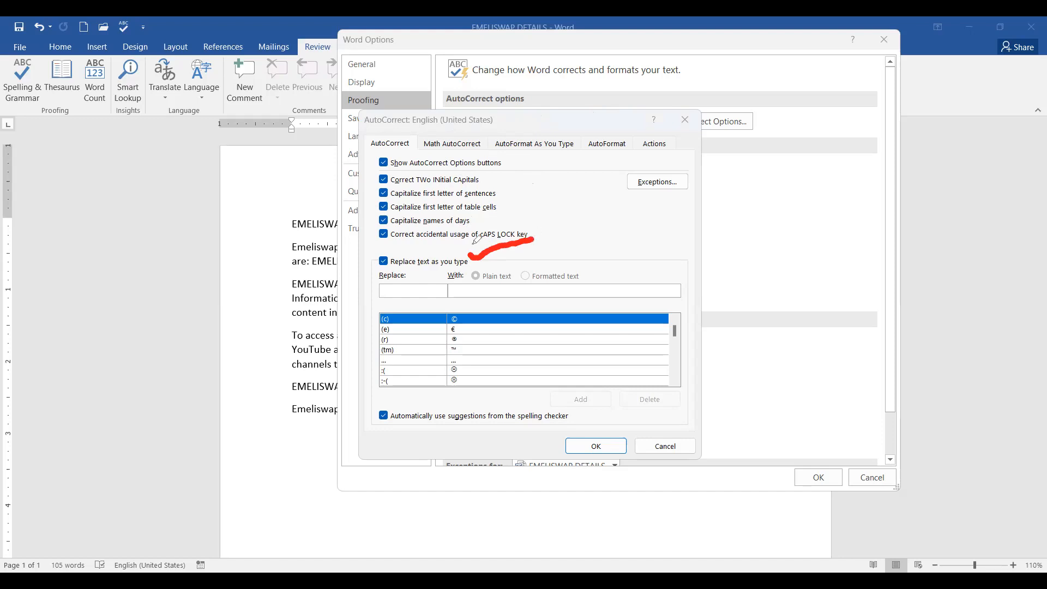
pyautogui.moveTo(391, 257)
pyautogui.mouseDown()
pyautogui.moveTo(381, 249)
pyautogui.moveTo(369, 261)
pyautogui.moveTo(384, 273)
pyautogui.moveTo(397, 255)
pyautogui.mouseUp()
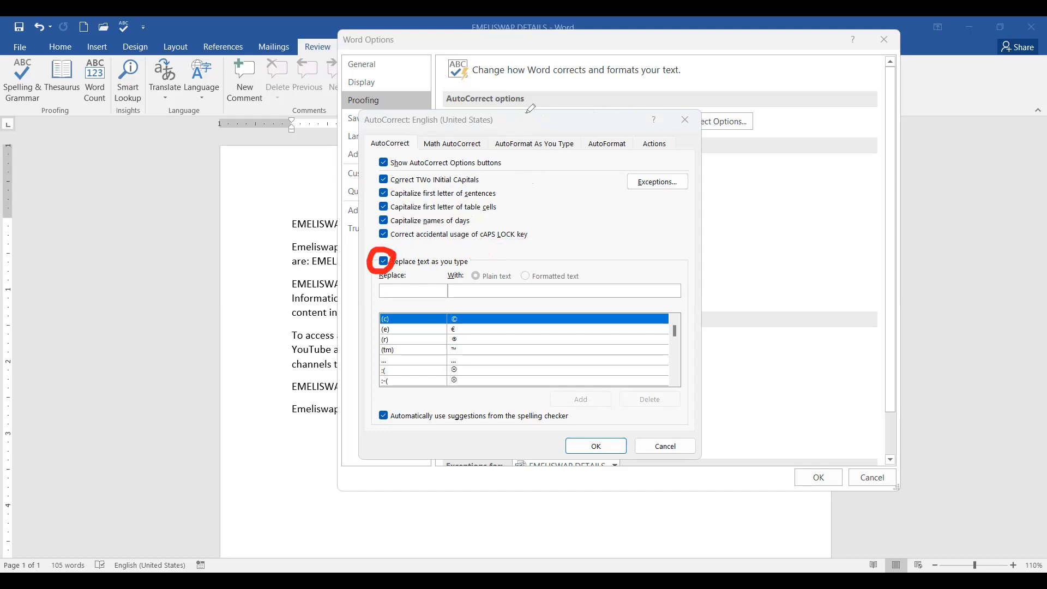
# Turn off "Replace text as you type" and turn it back on.
pyautogui.click(383, 263)
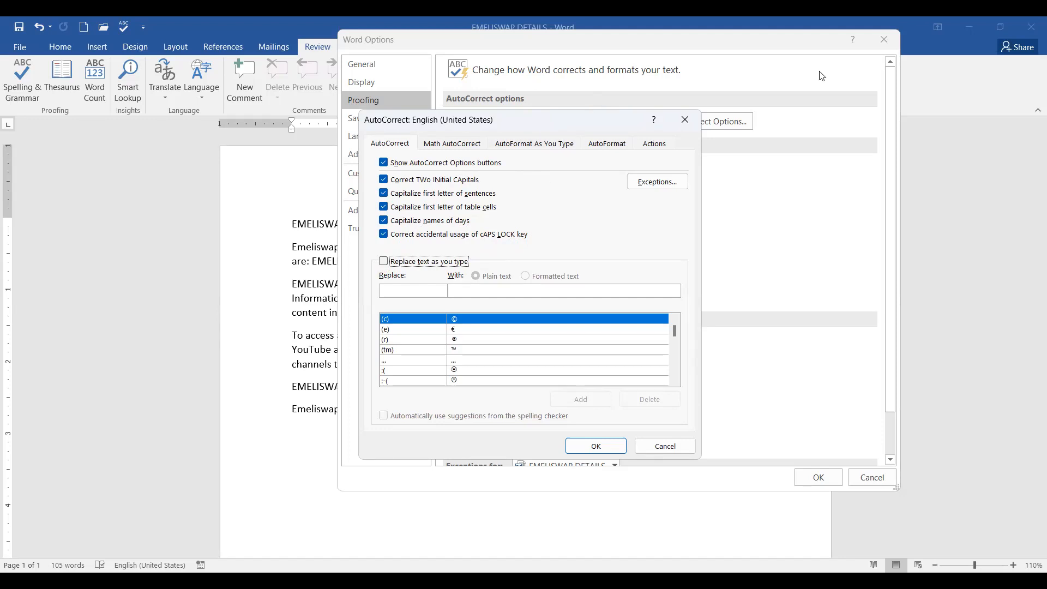
pyautogui.moveTo(479, 256); pyautogui.dragTo(540, 249)
pyautogui.press('Escape')
pyautogui.click(384, 262)
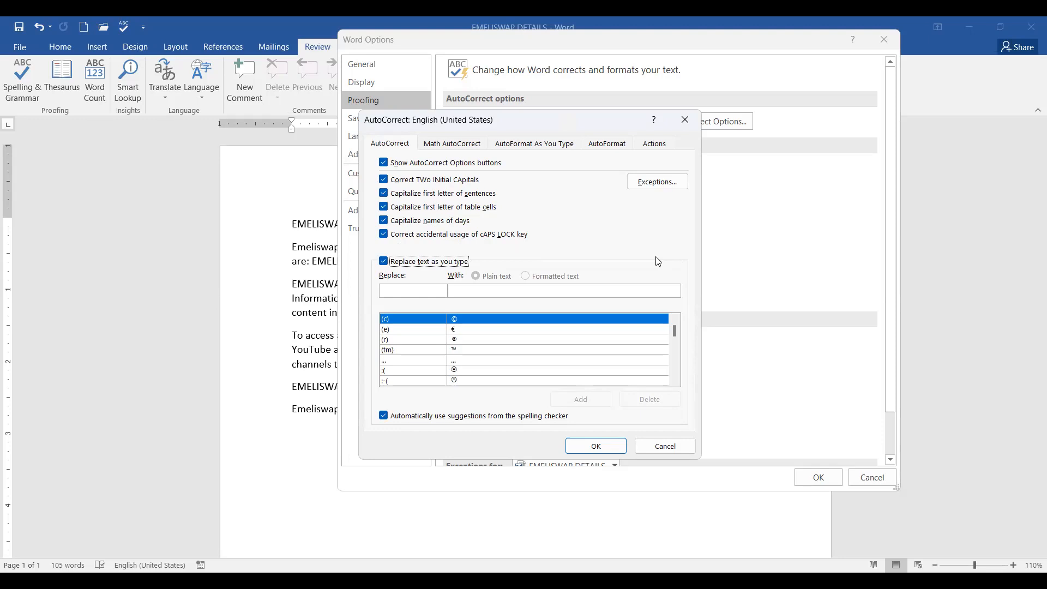
# Add an AutoCorrect entry that replaces "grate" with "greet".
pyautogui.click(411, 291)
pyautogui.moveTo(413, 270); pyautogui.dragTo(455, 256)
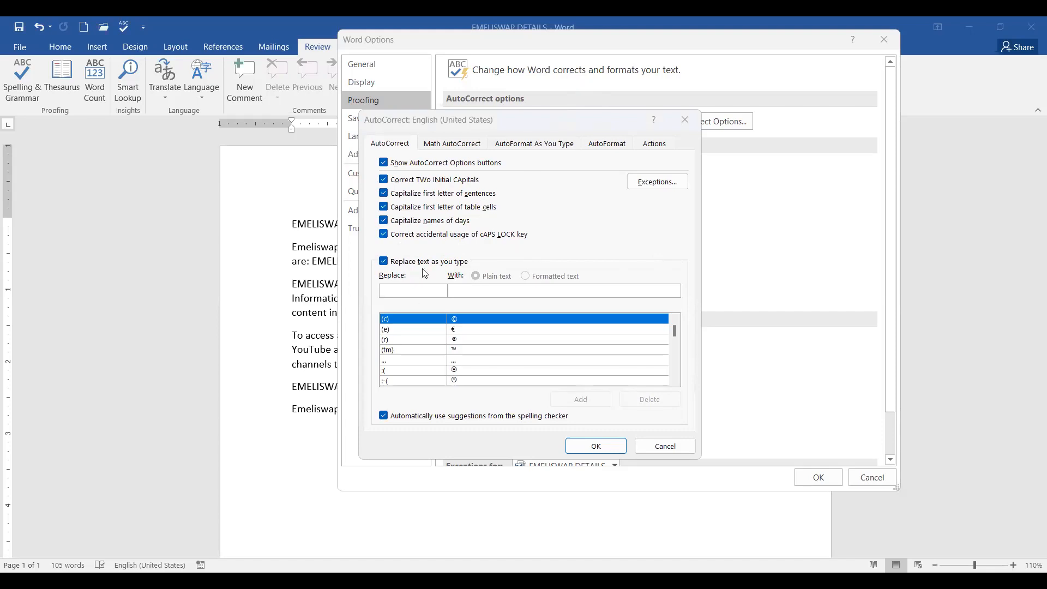
pyautogui.click(406, 289)
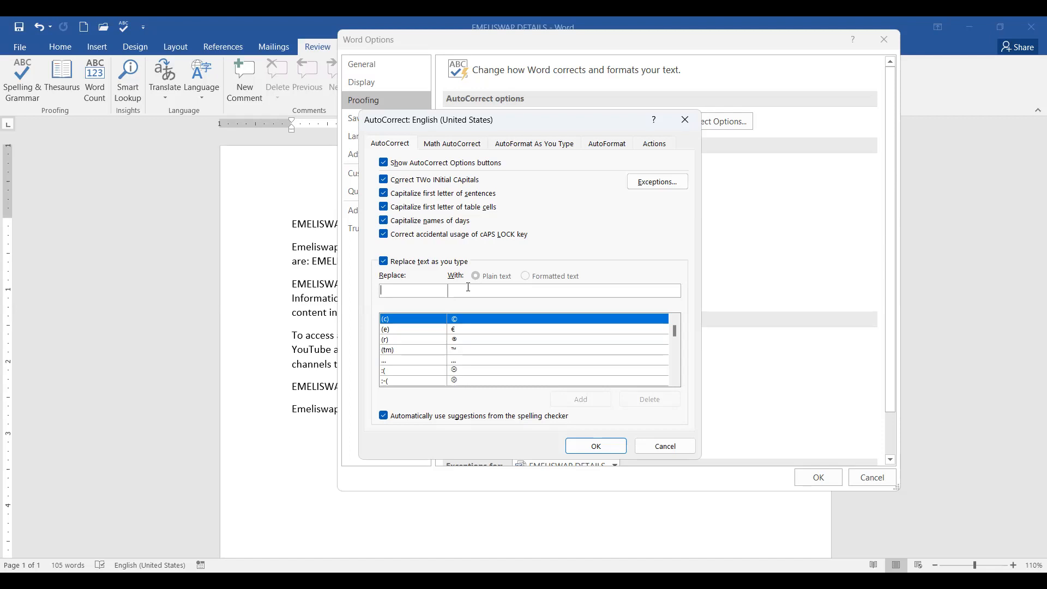
pyautogui.write('gre')
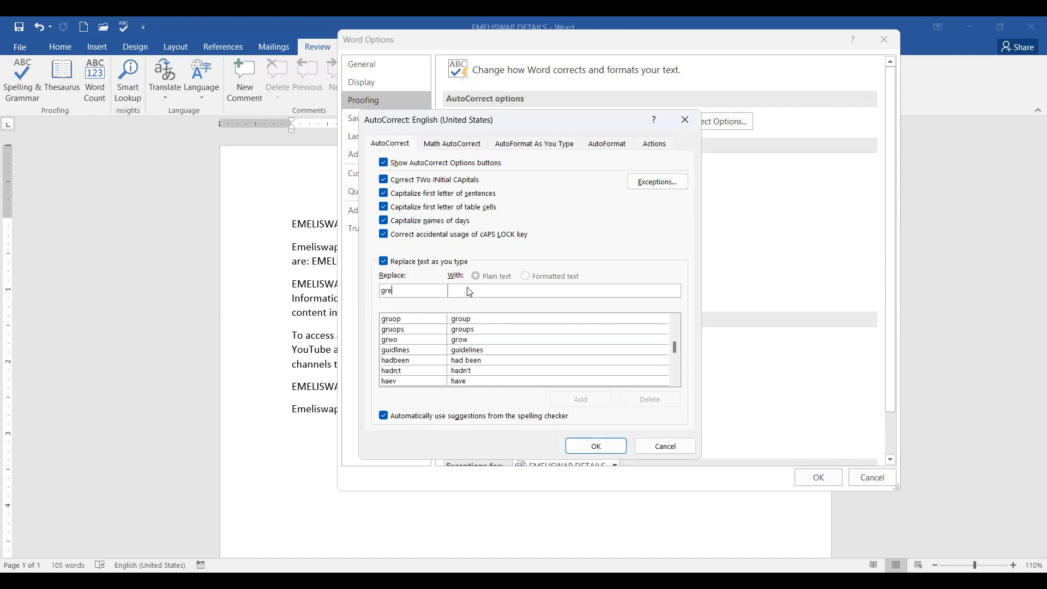
pyautogui.press('BackSpace')
pyautogui.write('ate')
pyautogui.click(524, 287)
pyautogui.write('greet')
pyautogui.click(405, 292)
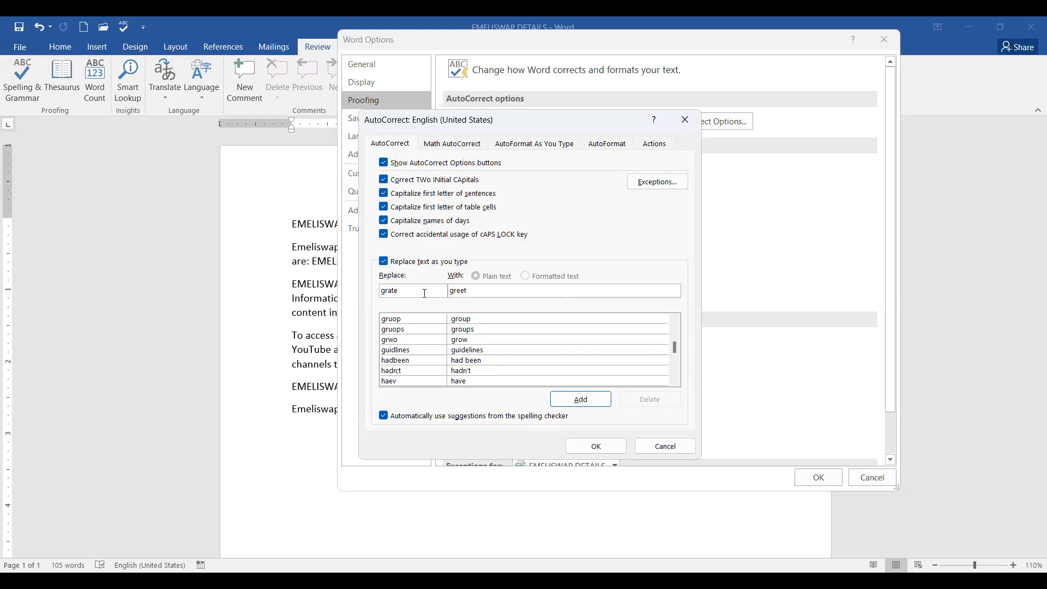
pyautogui.click(479, 292)
pyautogui.moveTo(673, 347)
pyautogui.mouseDown()
pyautogui.moveTo(674, 330)
pyautogui.moveTo(674, 343)
pyautogui.mouseUp()
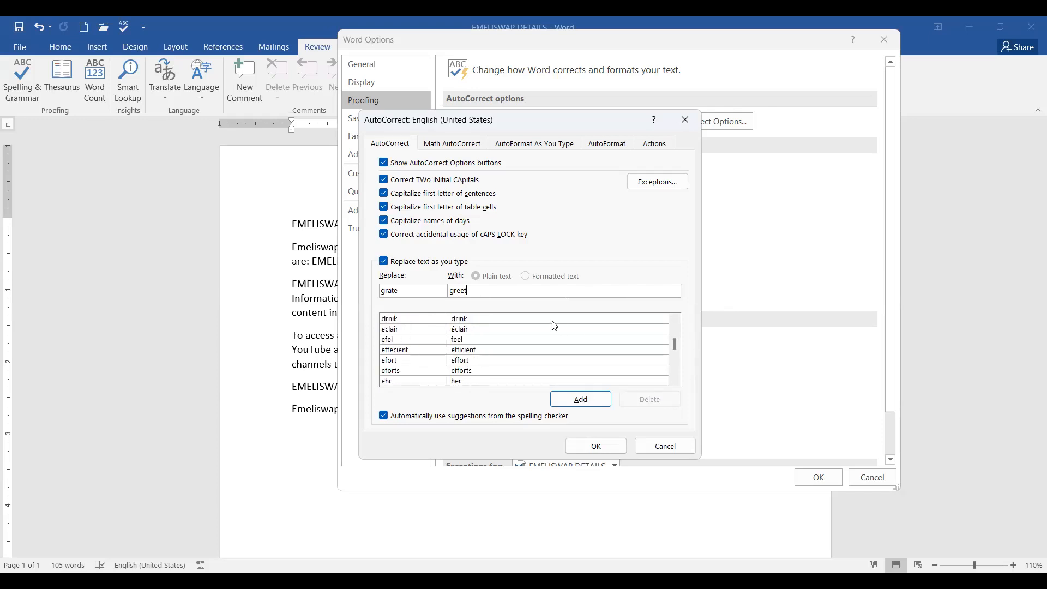
pyautogui.click(581, 400)
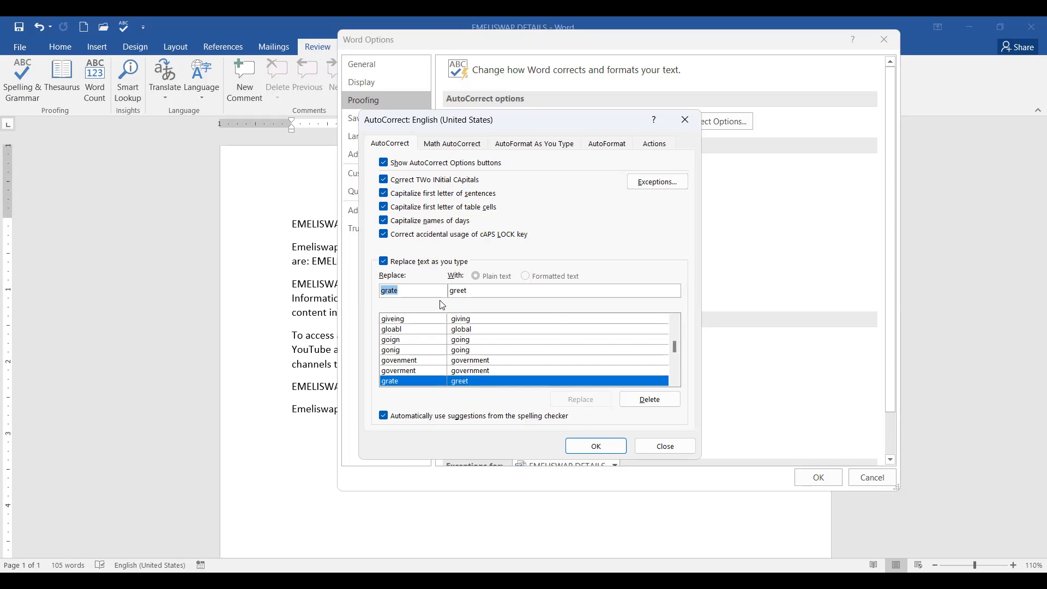
# Look through the AutoCorrect entries for "giveing", "gloabl" and "grate".
pyautogui.click(403, 321)
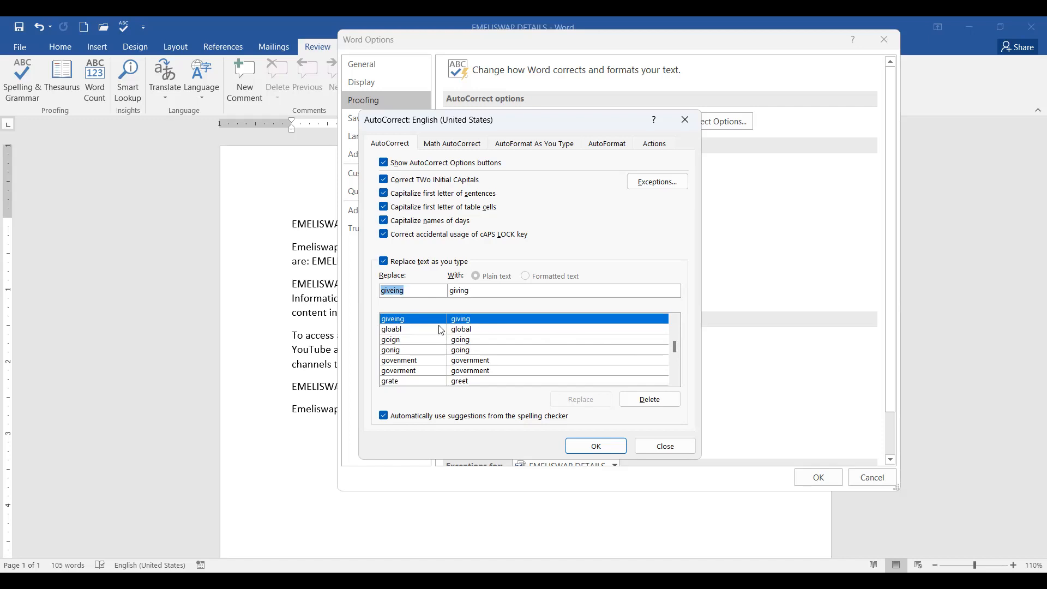
pyautogui.click(401, 329)
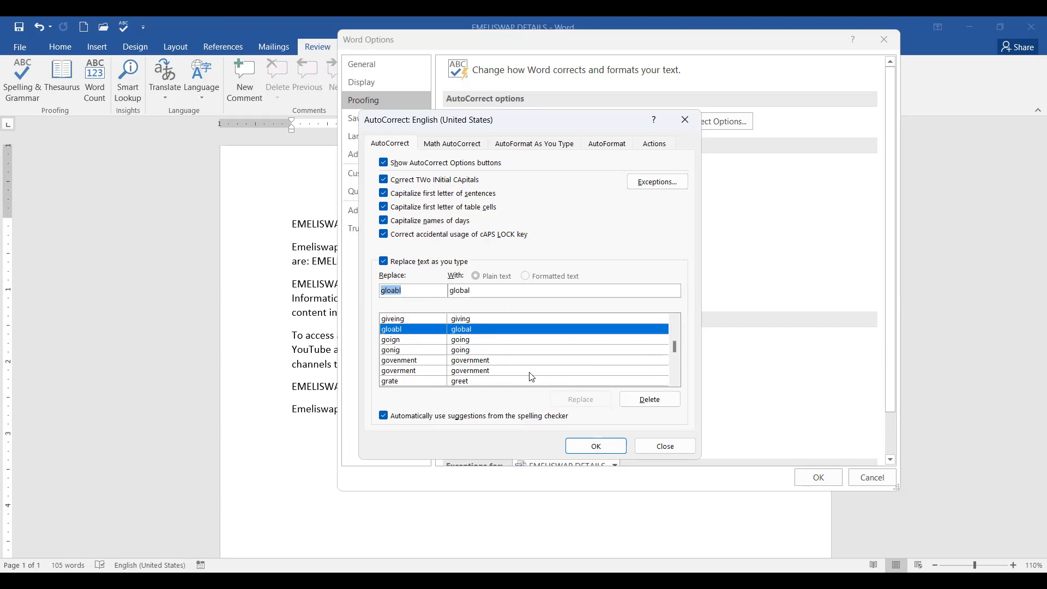
pyautogui.click(394, 382)
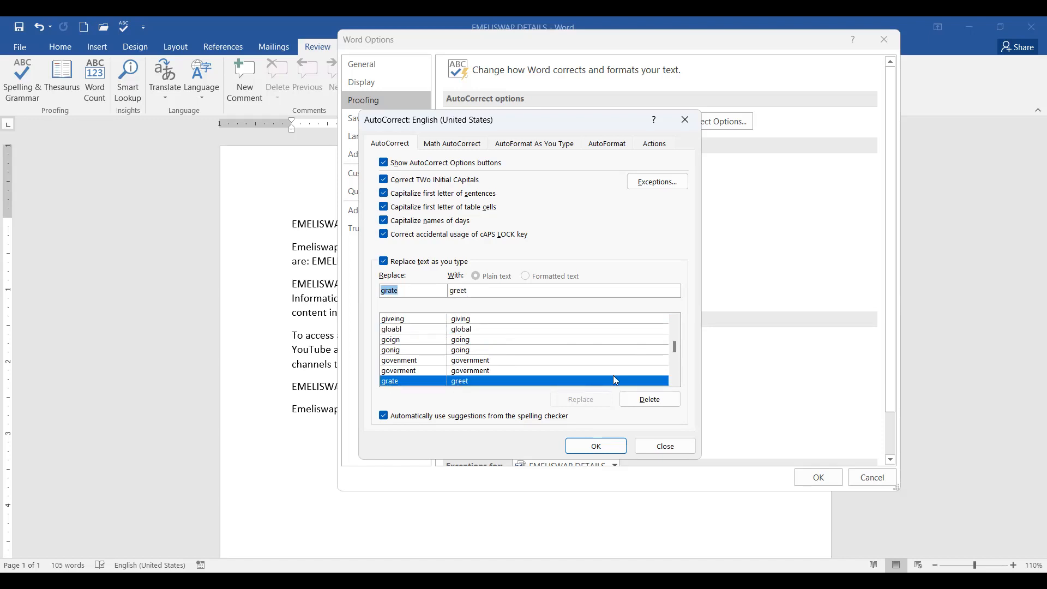
# Turn the automatic use of spelling checker suggestions off and back on.
pyautogui.click(384, 416)
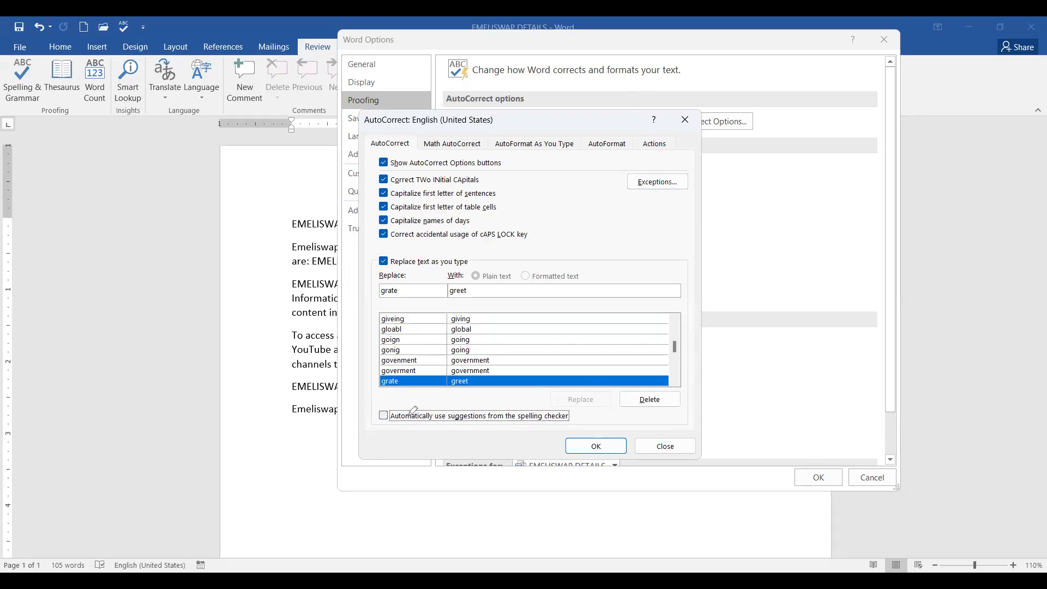
pyautogui.moveTo(395, 410); pyautogui.dragTo(431, 401)
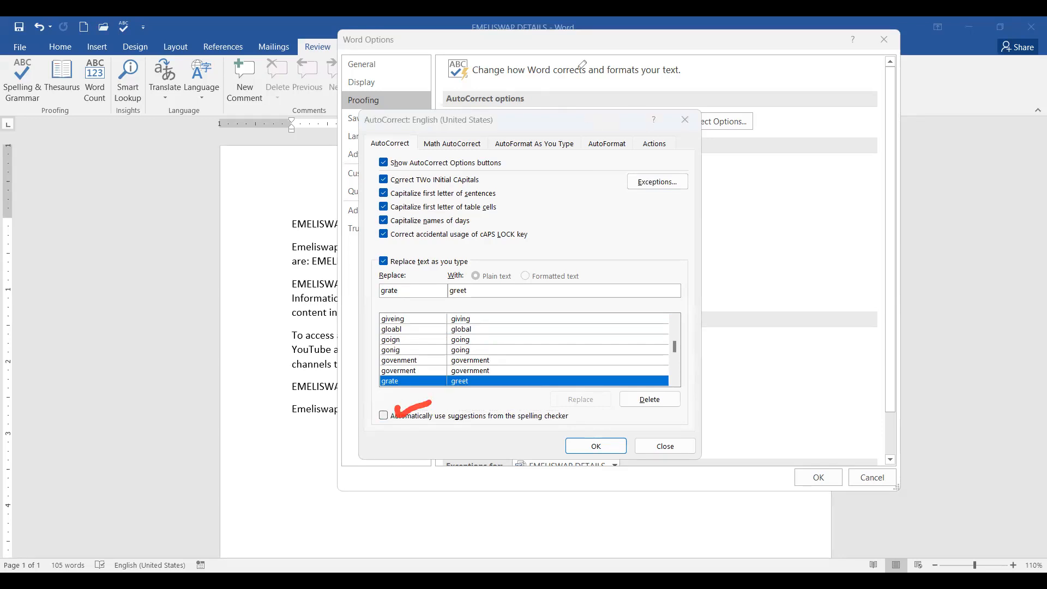
pyautogui.click(385, 417)
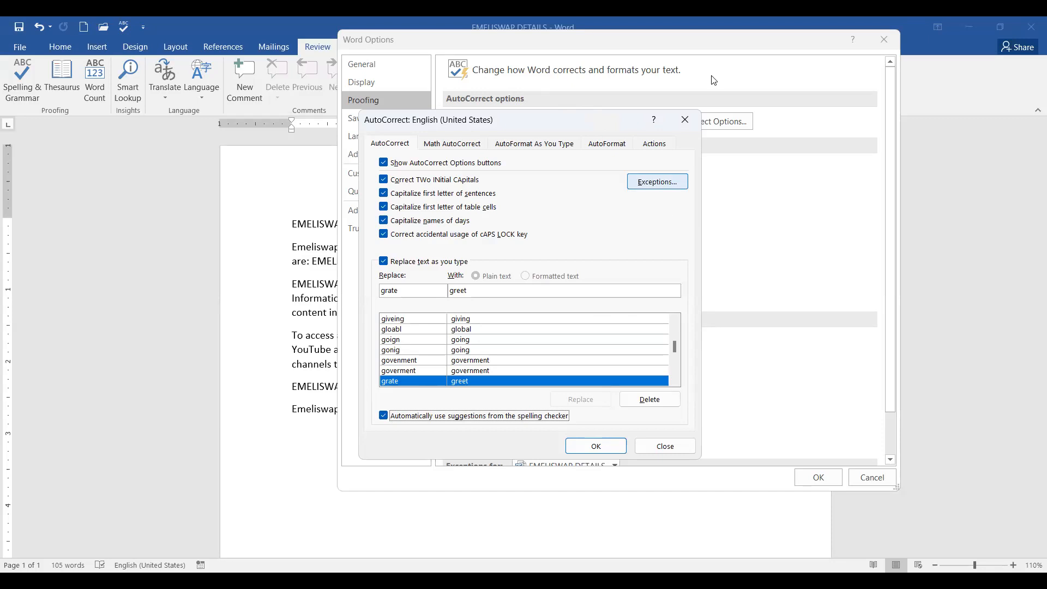
# Confirm the AutoCorrect settings and the proofing options to return to the document.
pyautogui.moveTo(604, 442); pyautogui.dragTo(658, 419)
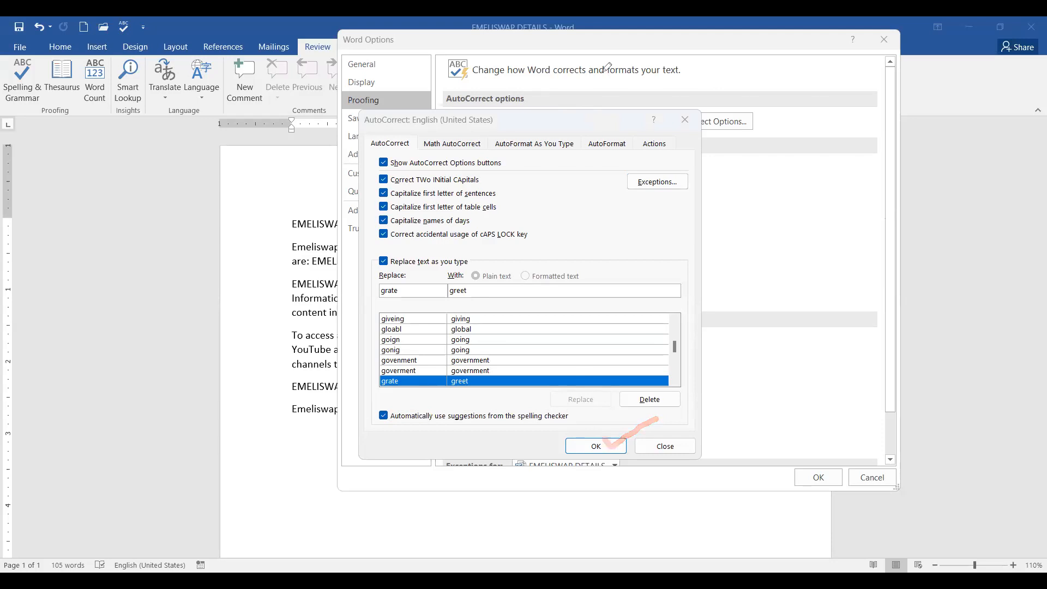
pyautogui.click(891, 280)
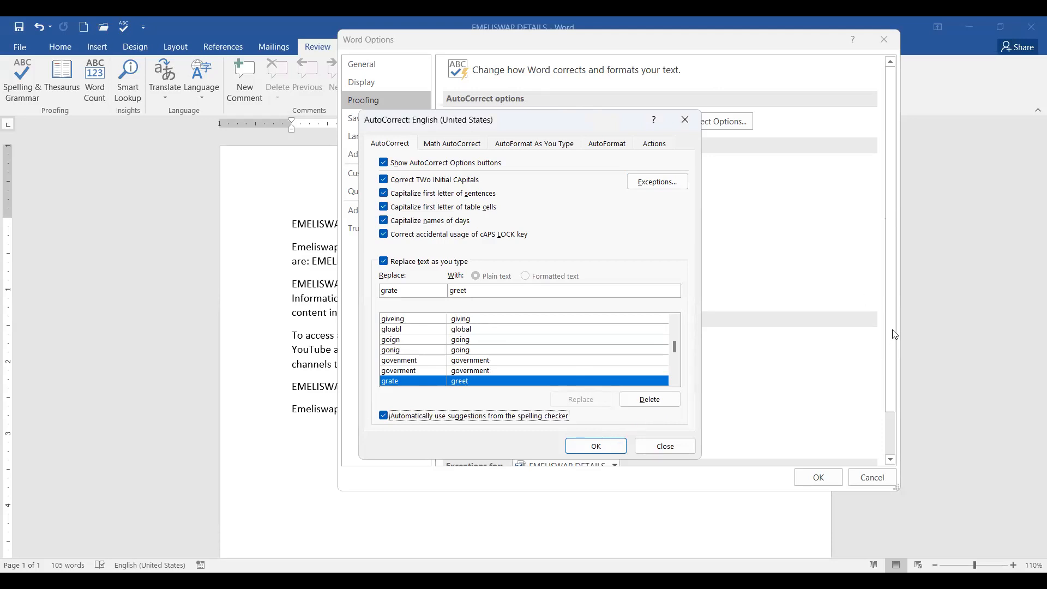
pyautogui.click(600, 448)
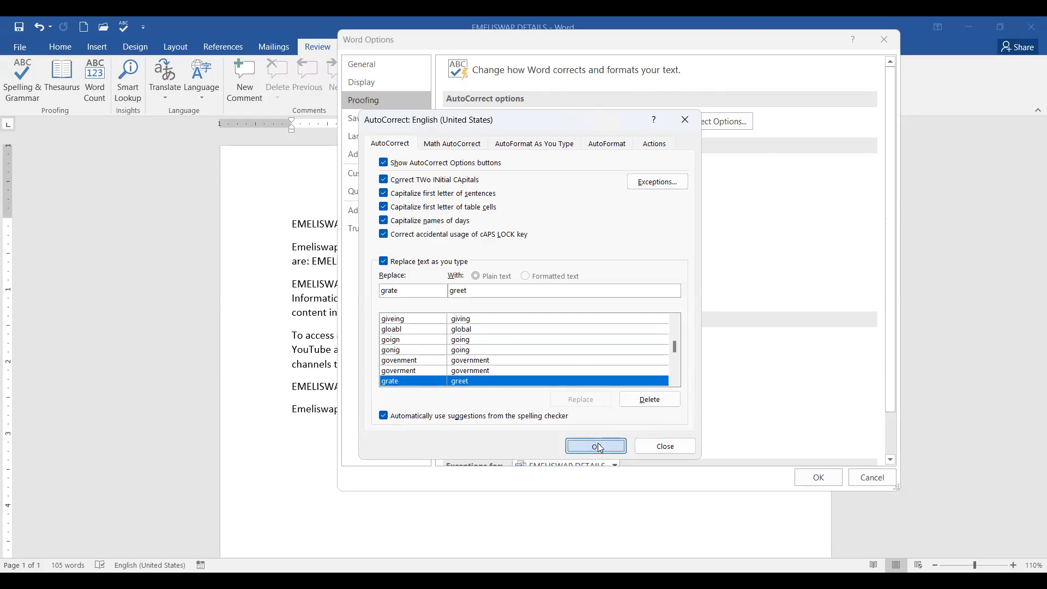
pyautogui.scroll(-1, 902, 346)
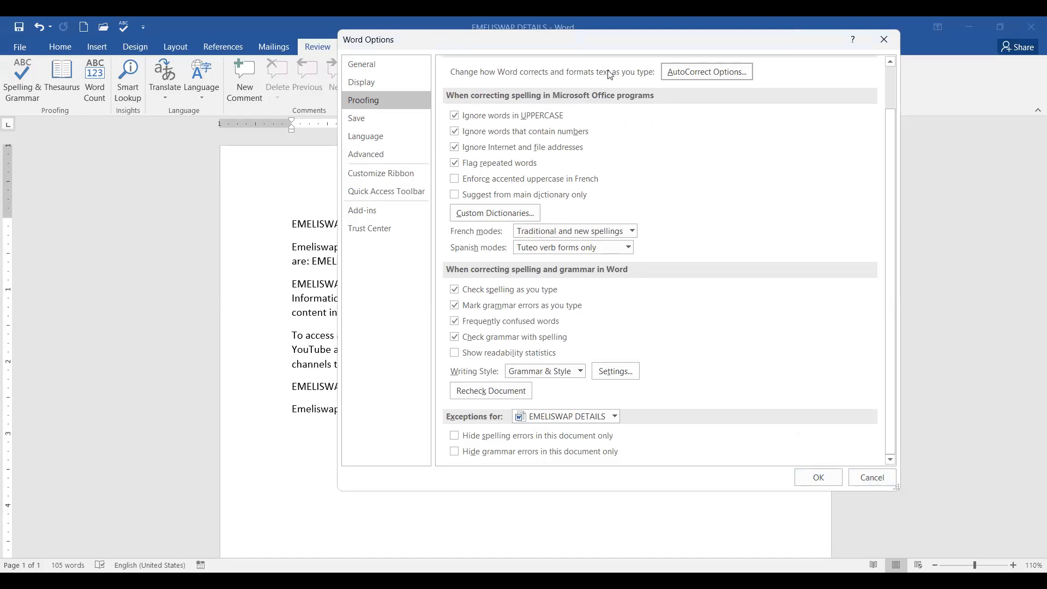
pyautogui.moveTo(811, 465); pyautogui.dragTo(861, 435)
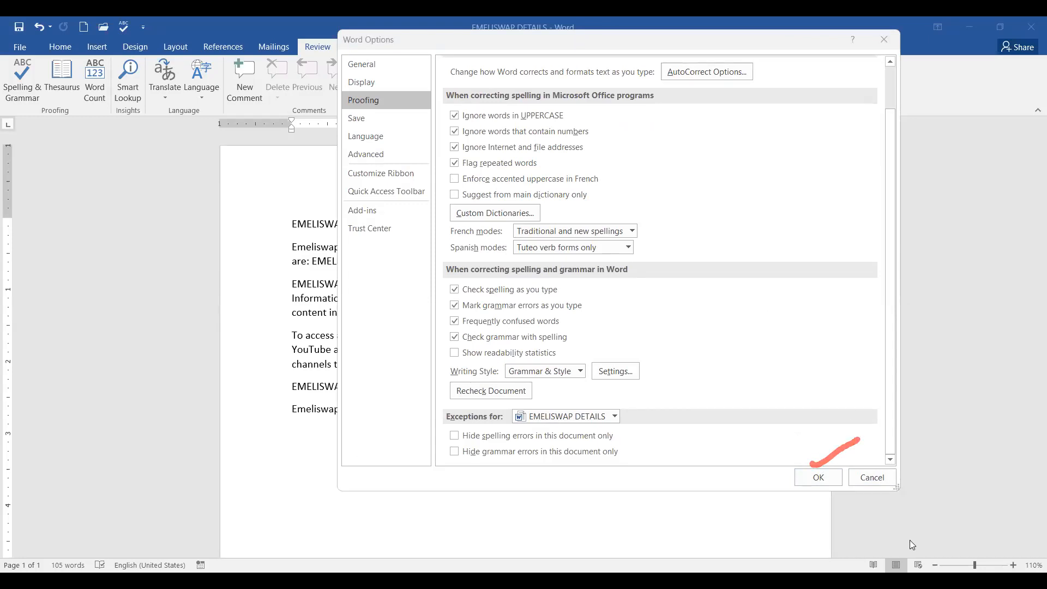
pyautogui.click(821, 478)
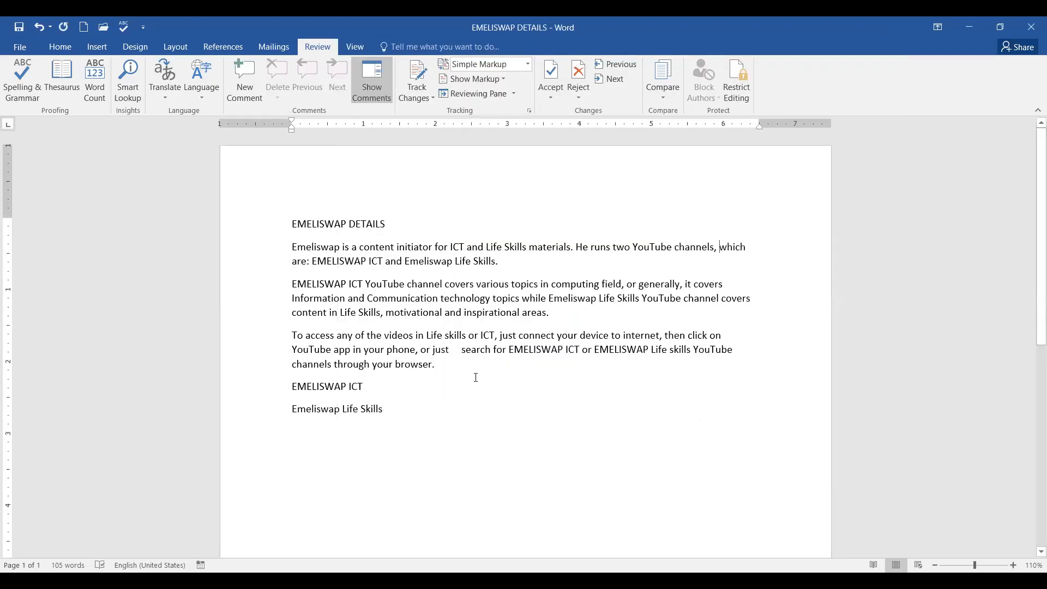
# Add a paragraph above "EMELISWAP ICT" reading "Im pleased to invite to these channels. I greet you", letting AutoCorrect replace "grate".
pyautogui.press('Return')
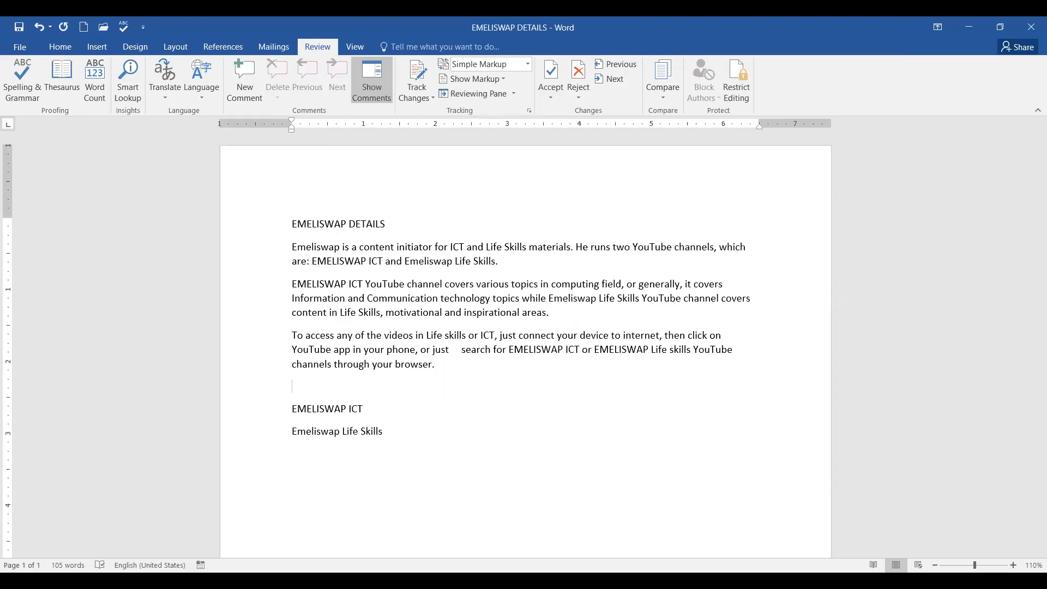
pyautogui.write('These')
pyautogui.press('BackSpace')
pyautogui.press('BackSpace')
pyautogui.press('BackSpace')
pyautogui.press('BackSpace')
pyautogui.press('BackSpace')
pyautogui.press('BackSpace')
pyautogui.write('Im pleased to invite to thi')
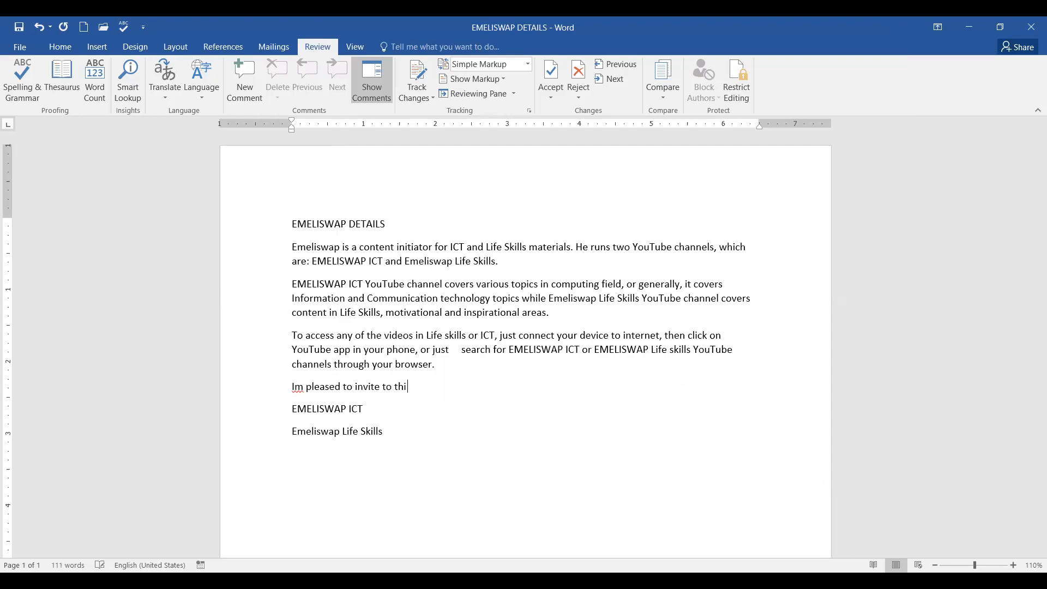
pyautogui.write('s channel')
pyautogui.press('BackSpace')
pyautogui.press('BackSpace')
pyautogui.press('BackSpace')
pyautogui.press('BackSpace')
pyautogui.press('BackSpace')
pyautogui.press('BackSpace')
pyautogui.press('BackSpace')
pyautogui.press('BackSpace')
pyautogui.press('BackSpace')
pyautogui.press('BackSpace')
pyautogui.write('eased to invite to these channels. I greet you')
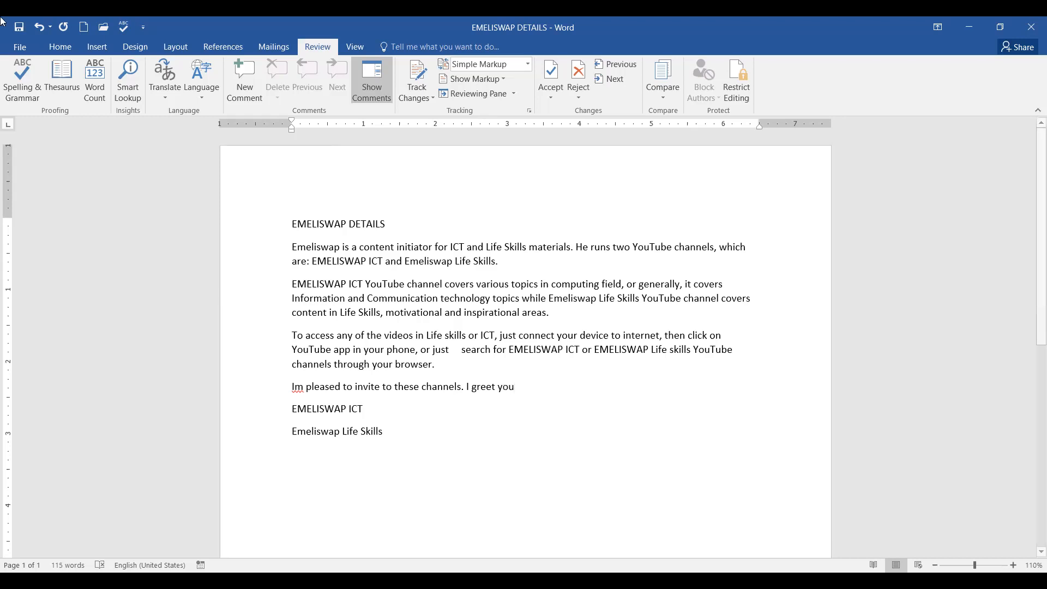
# Undo the last typing and the AutoCorrect replacement back to "grate", and highlight that word.
pyautogui.click(40, 27)
pyautogui.click(40, 27)
pyautogui.click(39, 27)
pyautogui.click(39, 28)
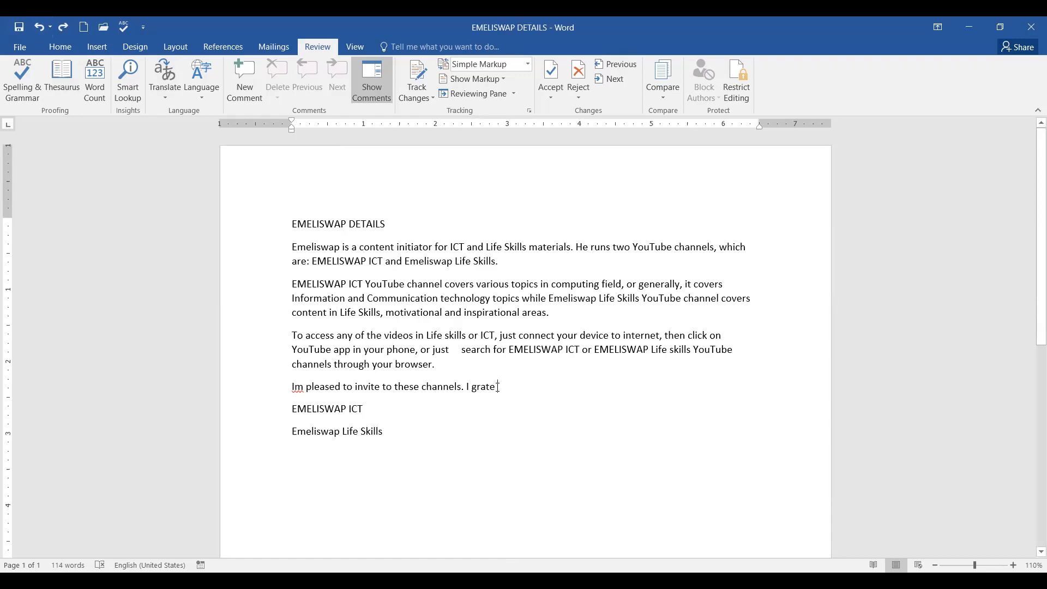
pyautogui.moveTo(498, 388); pyautogui.dragTo(472, 387)
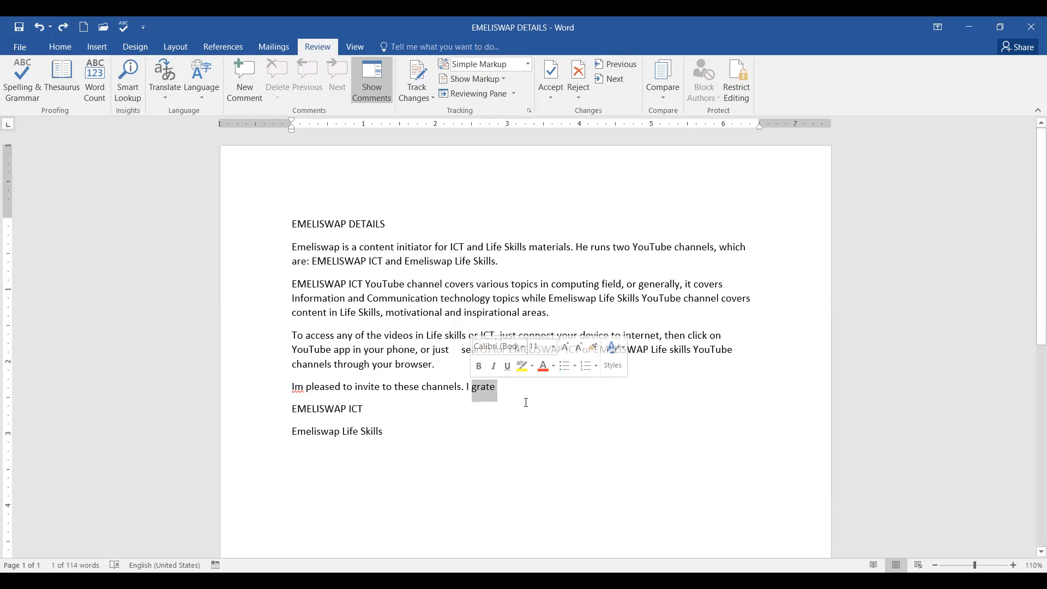
pyautogui.click(500, 389)
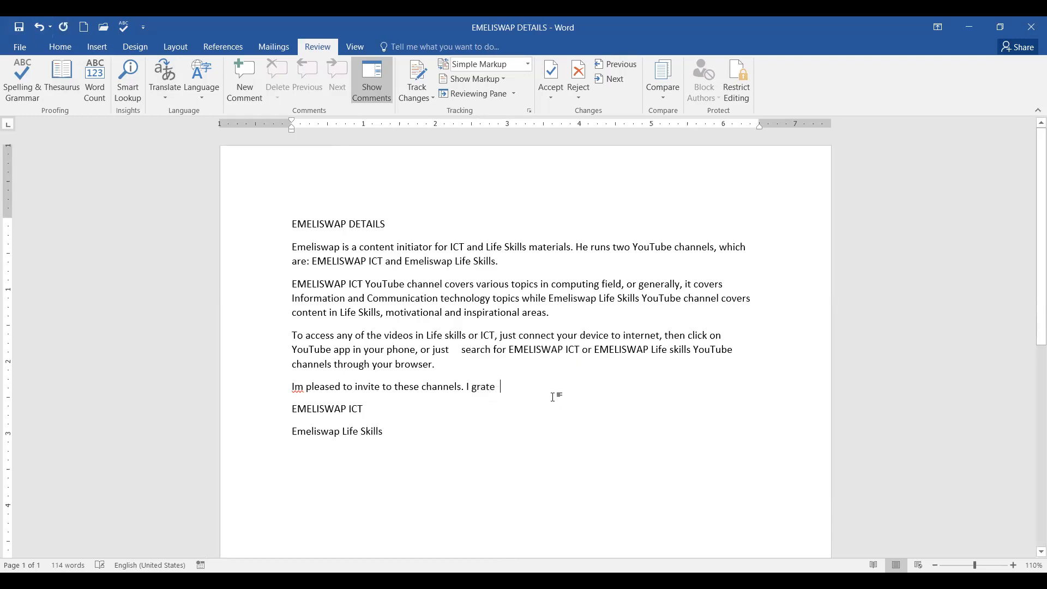
# Delete "grate" and re-enter the wording after "channels." as "I greet you".
pyautogui.press('BackSpace')
pyautogui.press('BackSpace')
pyautogui.press('BackSpace')
pyautogui.press('BackSpace')
pyautogui.press('BackSpace')
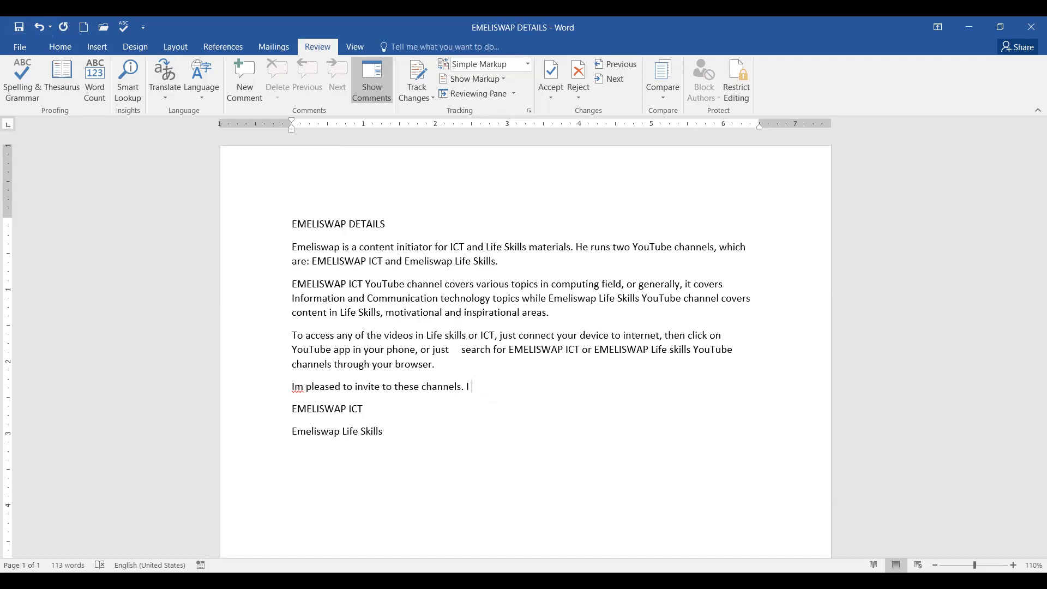
pyautogui.write('grat')
pyautogui.write('e')
pyautogui.press('BackSpace')
pyautogui.press('BackSpace')
pyautogui.press('BackSpace')
pyautogui.press('BackSpace')
pyautogui.press('BackSpace')
pyautogui.press('BackSpace')
pyautogui.press('BackSpace')
pyautogui.write('I greet')
pyautogui.write('you')
# Complete the sentence after "I greet you" with "and welcome you to these channels.".
pyautogui.press('BackSpace')
pyautogui.press('BackSpace')
pyautogui.write('ou and ')
pyautogui.write('welcome')
pyautogui.write(' yi')
pyautogui.press('BackSpace')
pyautogui.write('ou ')
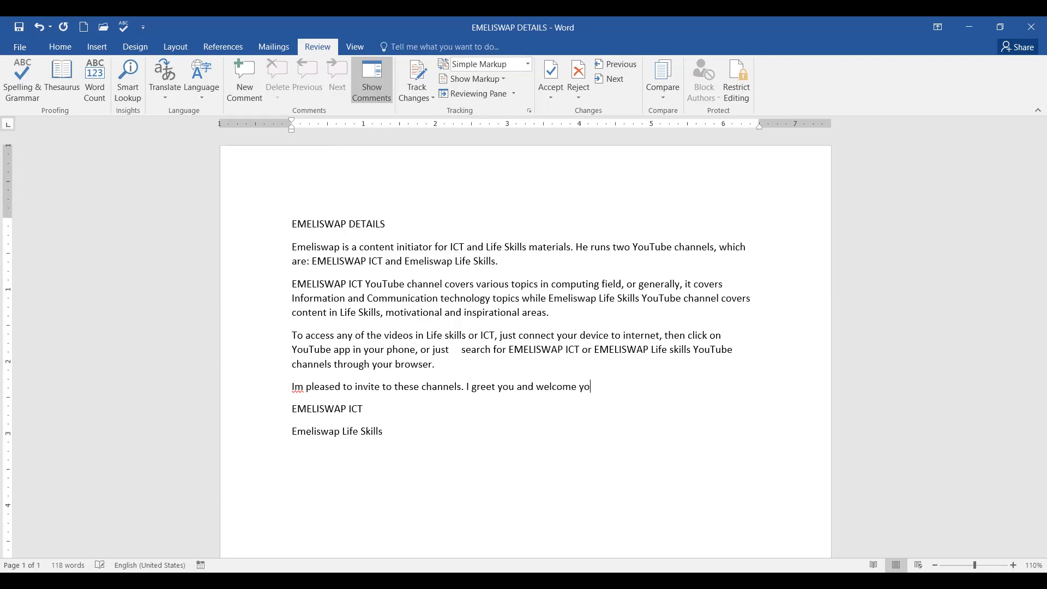
pyautogui.write('to these channels.')
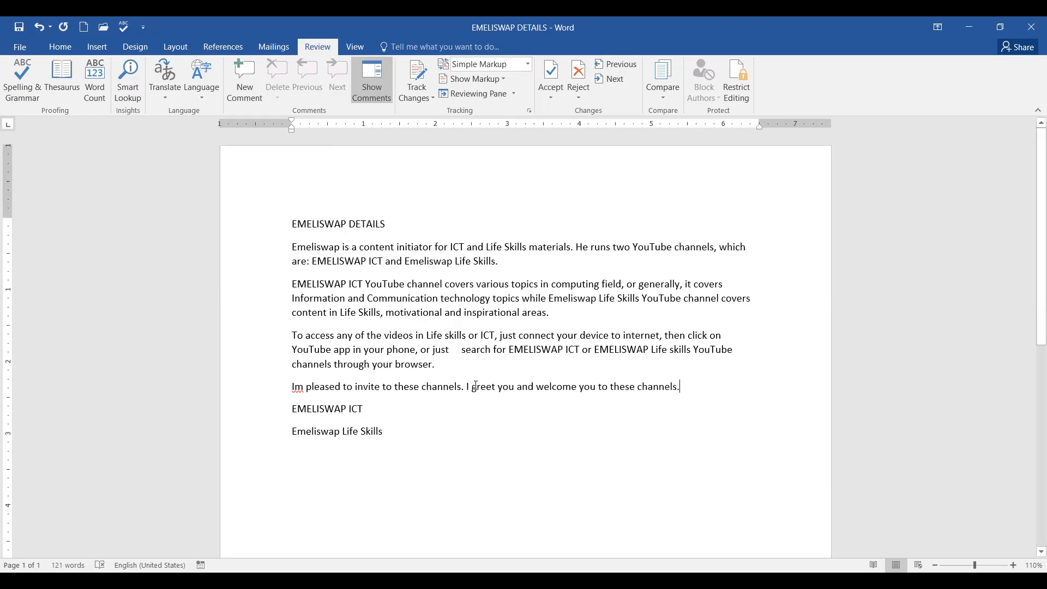
# Correct the misspelled "Im" at the start of the new paragraph with the spelling suggestion "I'm".
pyautogui.moveTo(472, 387); pyautogui.dragTo(490, 405)
pyautogui.click(480, 410)
pyautogui.moveTo(290, 388); pyautogui.dragTo(304, 387)
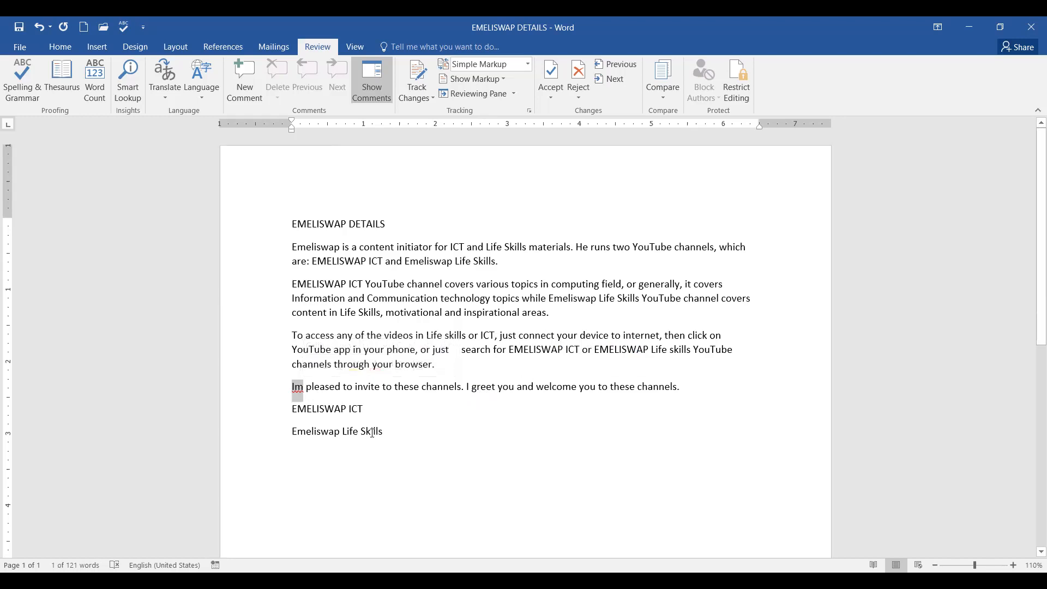
pyautogui.click(298, 388)
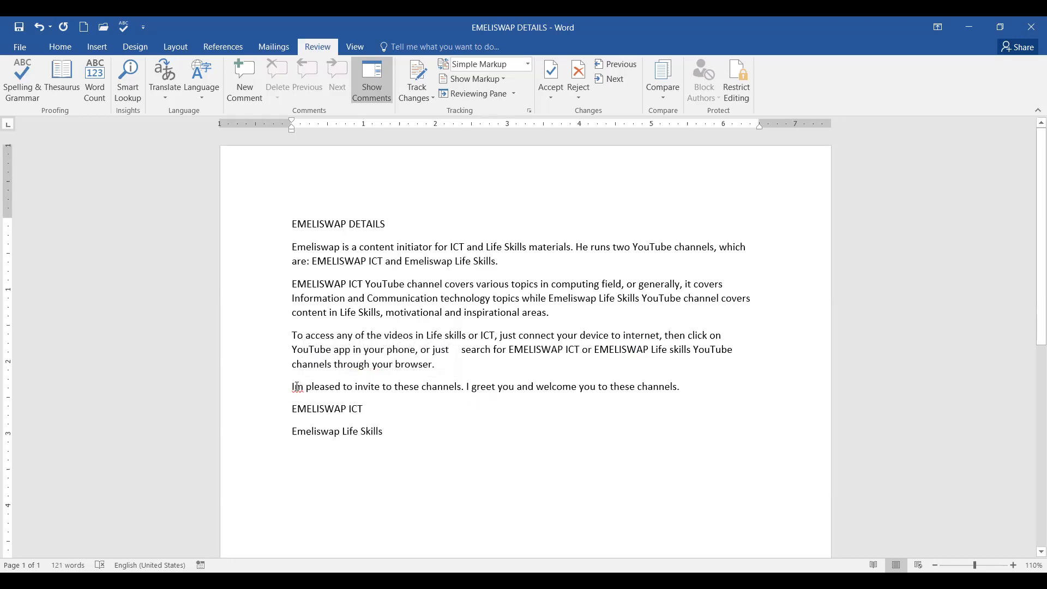
pyautogui.rightClick(298, 388)
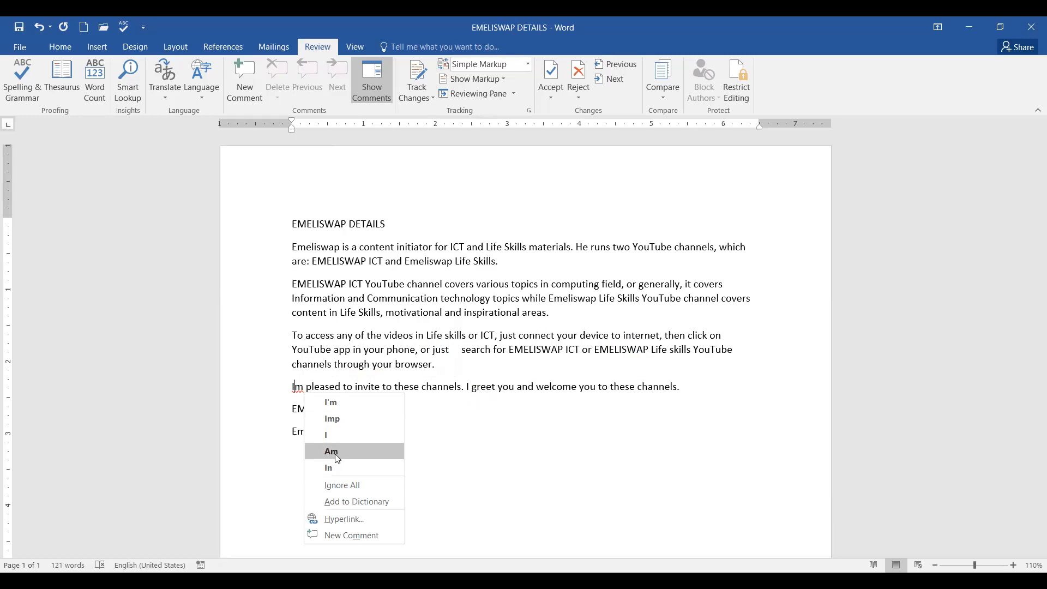
pyautogui.click(338, 402)
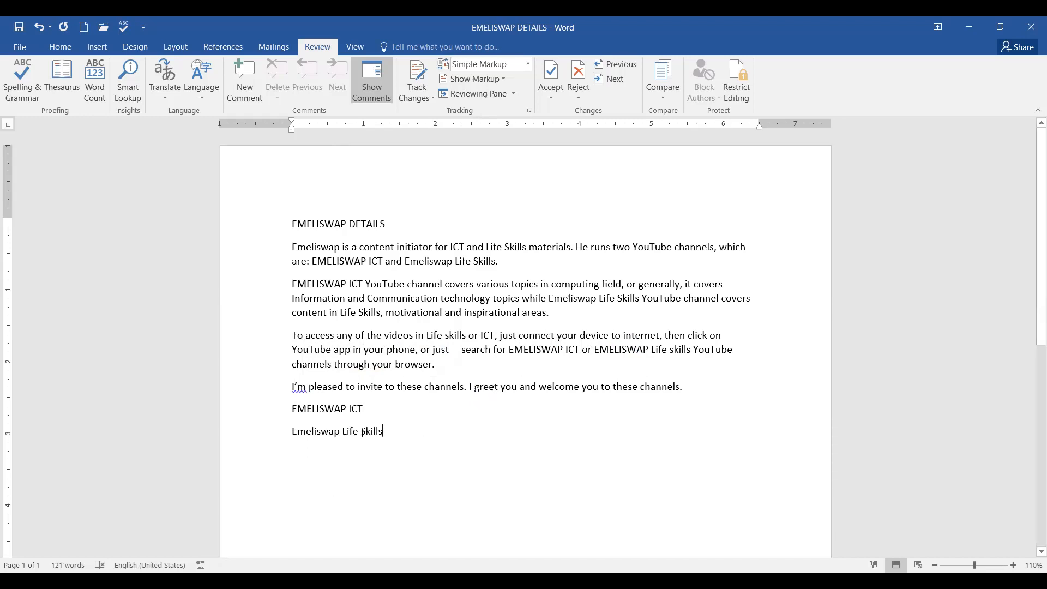
# Replace "I'm" at the start of the invitation paragraph with the grammar suggestion "I am" and save the document.
pyautogui.moveTo(292, 388); pyautogui.dragTo(307, 389)
pyautogui.click(445, 439)
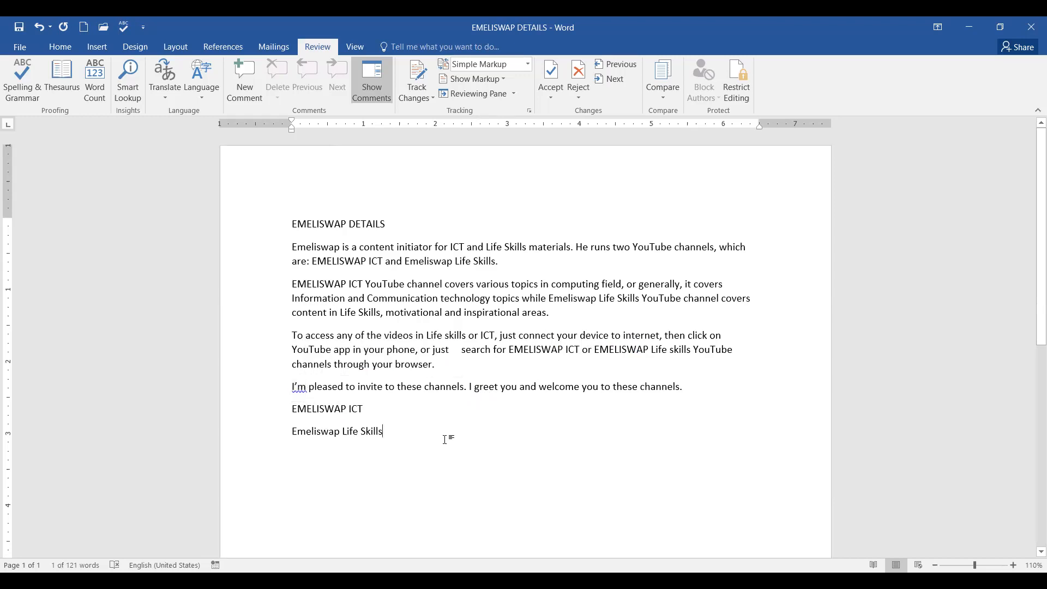
pyautogui.rightClick(299, 387)
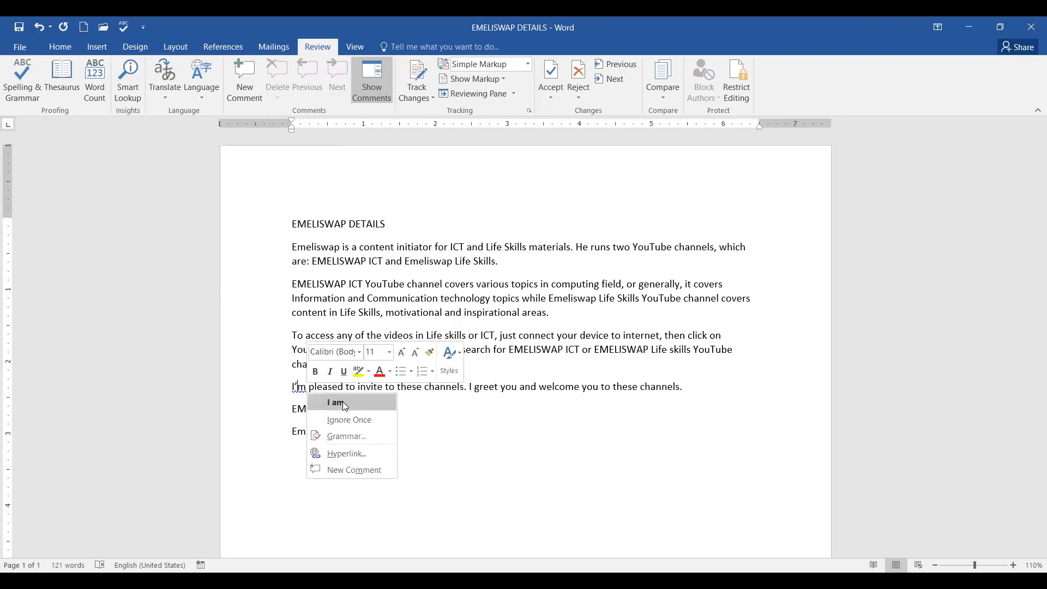
pyautogui.click(344, 404)
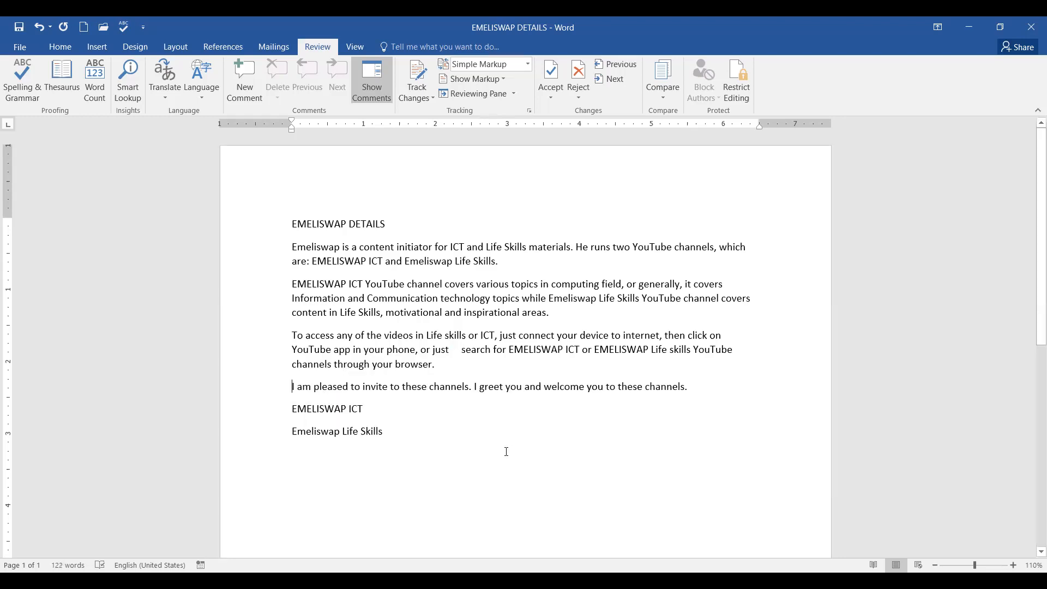
pyautogui.click(533, 446)
pyautogui.click(19, 27)
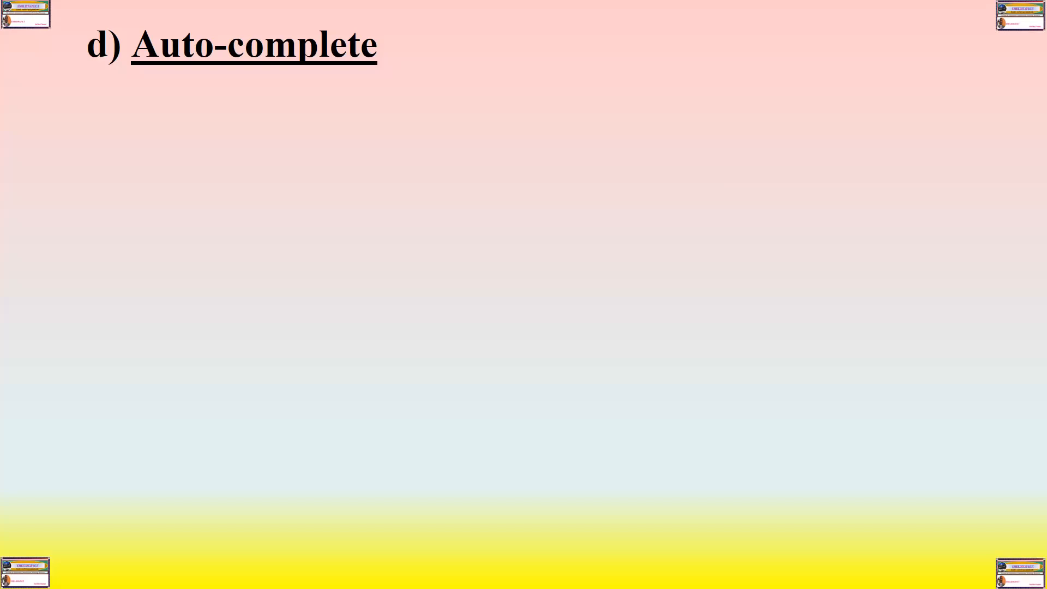
pyautogui.click(864, 230)
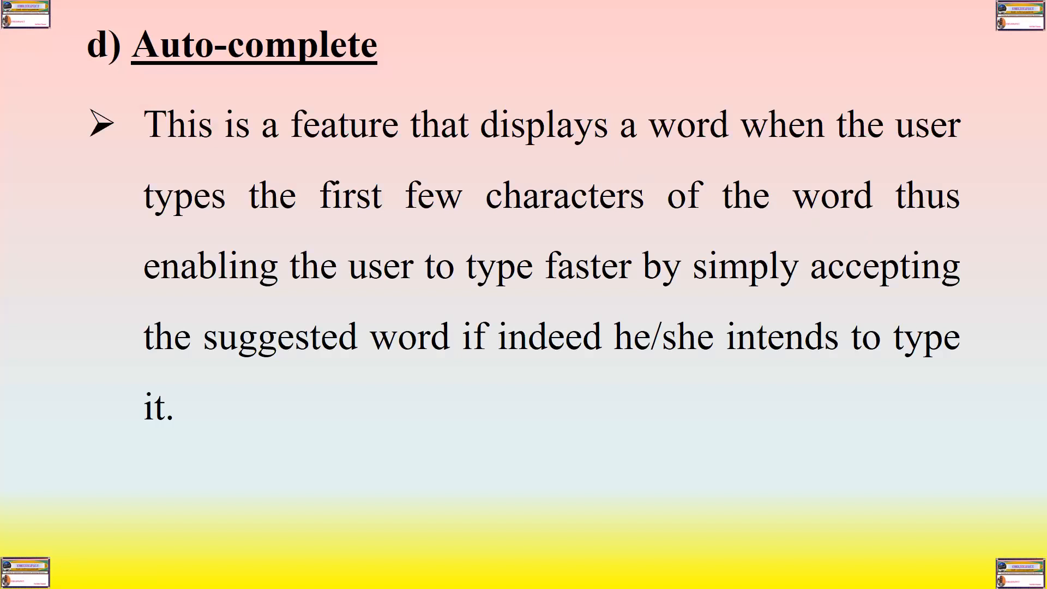
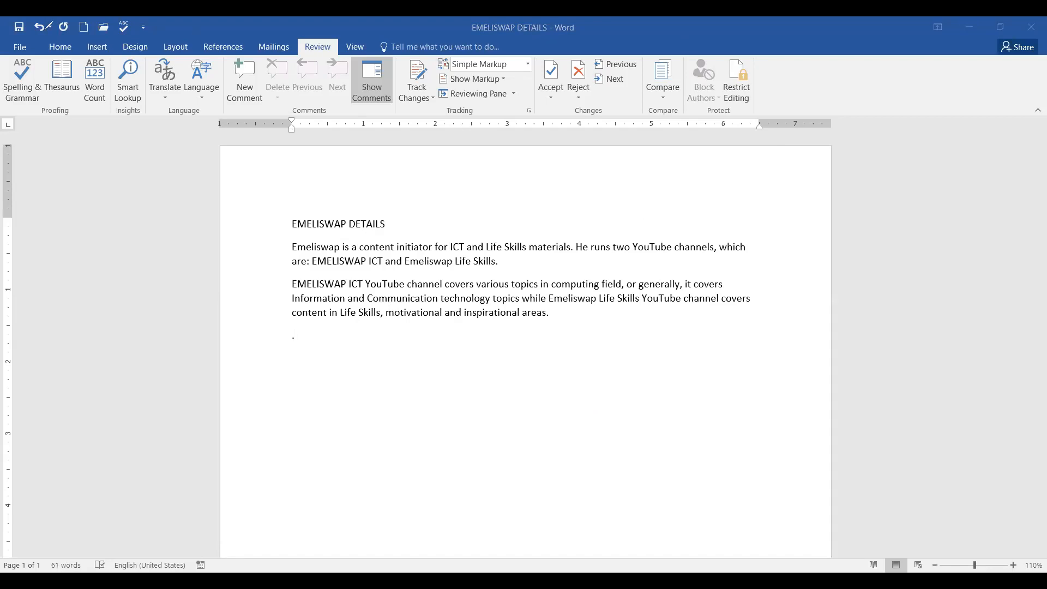
pyautogui.moveTo(53, 19)
pyautogui.mouseDown()
pyautogui.moveTo(23, 28)
pyautogui.moveTo(30, 41)
pyautogui.moveTo(49, 28)
pyautogui.mouseUp()
pyautogui.moveTo(150, 25); pyautogui.dragTo(218, 30)
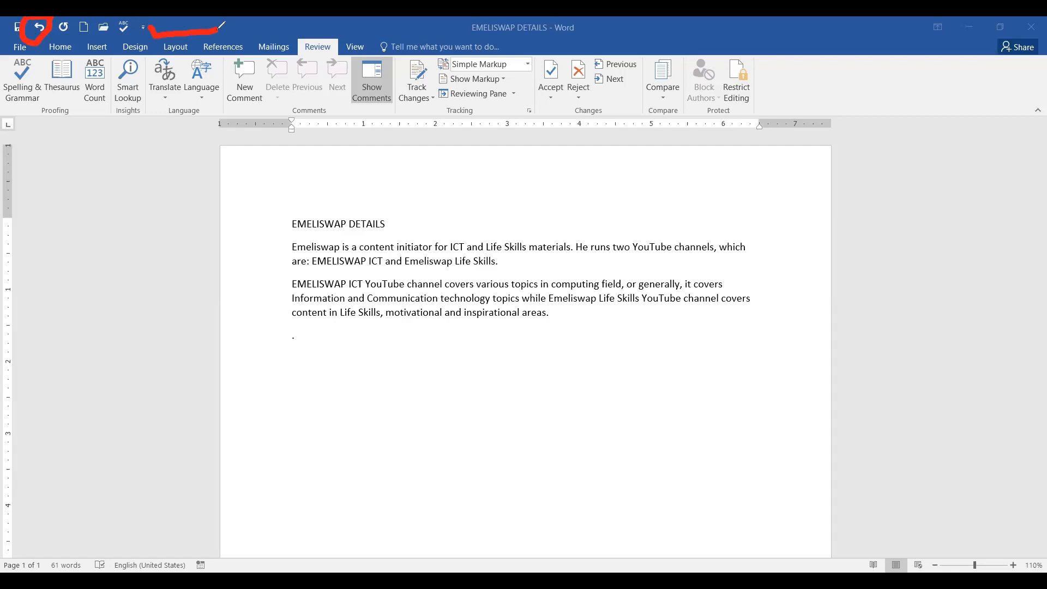
pyautogui.click(604, 51)
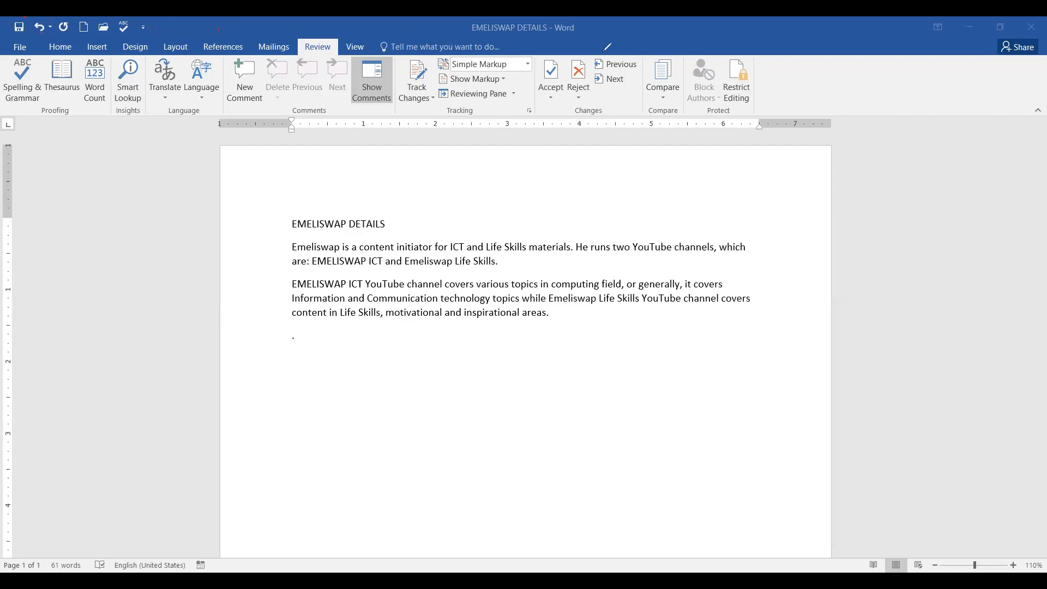
# Undo the deletion of the closing paragraphs and the last two corrections, back to "Im pleased".
pyautogui.click(40, 29)
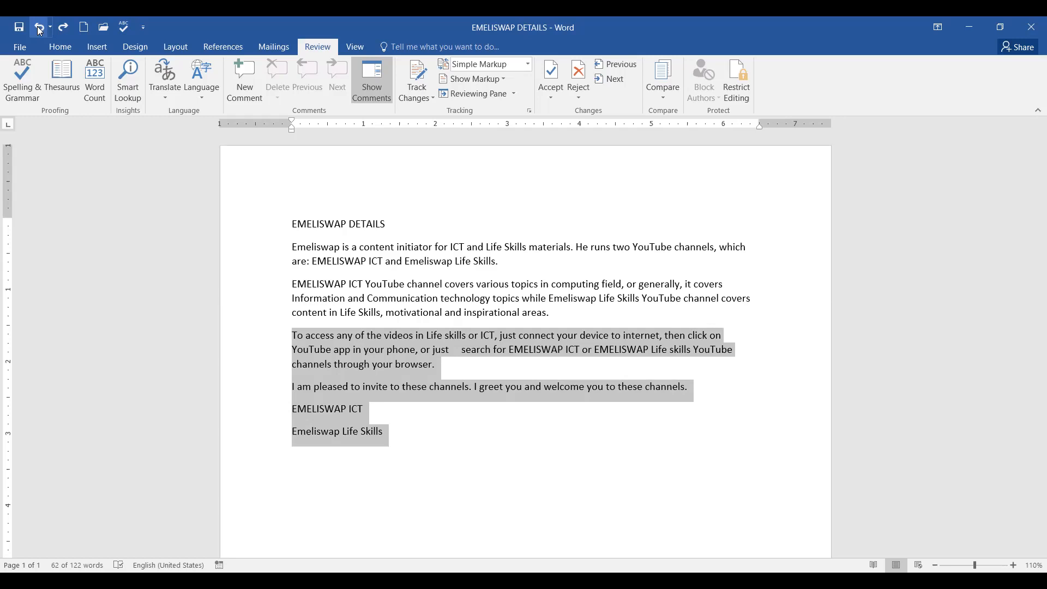
pyautogui.click(37, 26)
pyautogui.click(37, 27)
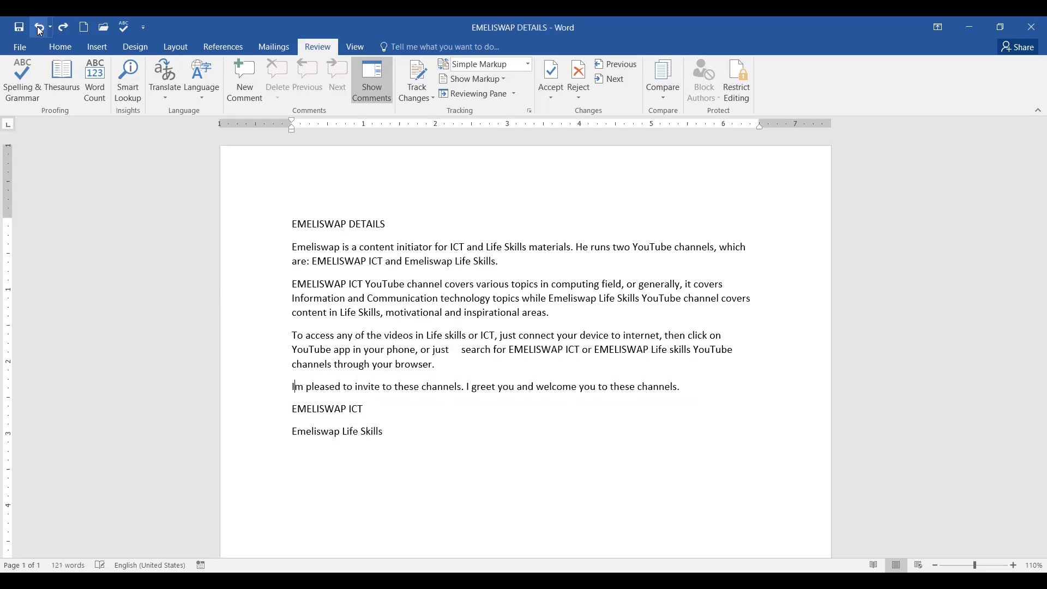
# Undo the typing at the end of the invitation paragraph one action at a time, back to "welcome you to thes".
pyautogui.click(39, 28)
pyautogui.click(39, 28)
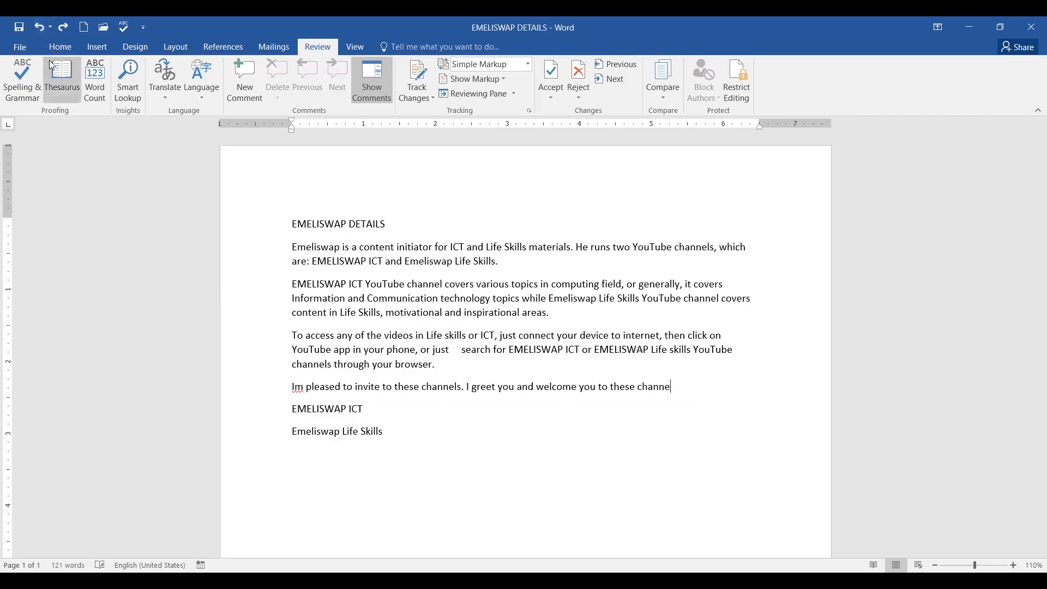
pyautogui.click(39, 30)
pyautogui.hotkey('ctrl', 'z')
pyautogui.click(38, 26)
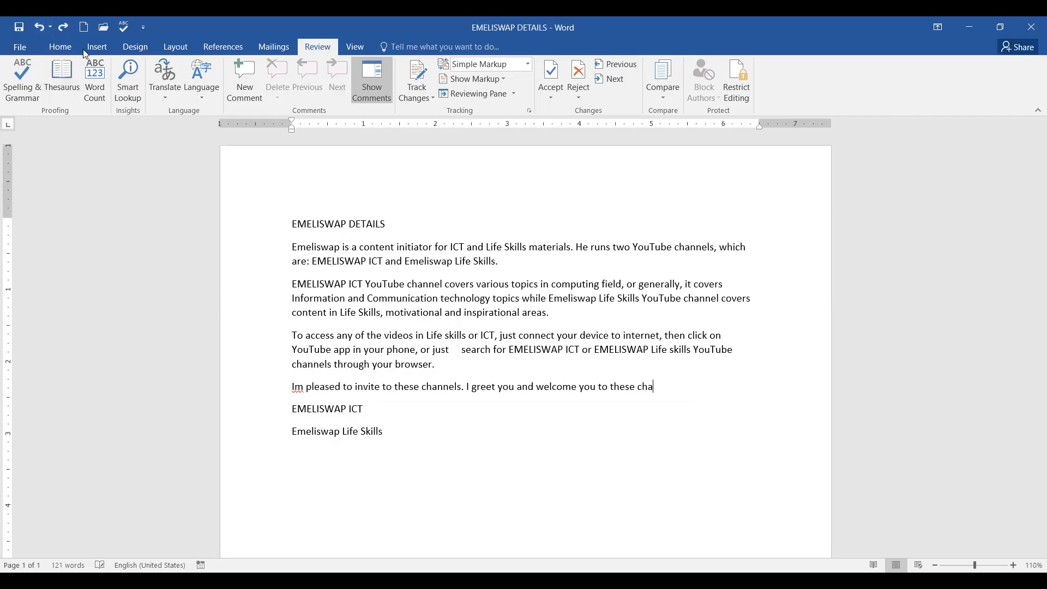
pyautogui.click(37, 29)
pyautogui.click(38, 26)
pyautogui.click(36, 28)
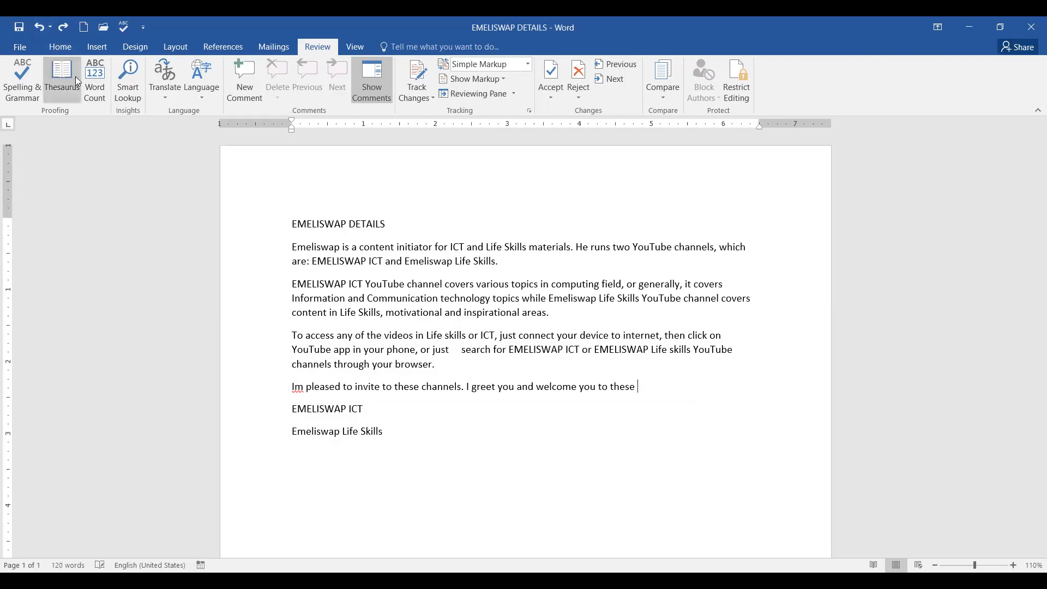
pyautogui.click(40, 28)
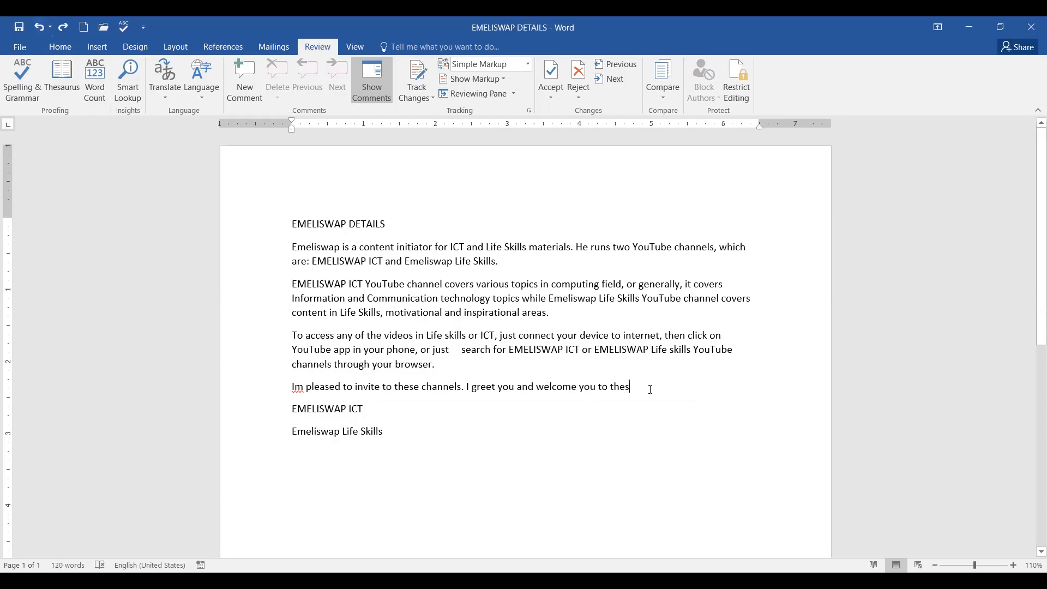
# Highlight "welcome you to thes" and keep undoing its typing, back to "welco".
pyautogui.moveTo(537, 387); pyautogui.dragTo(636, 389)
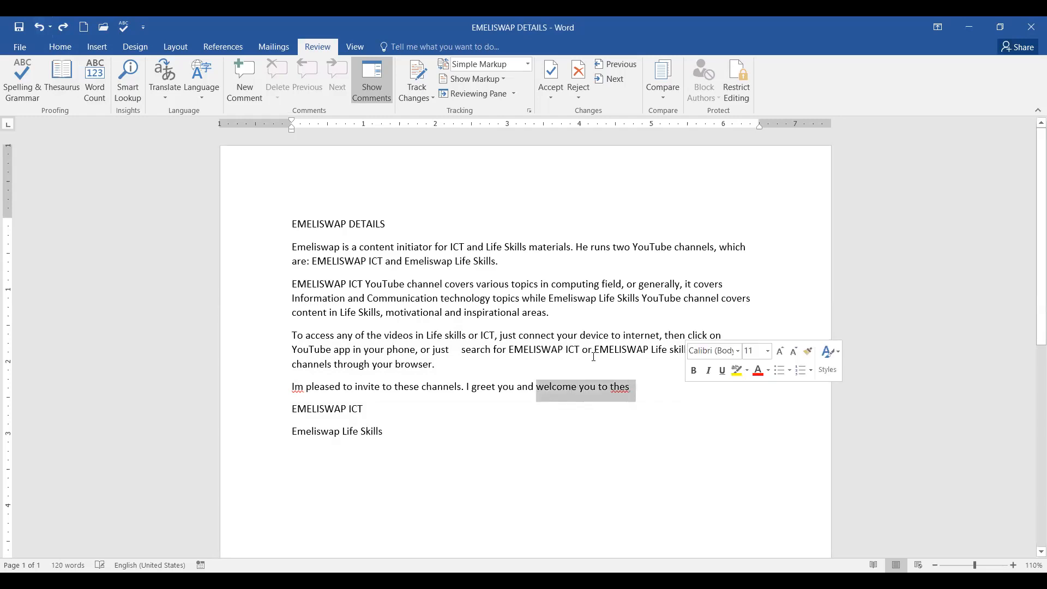
pyautogui.click(35, 24)
pyautogui.click(34, 23)
pyautogui.click(34, 23)
pyautogui.click(34, 23)
pyautogui.click(33, 23)
pyautogui.click(34, 23)
pyautogui.click(36, 27)
pyautogui.click(36, 28)
pyautogui.click(36, 27)
pyautogui.click(36, 27)
pyautogui.click(36, 27)
pyautogui.click(36, 28)
pyautogui.click(36, 27)
pyautogui.click(36, 27)
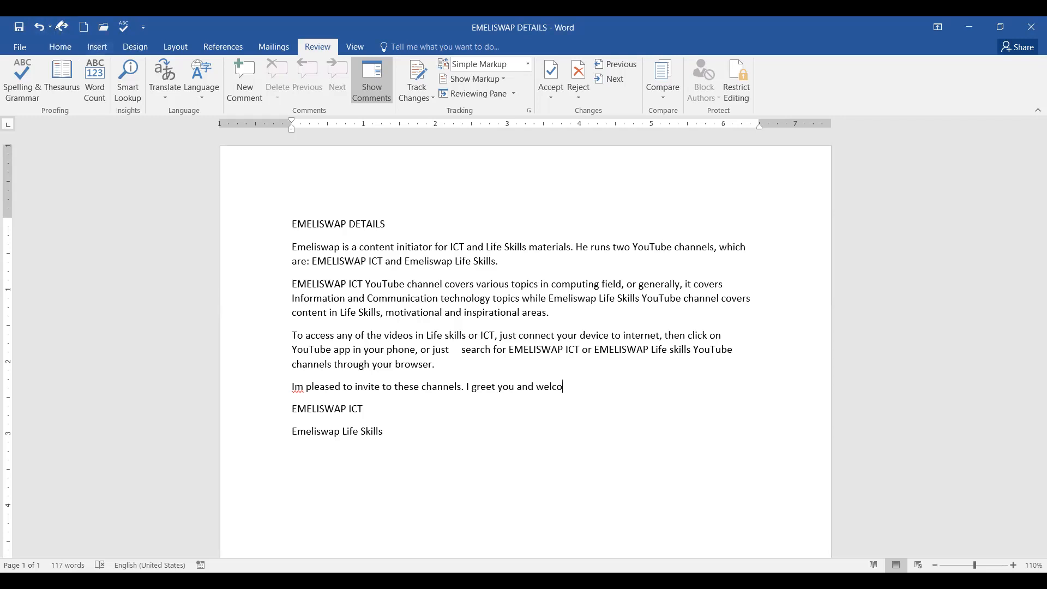
pyautogui.moveTo(53, 21); pyautogui.dragTo(54, 24)
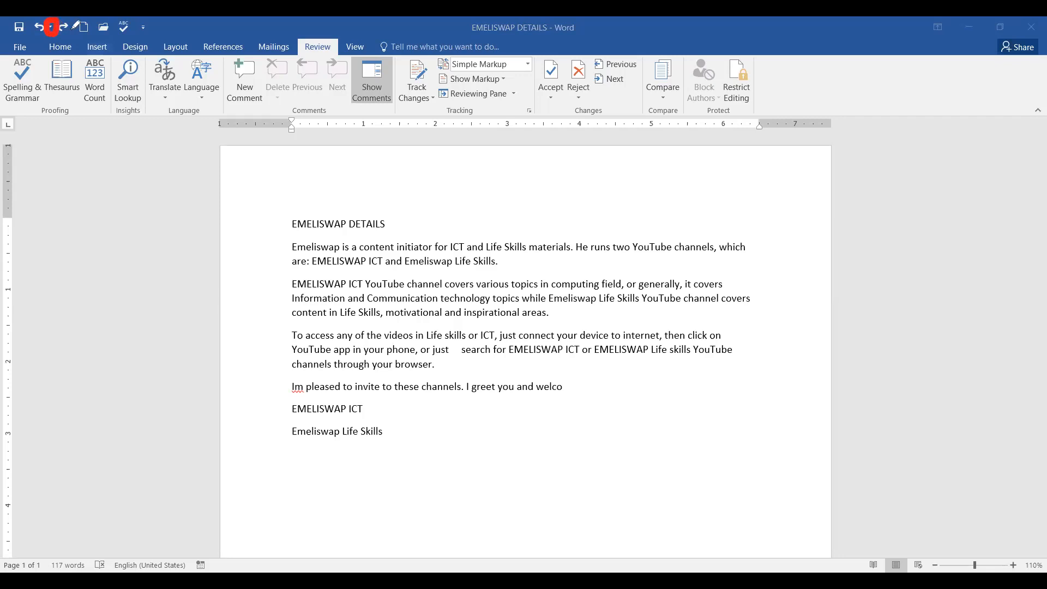
pyautogui.press('Escape')
# Undo multiple typing and AutoCorrect actions at once from the undo history, back to "I gra".
pyautogui.click(50, 27)
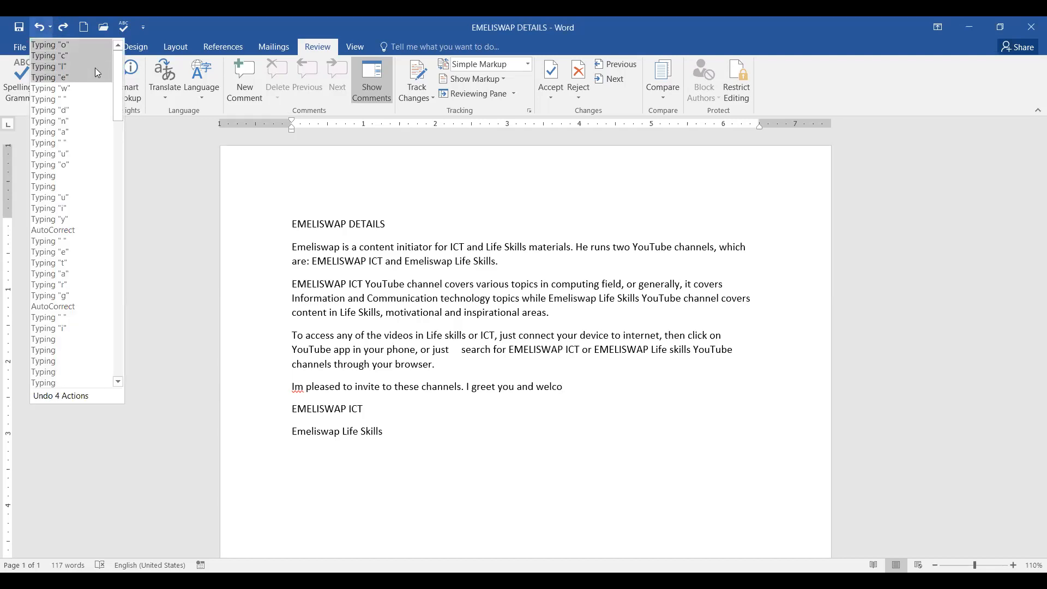
pyautogui.moveTo(117, 58)
pyautogui.mouseDown()
pyautogui.moveTo(109, 92)
pyautogui.moveTo(126, 212)
pyautogui.moveTo(125, 337)
pyautogui.moveTo(123, 43)
pyautogui.mouseUp()
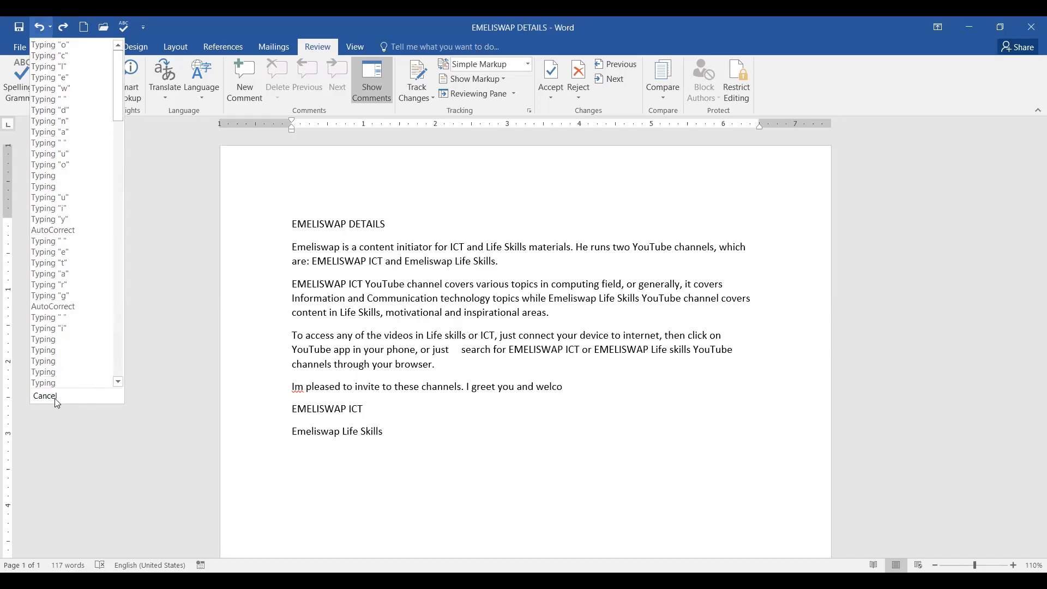
pyautogui.click(75, 390)
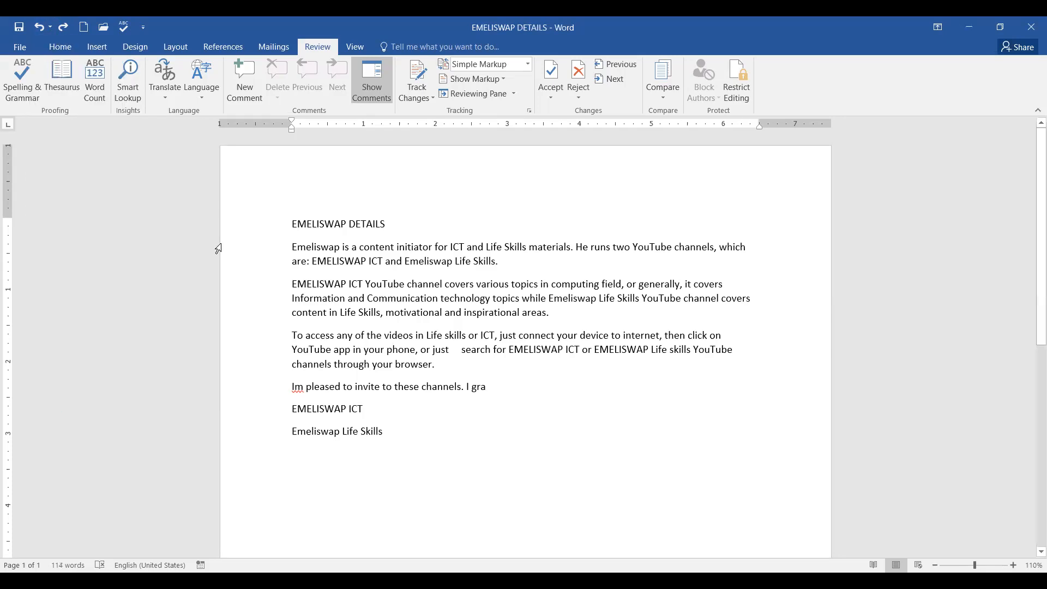
pyautogui.click(50, 27)
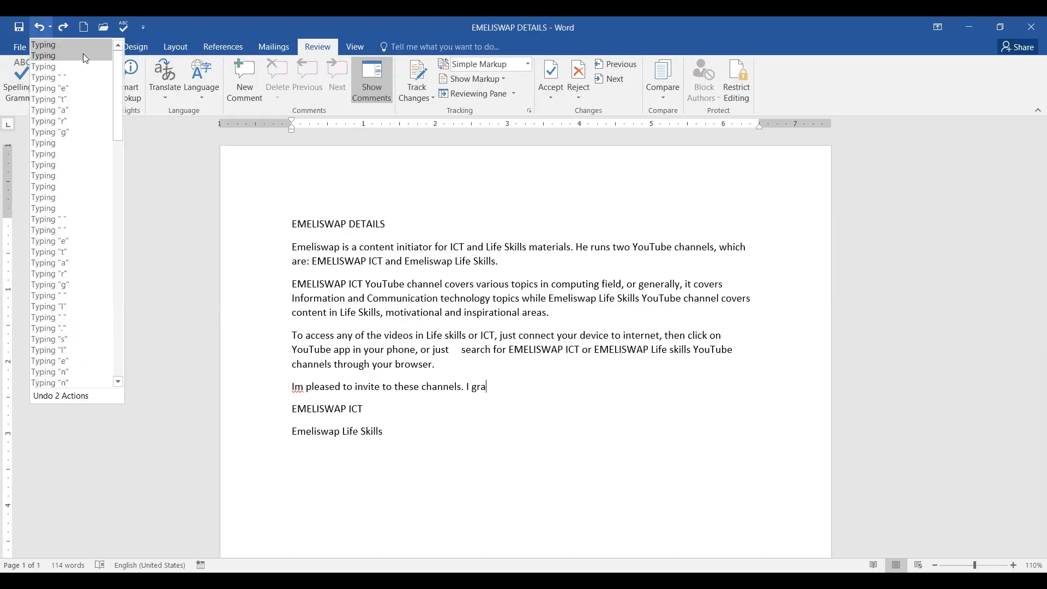
pyautogui.click(89, 247)
# Undo two more batches of typing from the undo history, back to "Im plea" in the invitation paragraph.
pyautogui.click(50, 26)
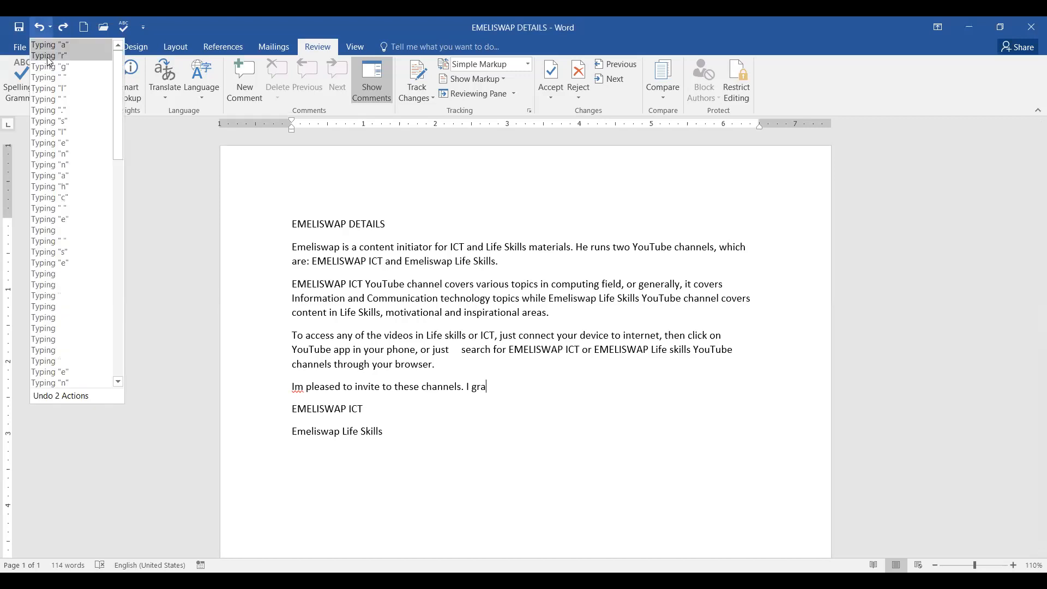
pyautogui.click(65, 352)
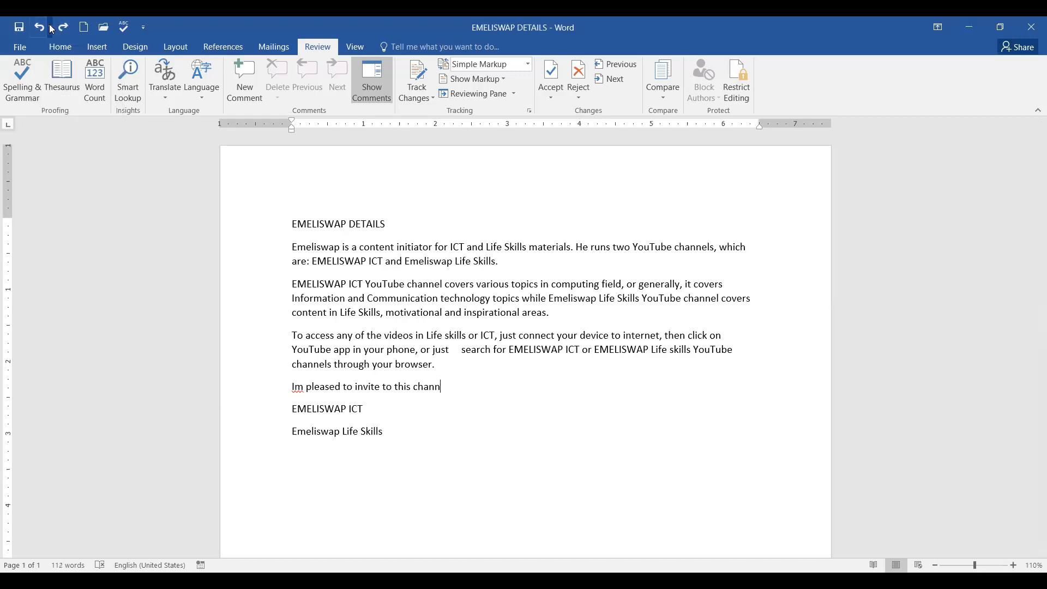
pyautogui.click(50, 27)
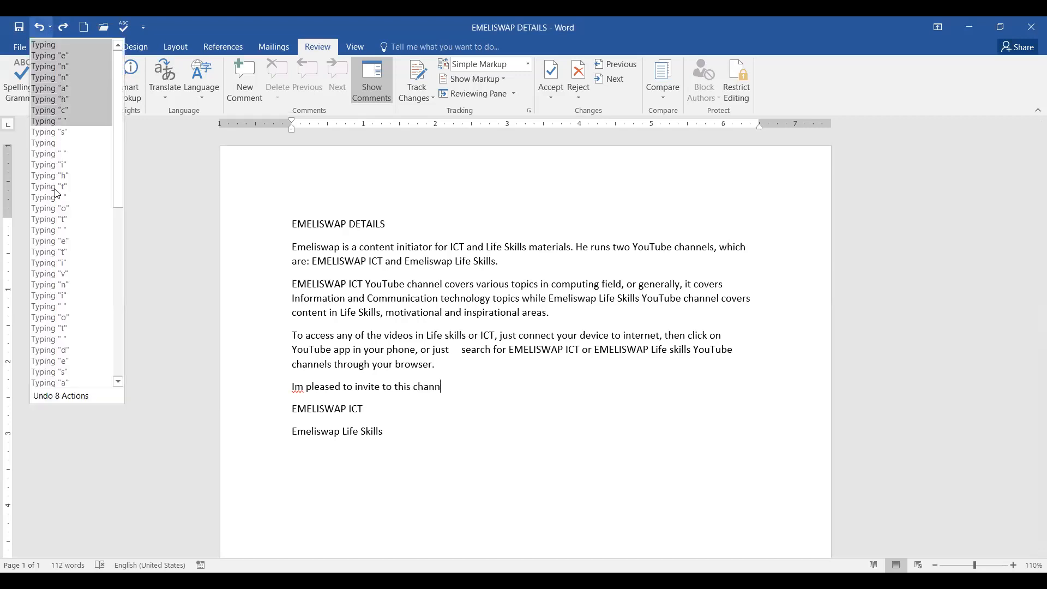
pyautogui.click(55, 374)
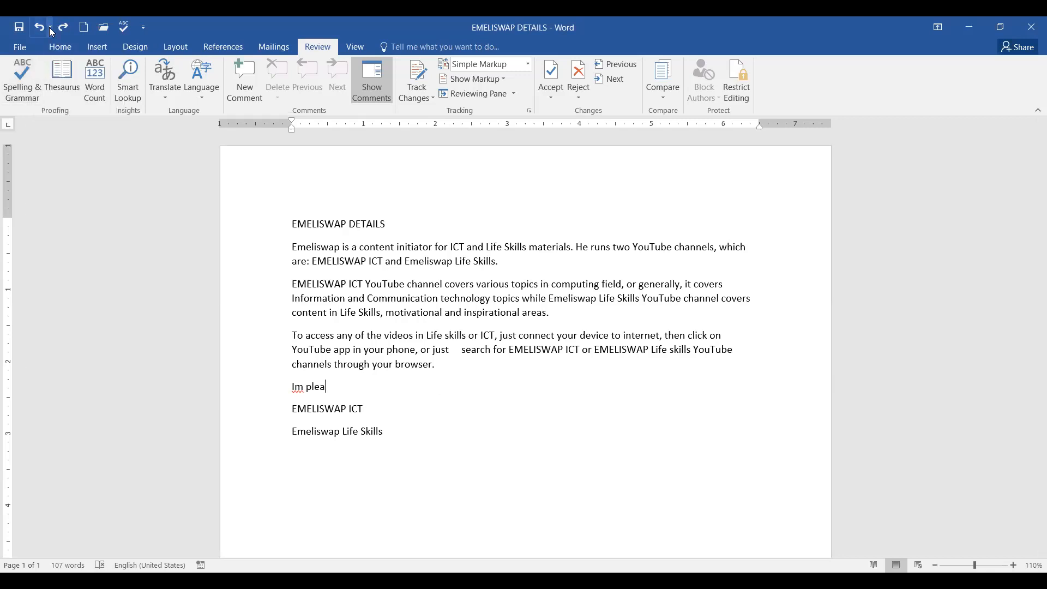
# Undo a batch of actions from the undo history, including earlier spelling changes, back to "technol" in the second body paragraph.
pyautogui.click(49, 28)
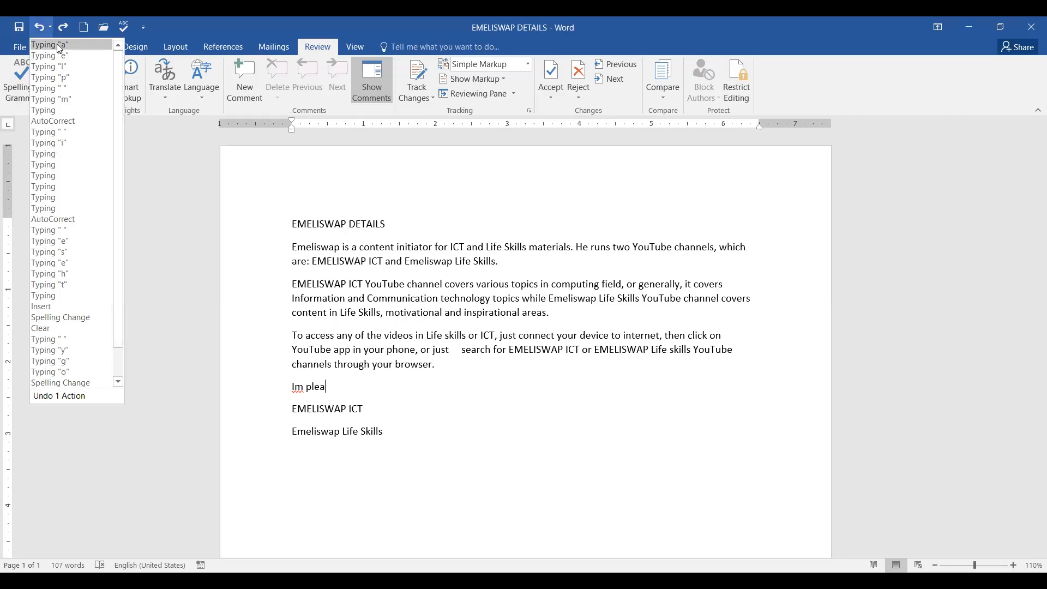
pyautogui.click(81, 372)
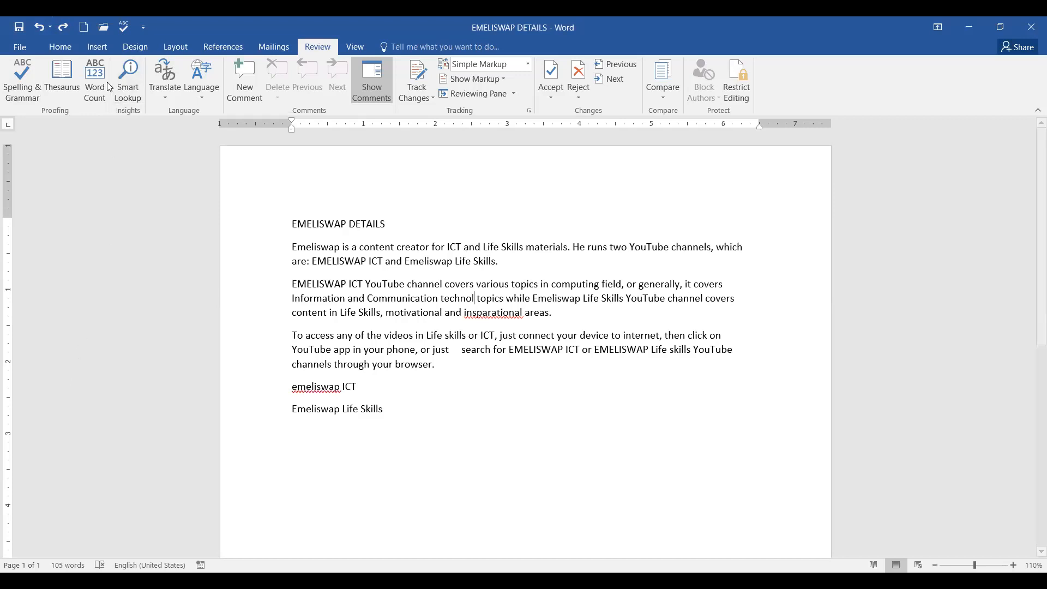
# Examine the remaining actions in the undo history without undoing any of them.
pyautogui.click(52, 28)
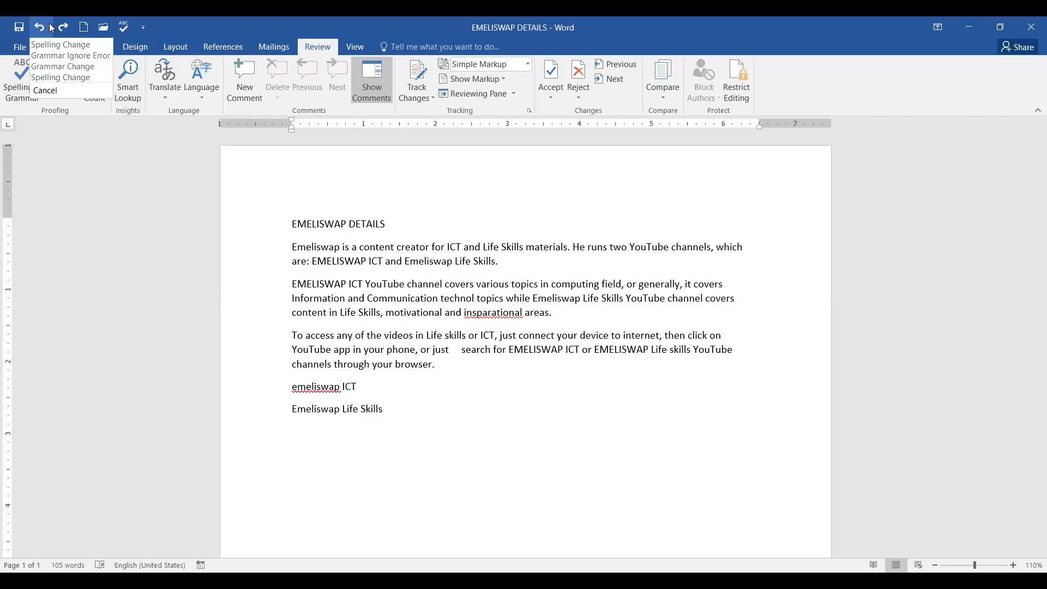
pyautogui.click(51, 28)
pyautogui.click(51, 27)
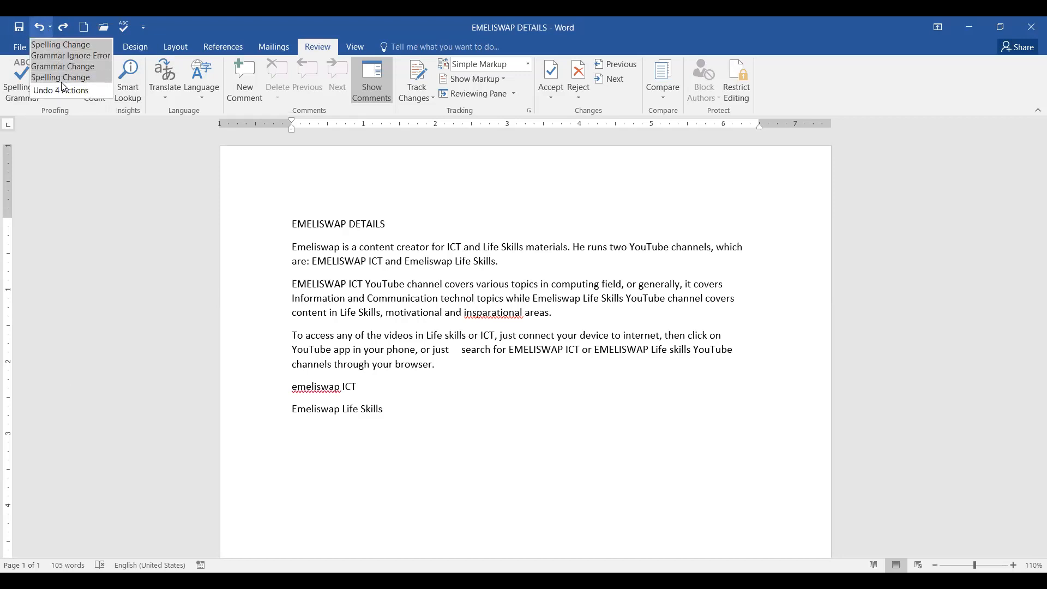
pyautogui.click(111, 201)
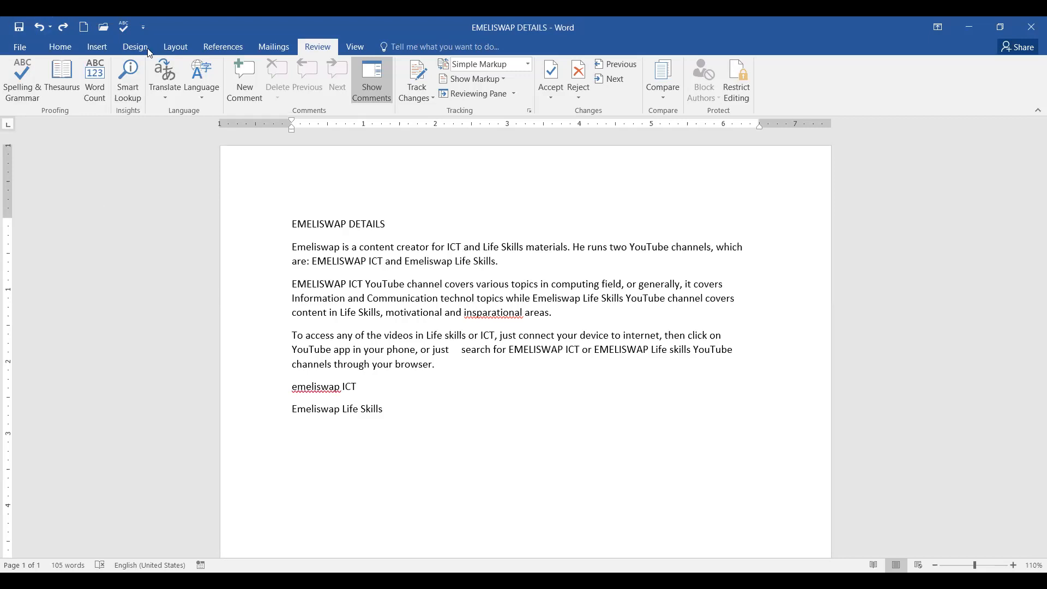
pyautogui.click(49, 29)
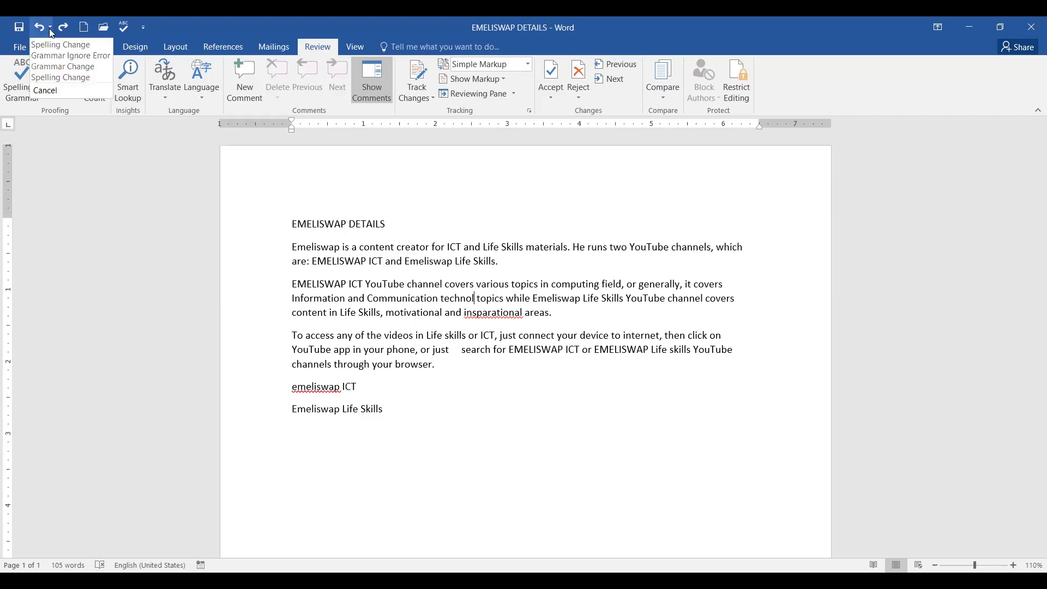
pyautogui.click(50, 29)
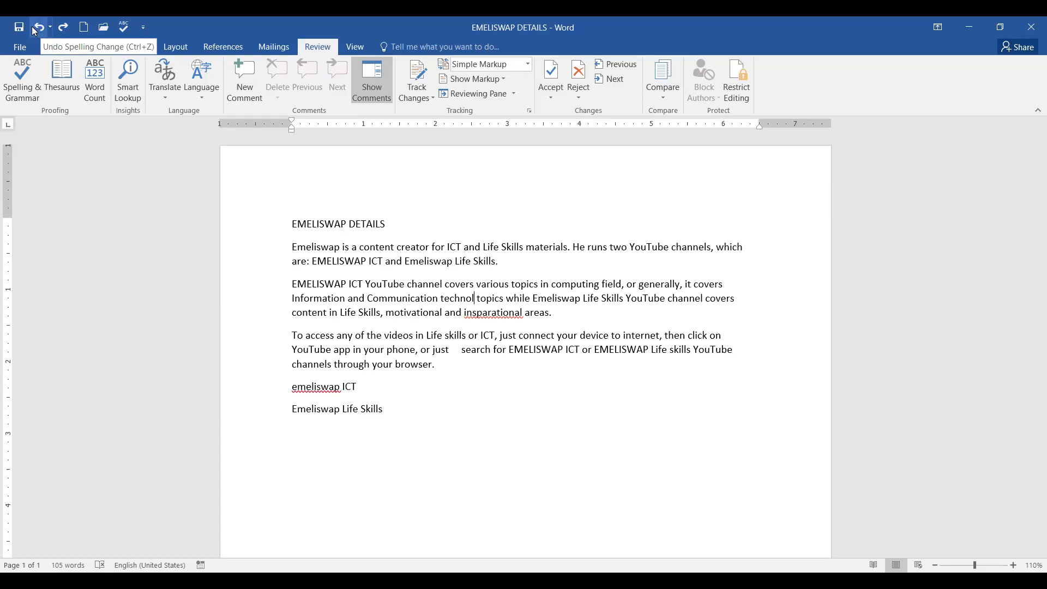
# Redo one typing action to restore "technolo" in the second body paragraph.
pyautogui.click(66, 30)
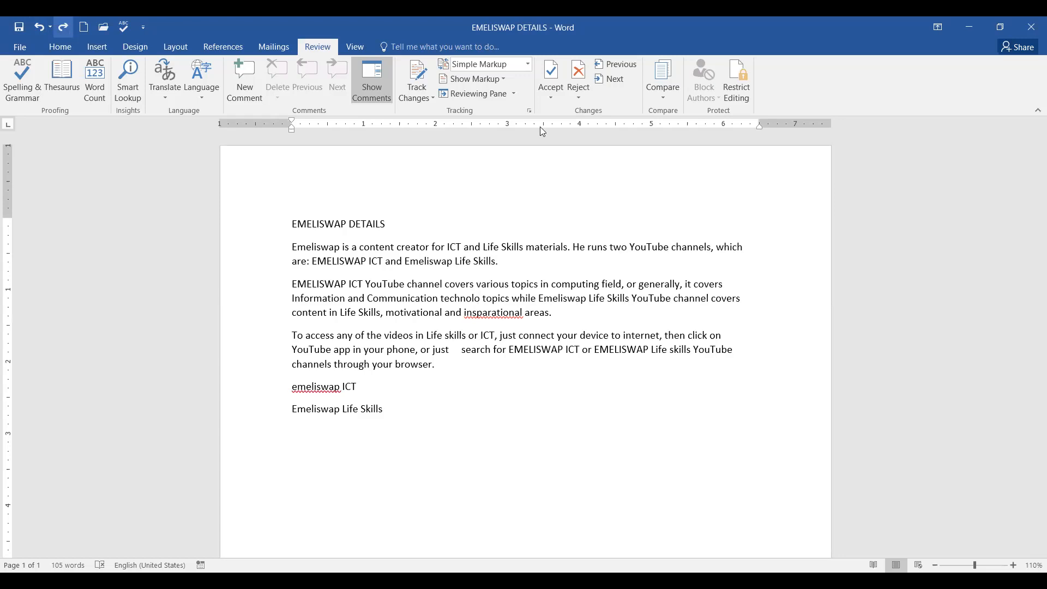
pyautogui.moveTo(59, 29); pyautogui.dragTo(57, 33)
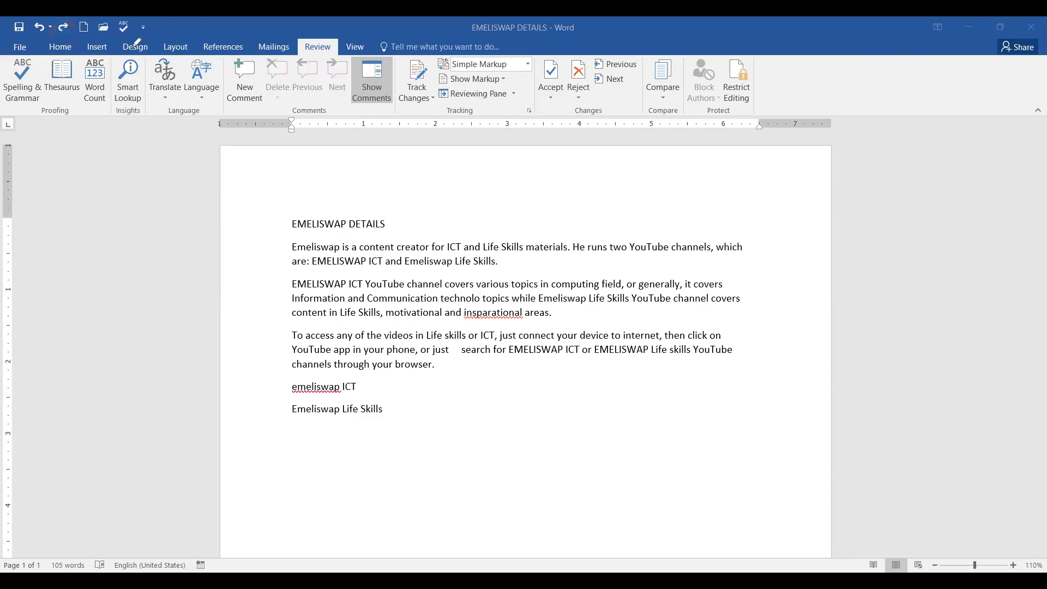
pyautogui.press('Escape')
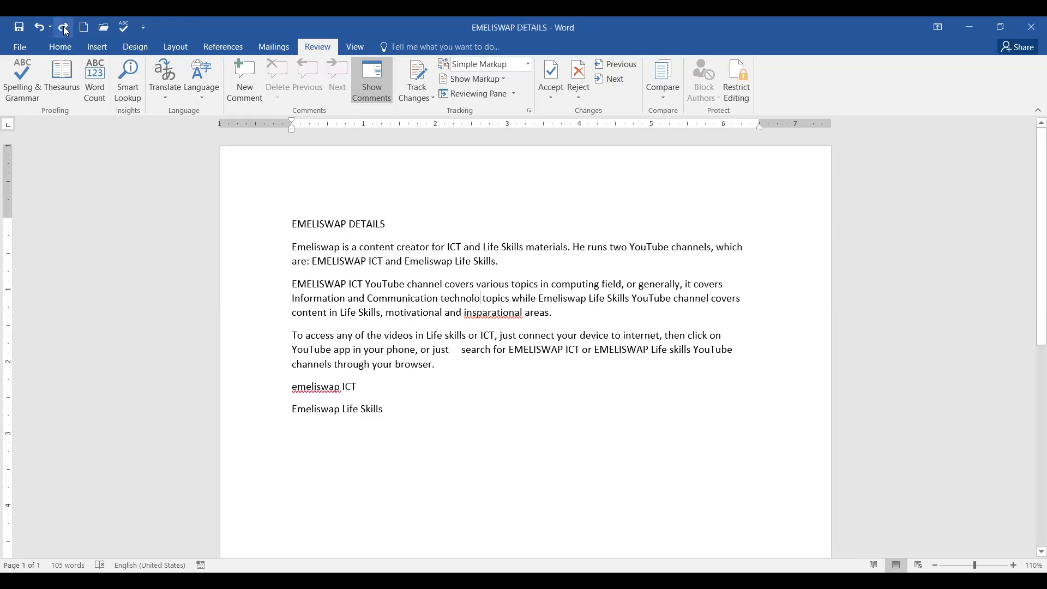
# Redo the spelling, wording and typing changes until "initiator", "technology", "inspirational" and the new line "These" are restored.
pyautogui.click(63, 29)
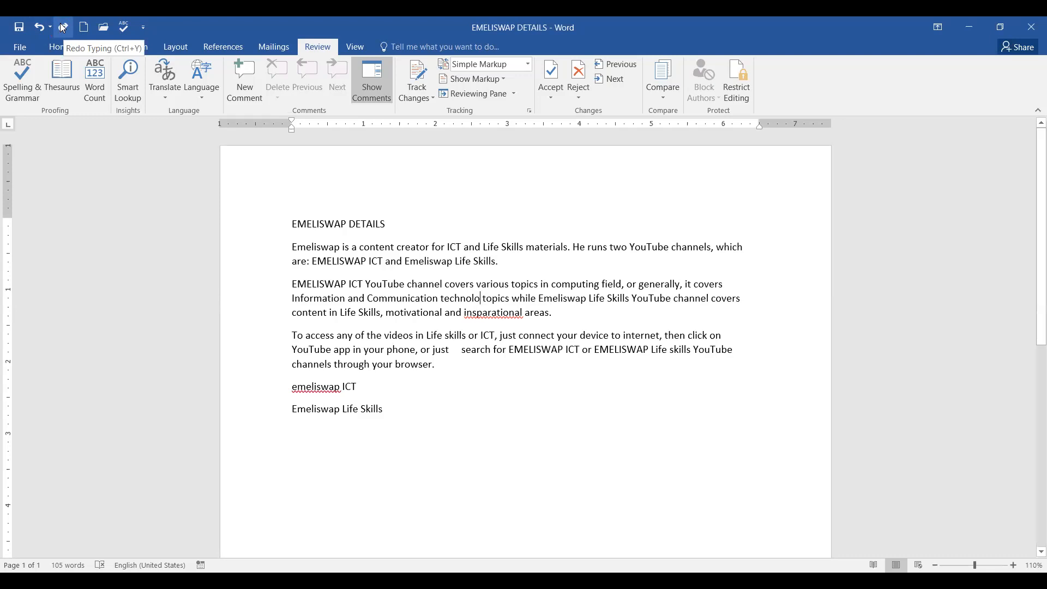
pyautogui.click(64, 28)
pyautogui.click(63, 29)
pyautogui.click(63, 28)
pyautogui.click(63, 28)
pyautogui.write('These')
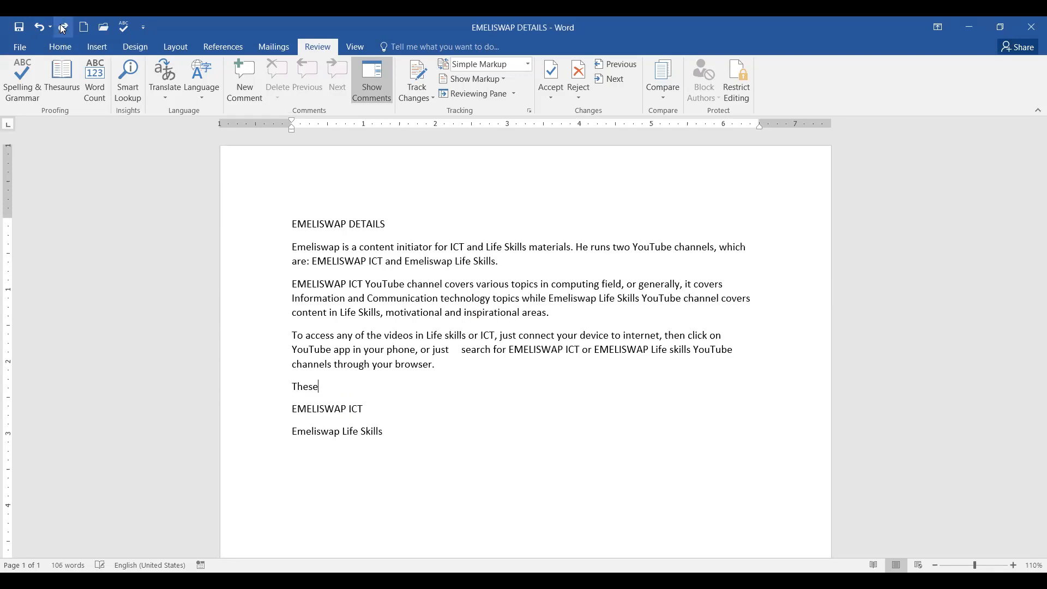
# Step through further typing and AutoCorrect actions with Redo until the line above EMELISWAP ICT reads "Im".
pyautogui.hotkey('ctrl', 'z')
pyautogui.hotkey('ctrl', 'z')
pyautogui.hotkey('ctrl', 'z')
pyautogui.hotkey('ctrl', 'z')
pyautogui.hotkey('ctrl', 'z')
pyautogui.click(62, 26)
pyautogui.write('m')
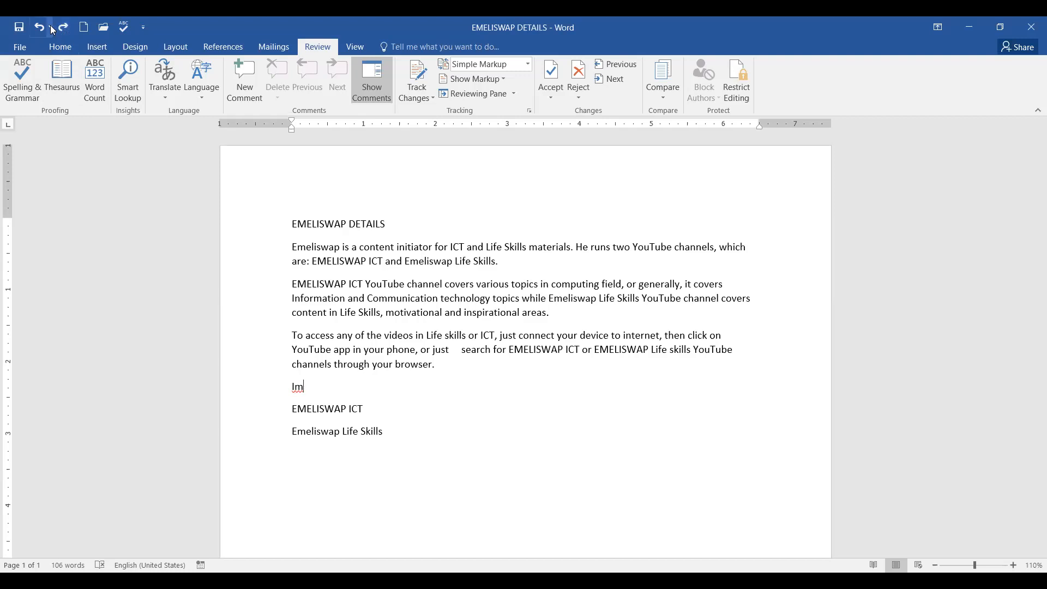
# Review the undo history without undoing anything, and redo more typing until the line above EMELISWAP ICT reads "Im ple".
pyautogui.click(52, 29)
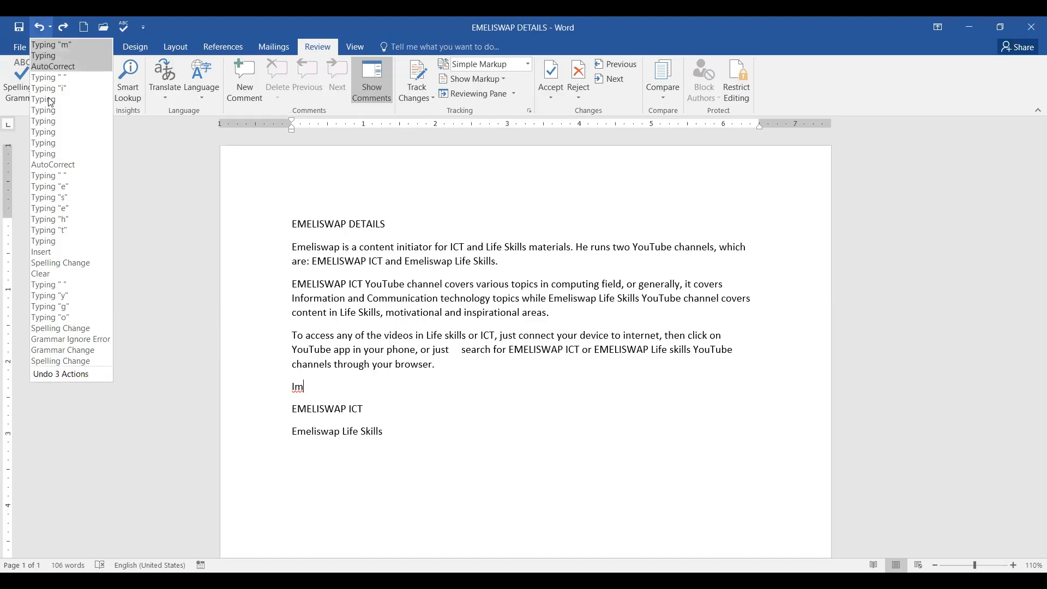
pyautogui.click(69, 30)
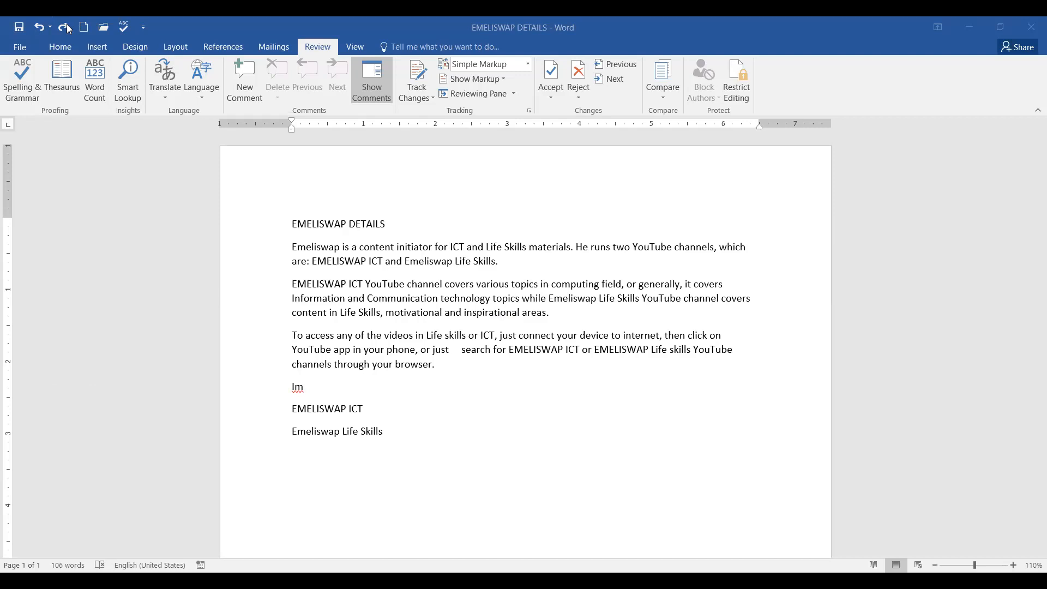
pyautogui.click(276, 180)
pyautogui.click(406, 300)
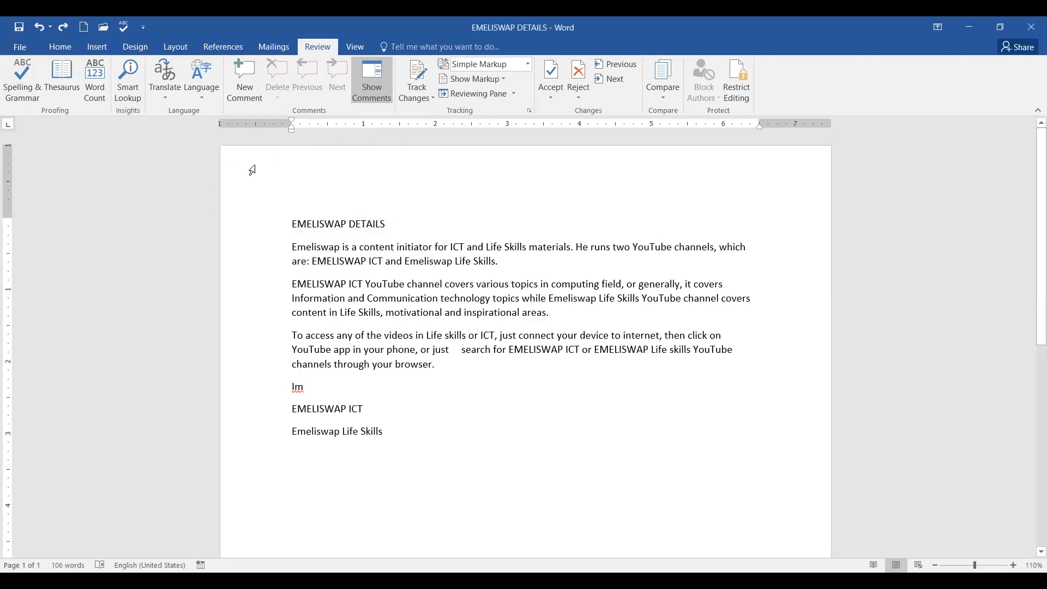
pyautogui.write('ple')
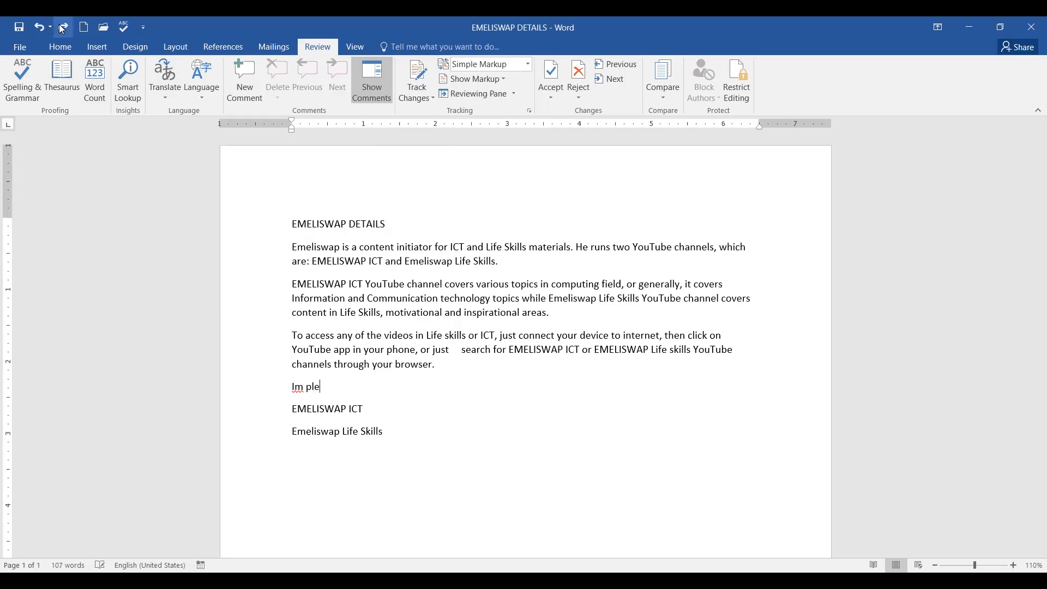
# Undo all the typing in the line above EMELISWAP ICT, one action at a time, including the inserted empty paragraph.
pyautogui.click(39, 27)
pyautogui.click(40, 27)
pyautogui.click(40, 27)
pyautogui.write('i')
pyautogui.click(40, 27)
pyautogui.write('The')
pyautogui.click(40, 29)
pyautogui.click(40, 29)
pyautogui.click(40, 29)
pyautogui.click(40, 29)
pyautogui.click(40, 28)
pyautogui.click(40, 29)
pyautogui.click(40, 29)
pyautogui.click(40, 29)
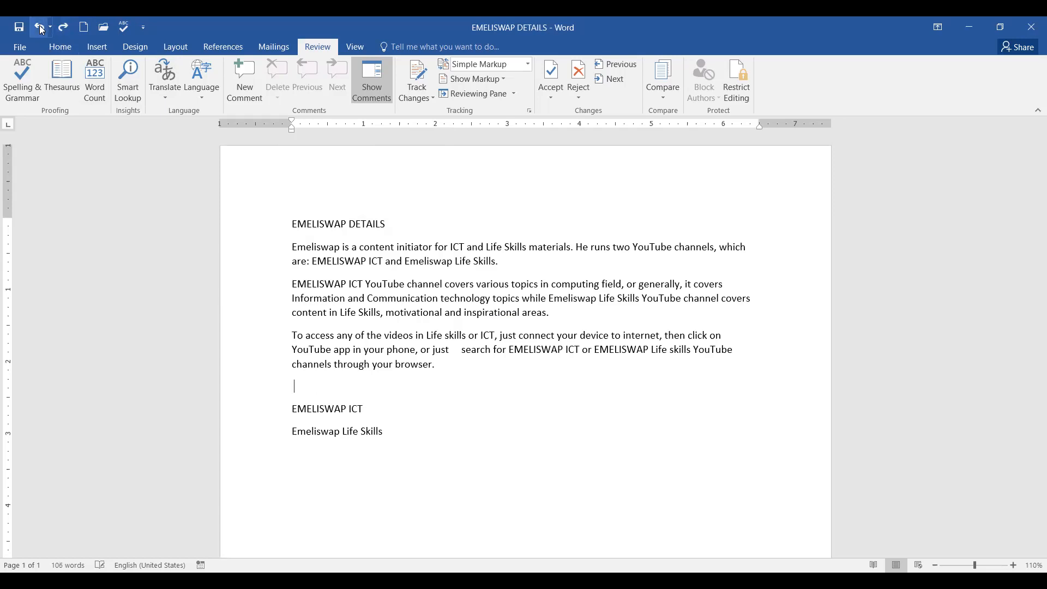
pyautogui.click(39, 28)
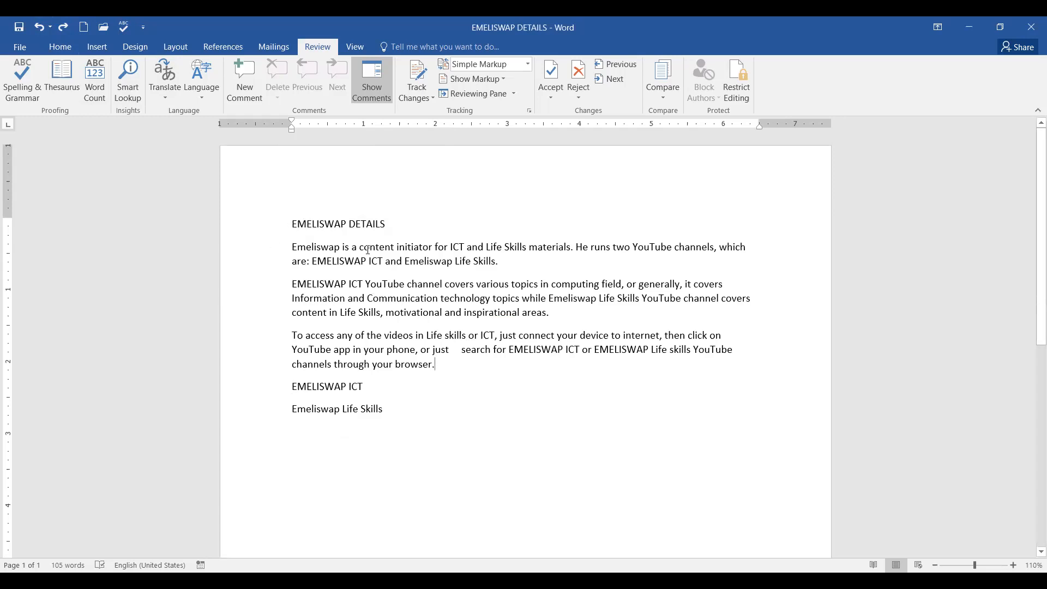
pyautogui.click(444, 299)
pyautogui.click(392, 410)
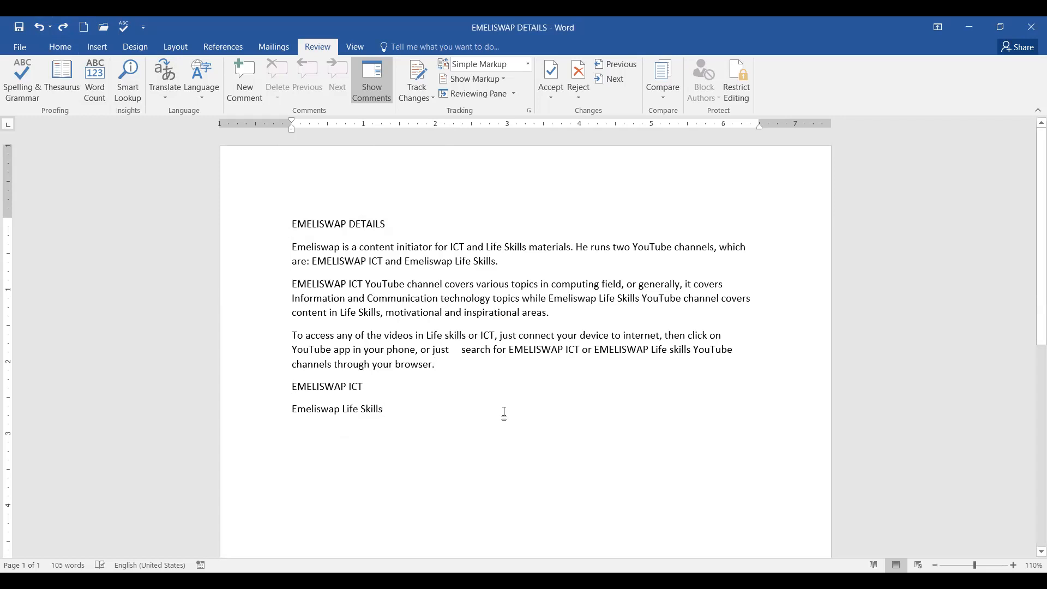